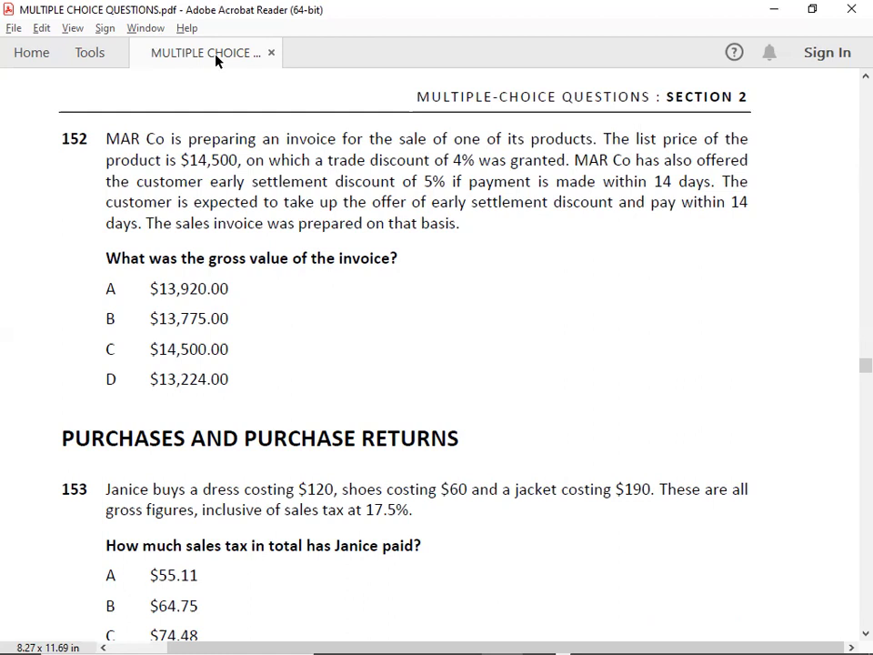
# Switch to the SALES TAX workbook in Excel and enter the list price 14500 in cell F1942
pyautogui.hotkey('alt', 'Tab')
pyautogui.hotkey('alt', 'Tab')
pyautogui.press('Down')
pyautogui.press('Down')
pyautogui.press('Down')
pyautogui.press('Down')
pyautogui.press('Down')
pyautogui.press('Down')
pyautogui.press('Down')
pyautogui.press('Down')
pyautogui.press('Down')
pyautogui.press('Down')
pyautogui.press('Down')
pyautogui.press('Down')
pyautogui.press('Down')
pyautogui.press('Down')
pyautogui.press('Down')
pyautogui.press('Down')
pyautogui.press('Down')
pyautogui.press('Down')
pyautogui.press('Down')
pyautogui.press('Down')
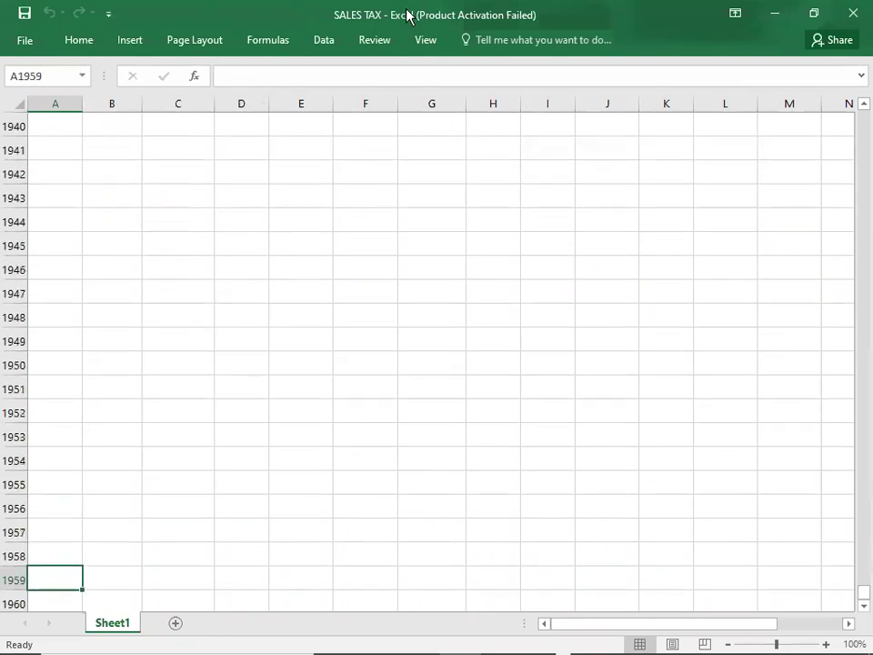
pyautogui.click(349, 175)
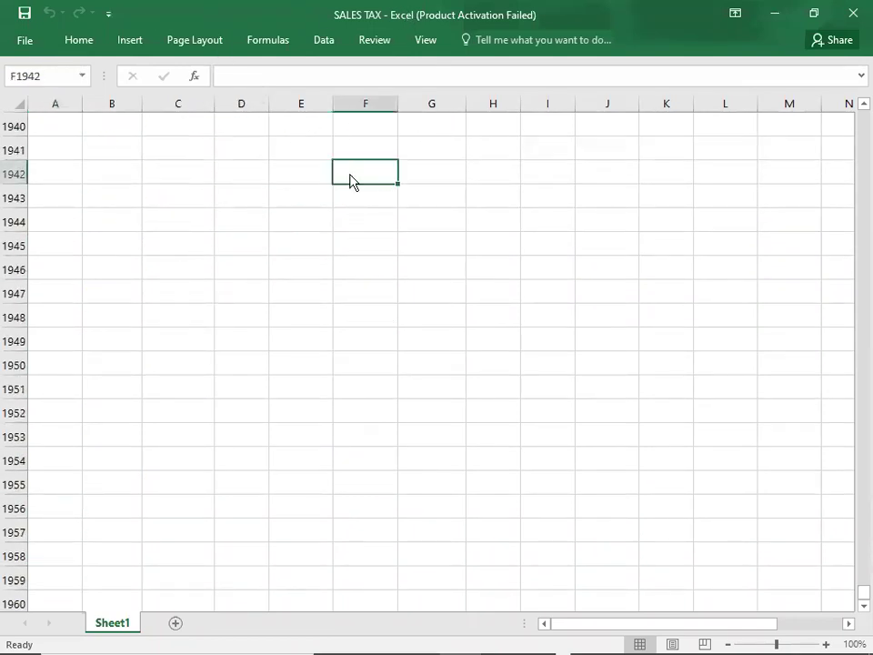
pyautogui.hotkey('alt', 'Tab')
pyautogui.hotkey('alt', 'Tab')
pyautogui.write('145')
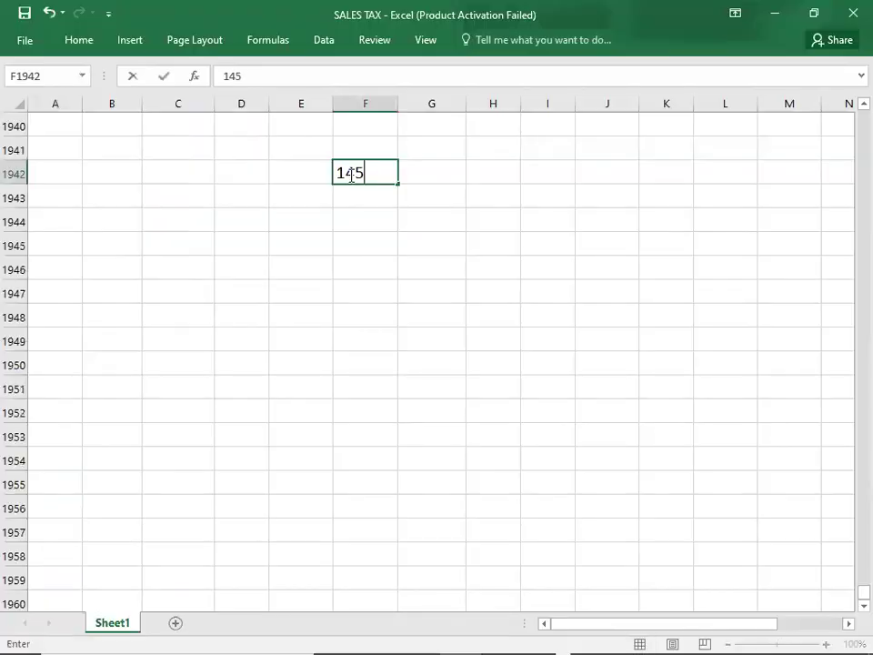
pyautogui.write('00')
pyautogui.press('Return')
# Check the trade discount in question 152 of the PDF and enter -580 in cell F1943 of the workbook
pyautogui.hotkey('alt', 'Tab')
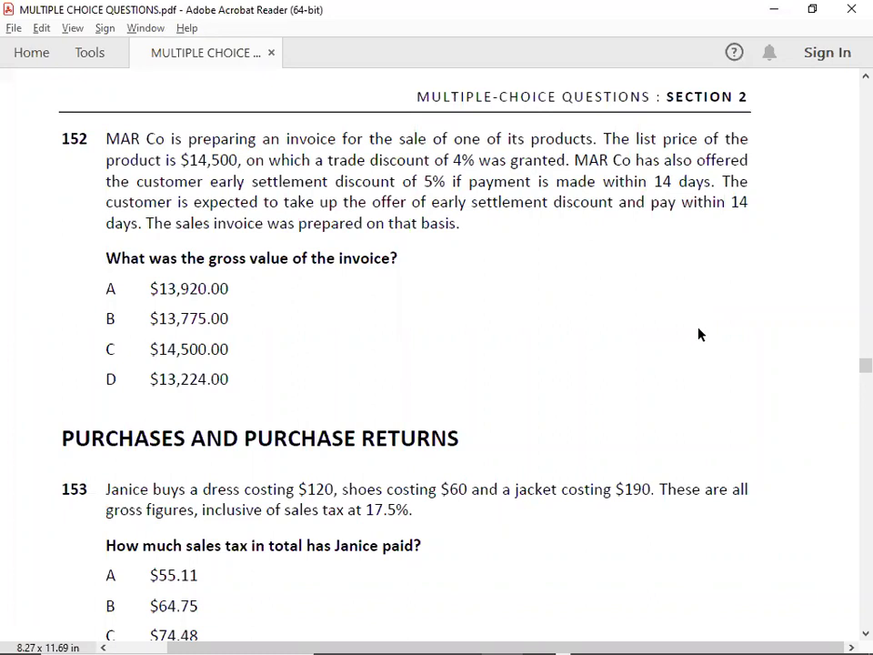
pyautogui.hotkey('alt', 'Tab')
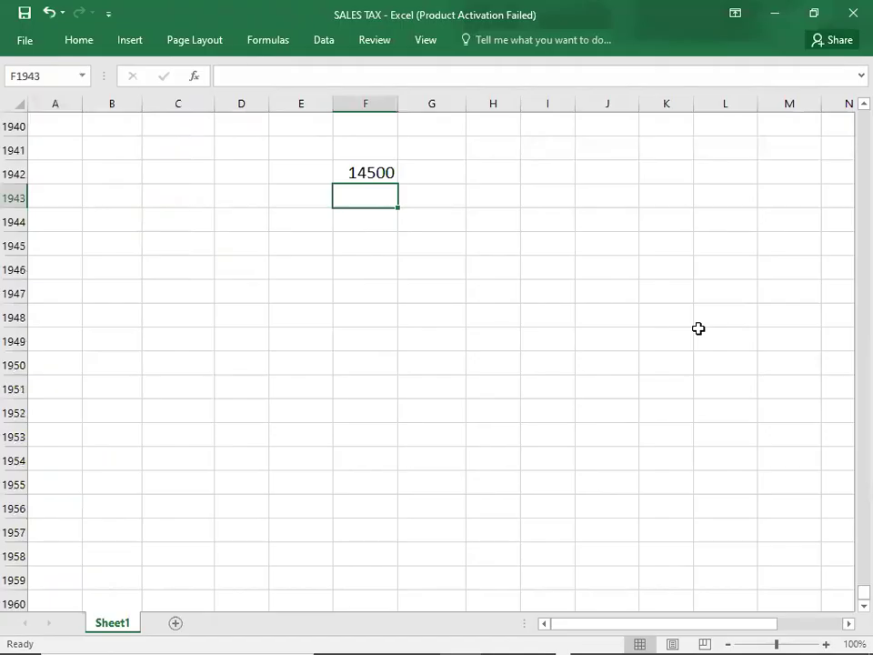
pyautogui.write('-580')
pyautogui.press('Return')
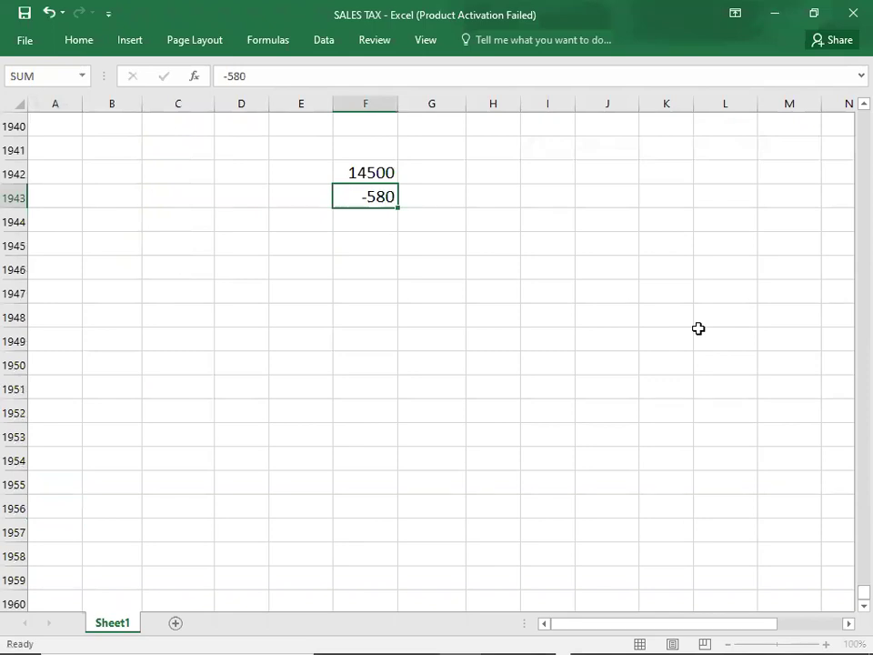
# Check the sum of F1942:F1943 and enter the discounted price 13920 in cell F1944
pyautogui.press('Up')
pyautogui.hotkey('shift', 'Up')
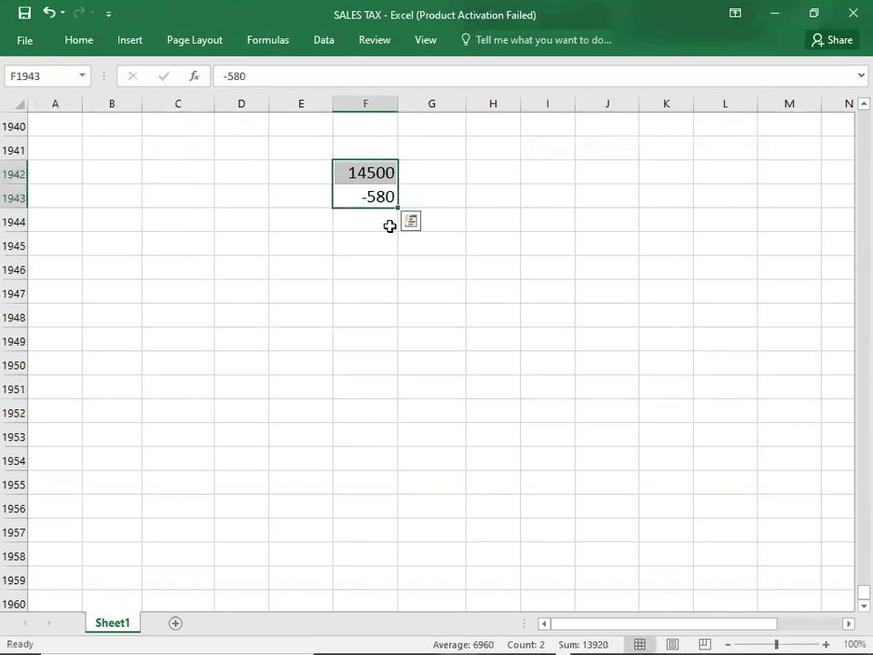
pyautogui.click(385, 223)
pyautogui.write('13920')
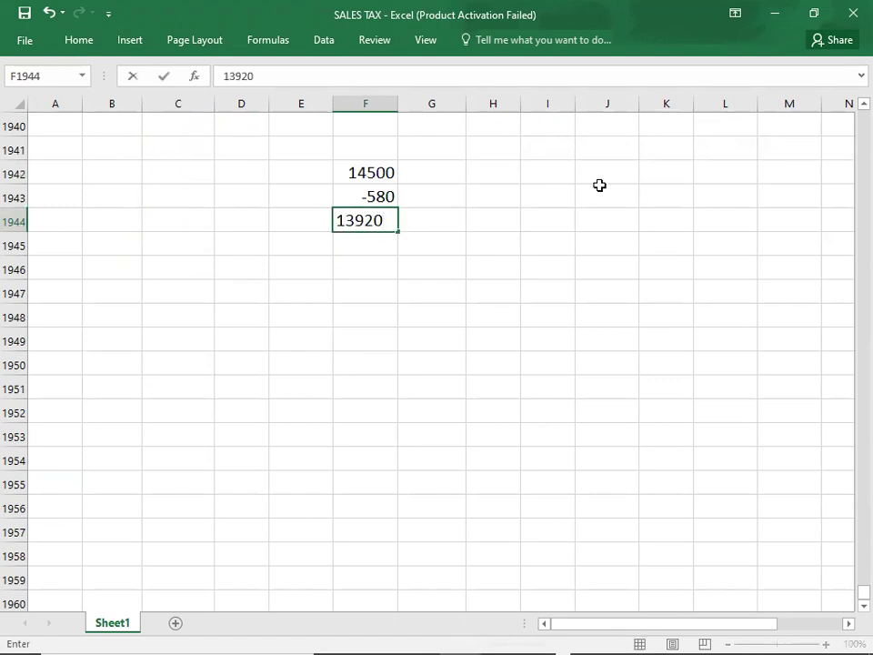
pyautogui.press('Return')
pyautogui.press('Up')
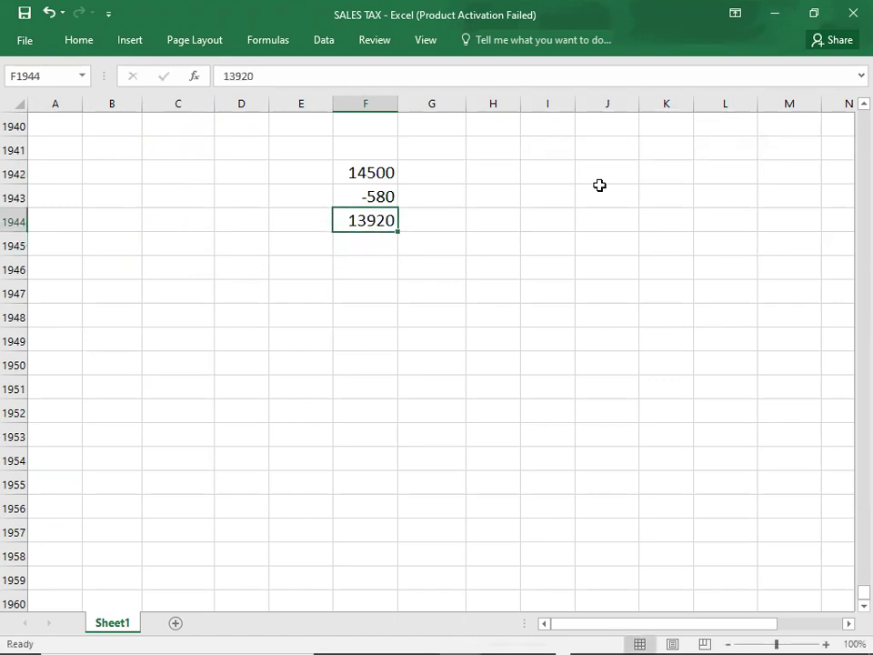
# Add a top border to the 13920 subtotal in cell F1944
pyautogui.click(93, 43)
pyautogui.click(174, 99)
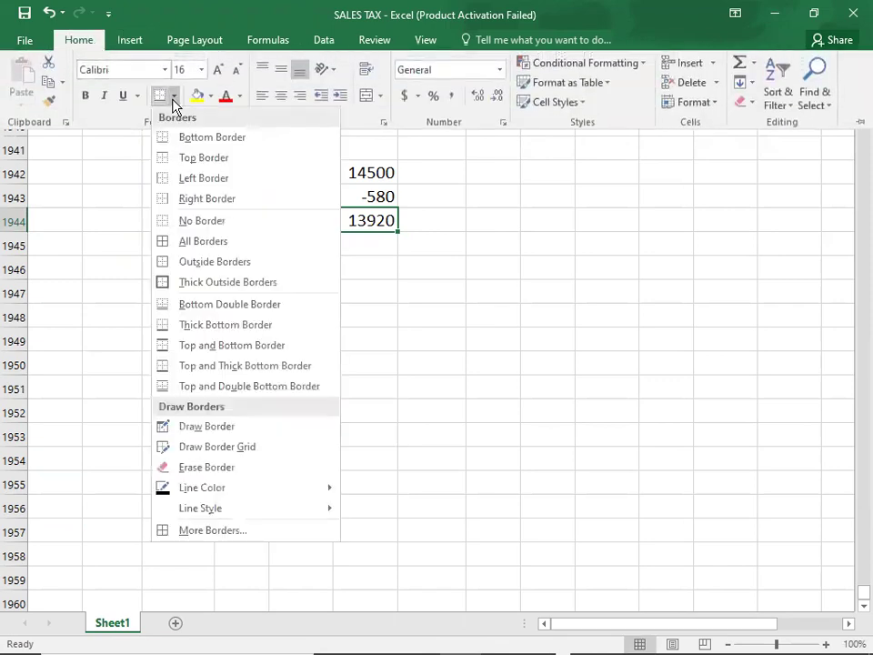
pyautogui.click(174, 159)
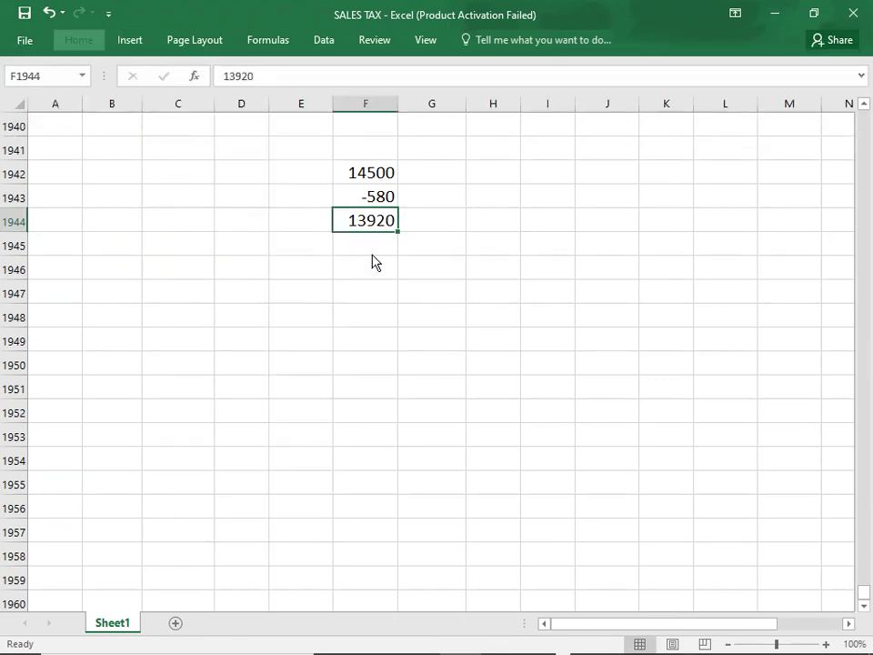
pyautogui.click(371, 243)
# Enter the trade discount rate 4% in cell D1943, on the row of the -580 deduction
pyautogui.click(255, 197)
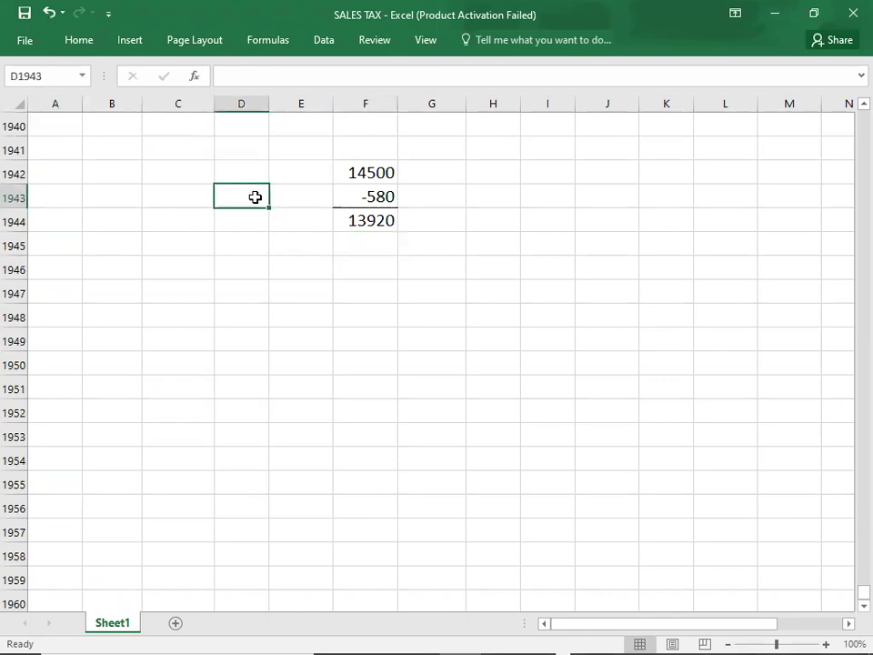
pyautogui.write('4%')
pyautogui.press('Return')
pyautogui.press('Return')
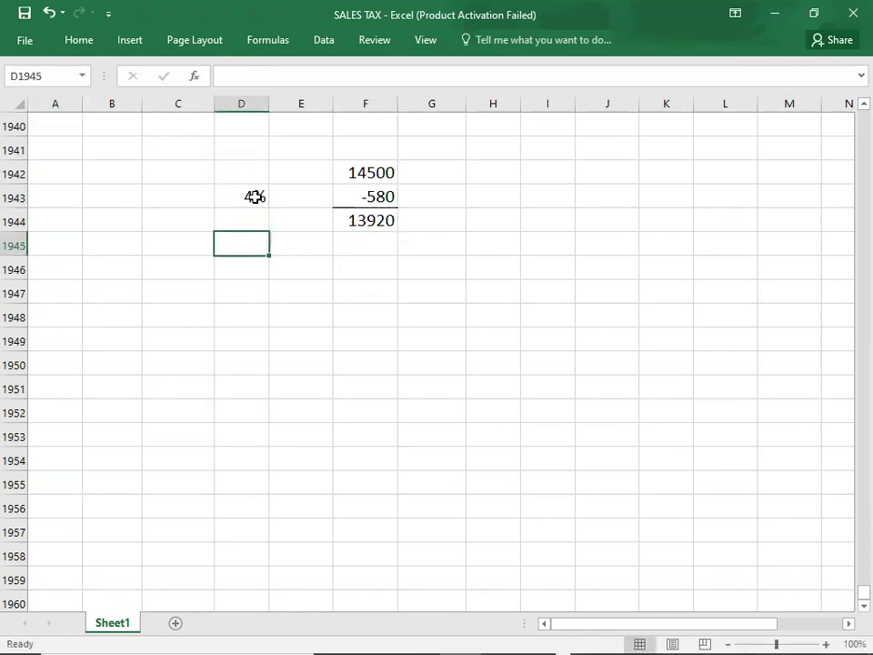
# Check the settlement discount in the PDF question and enter 5% in D1945 and -696 in F1945
pyautogui.hotkey('alt', 'Tab')
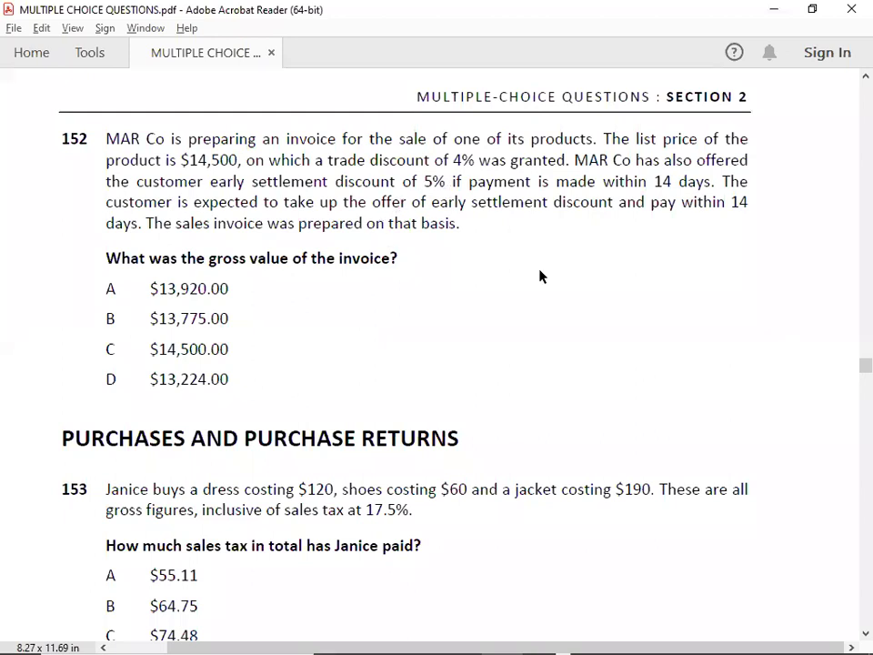
pyautogui.hotkey('alt', 'Tab')
pyautogui.write('5%')
pyautogui.press('Tab')
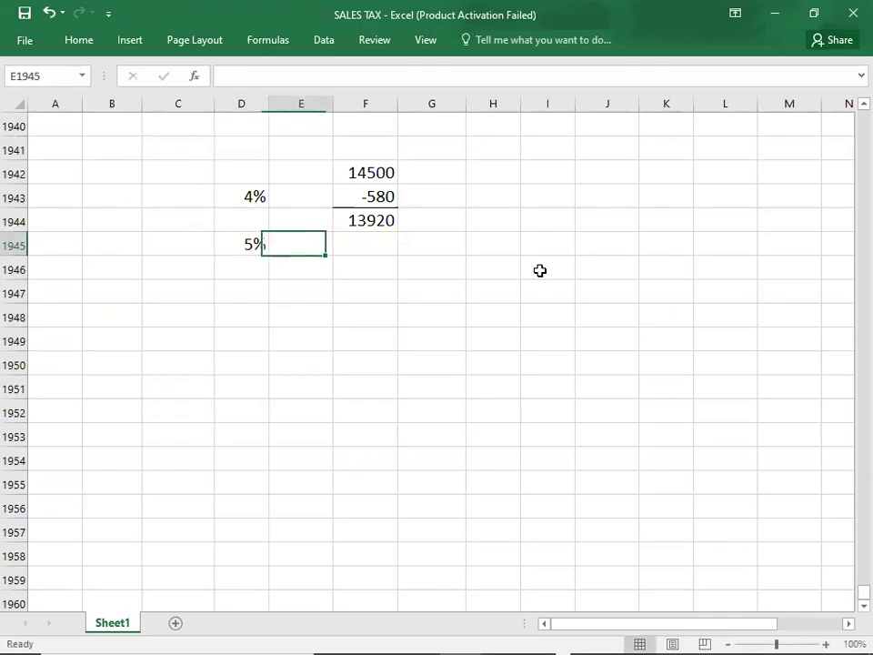
pyautogui.press('Tab')
pyautogui.write('-')
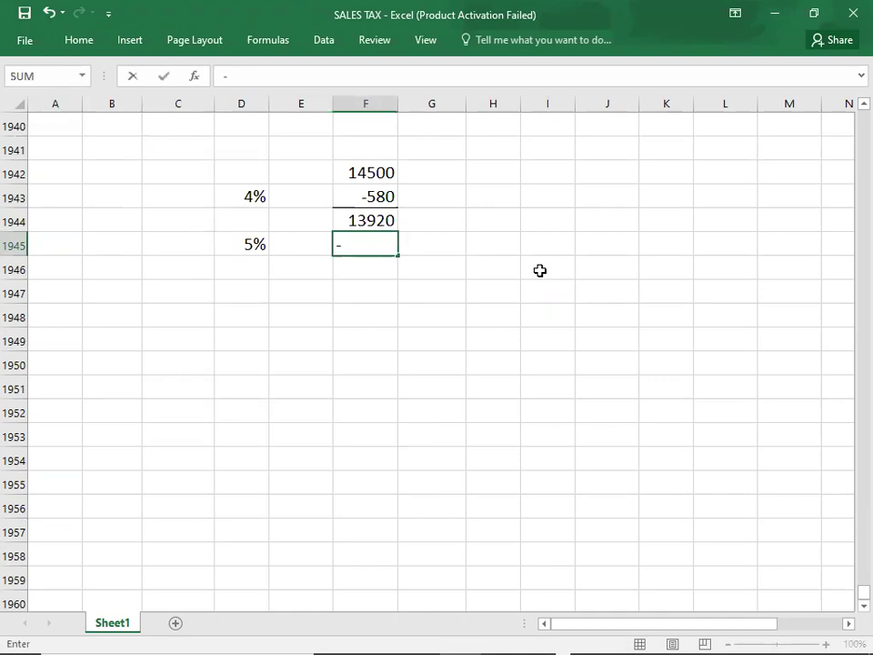
pyautogui.write('696')
pyautogui.press('Return')
# Add a top border to cell F1946 and enter the invoice value 13224 in it
pyautogui.press('Tab')
pyautogui.press('Tab')
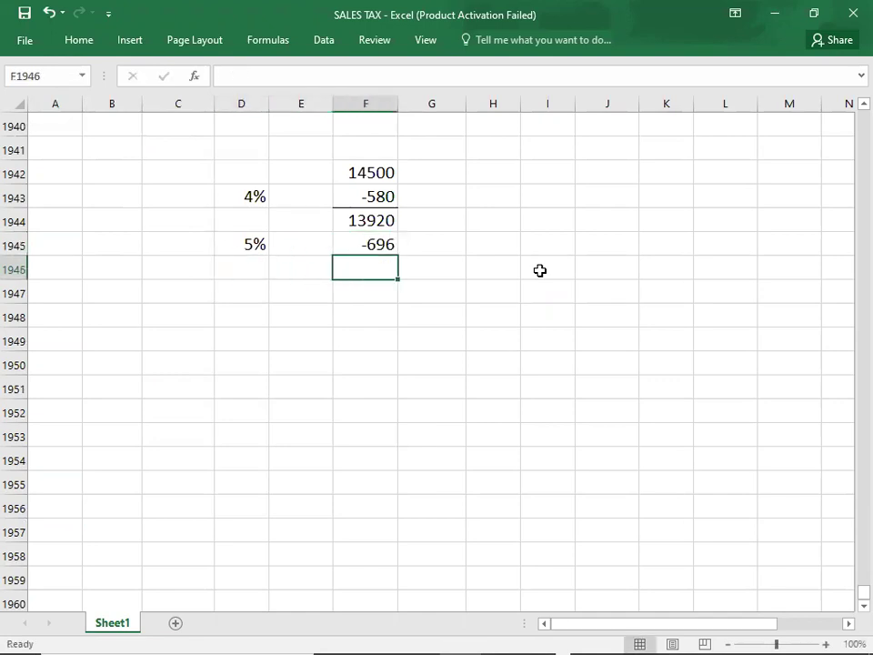
pyautogui.click(78, 44)
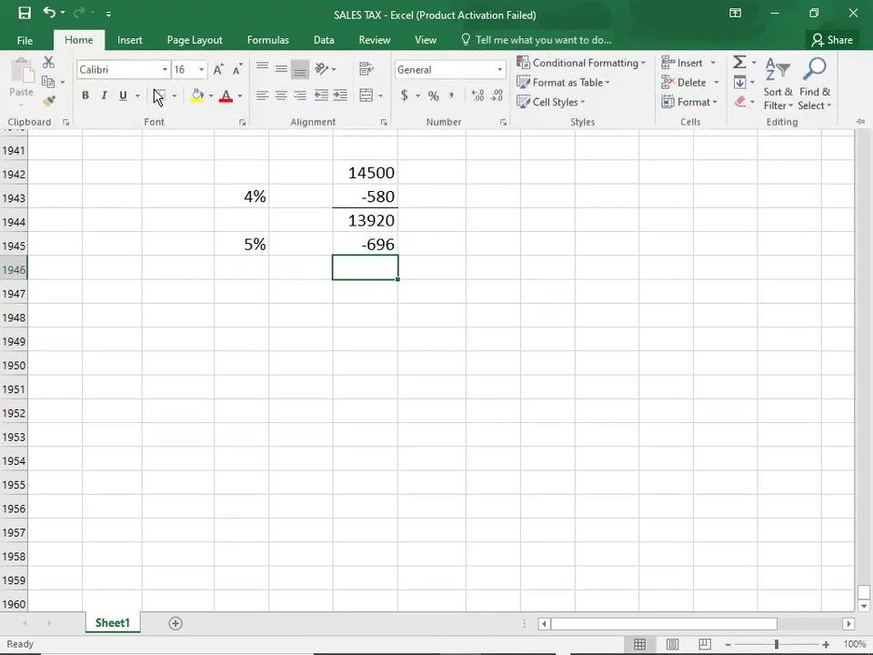
pyautogui.write('13224')
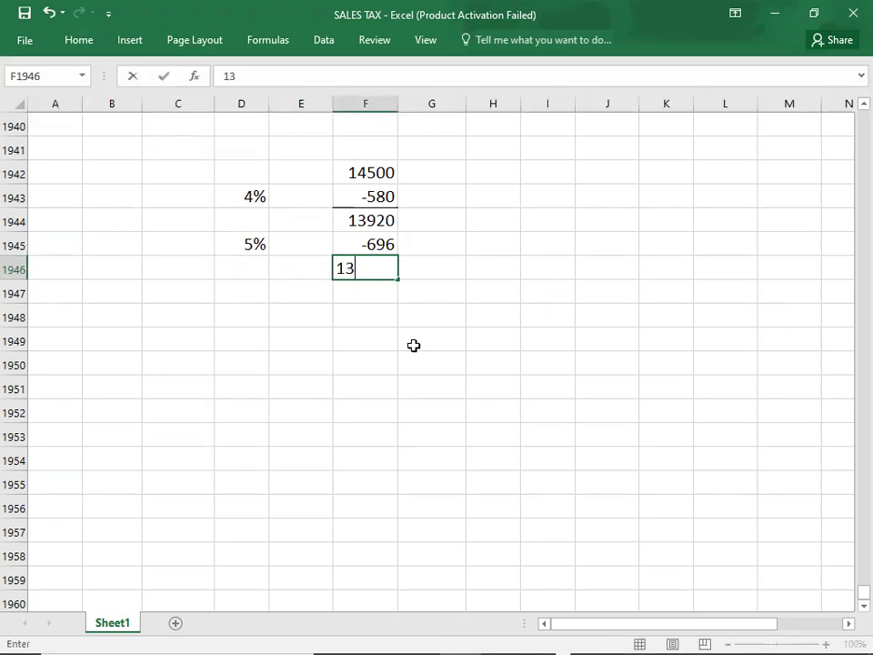
pyautogui.press('Return')
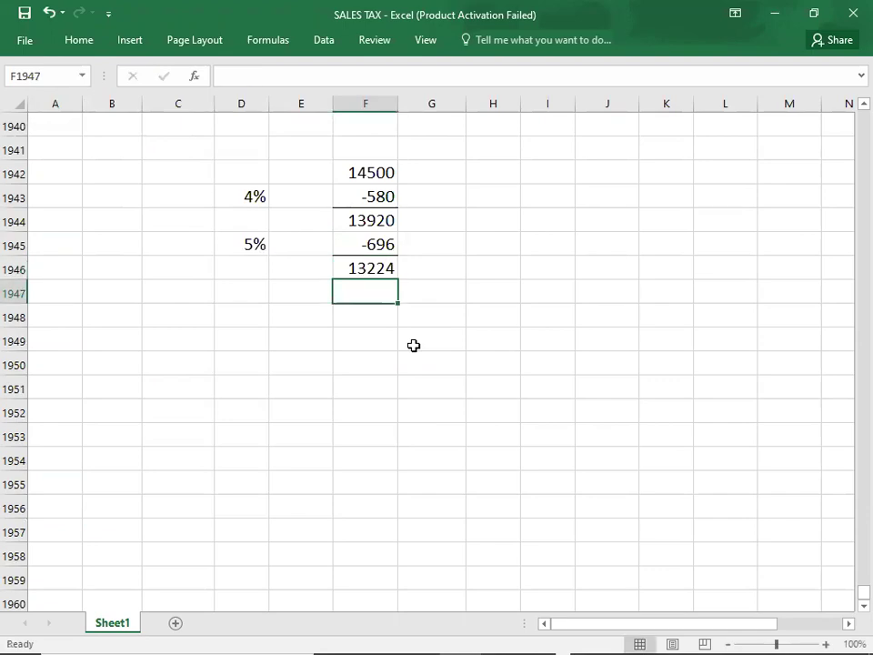
# Recheck question 152 in the PDF and apply a top and double bottom border to cell F1946
pyautogui.hotkey('alt', 'Tab')
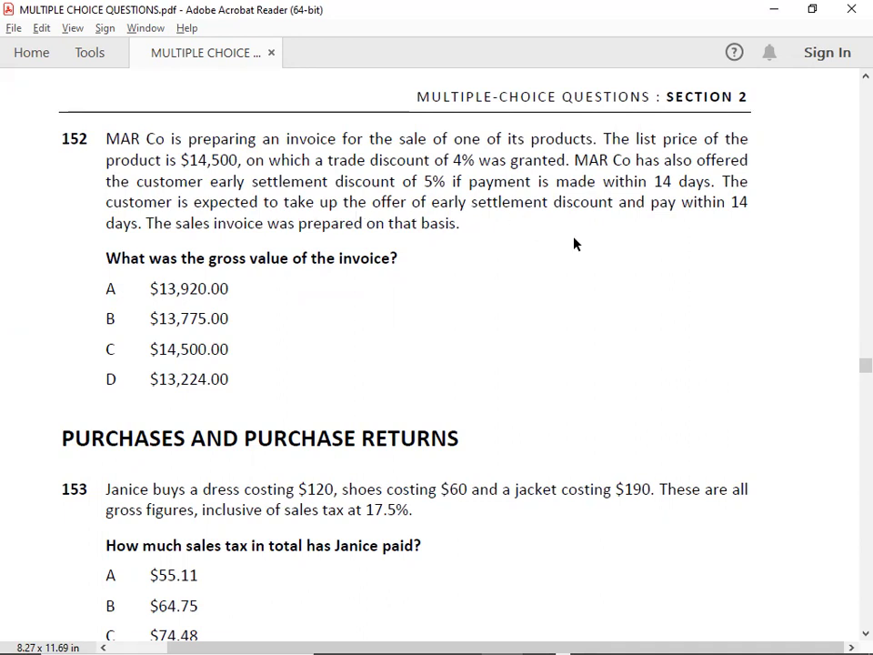
pyautogui.hotkey('alt', 'Tab')
pyautogui.click(352, 272)
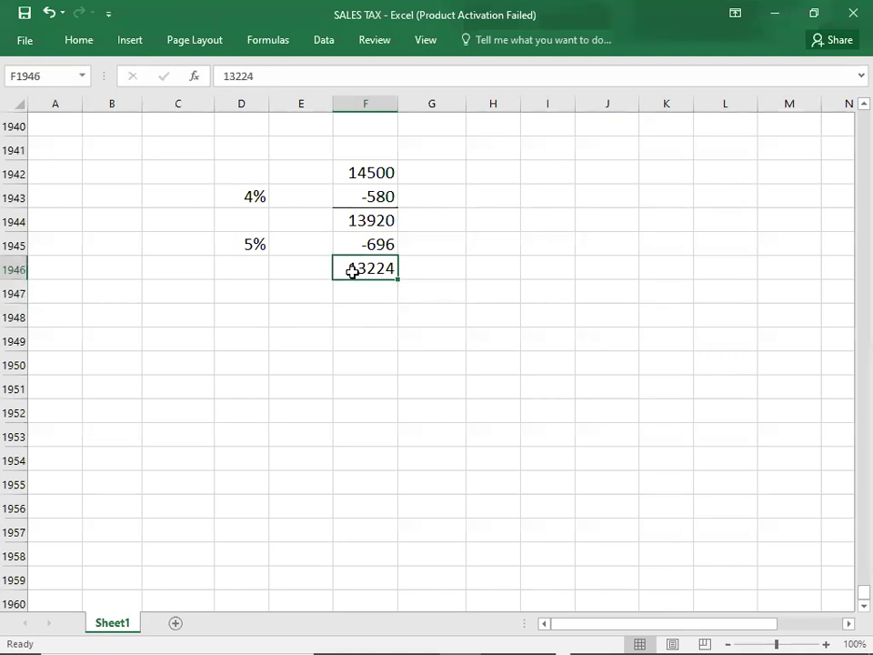
pyautogui.click(79, 50)
pyautogui.click(175, 95)
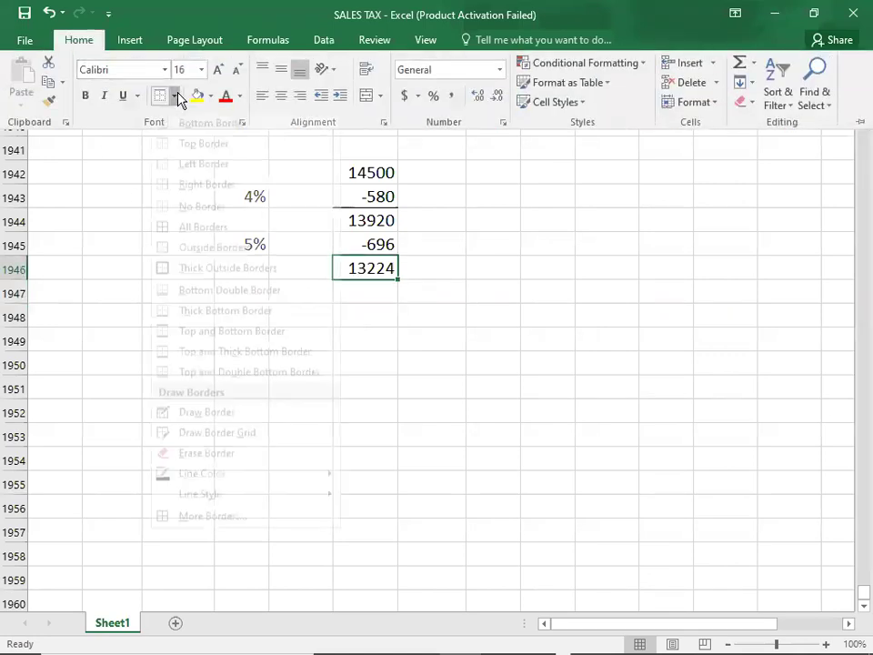
pyautogui.click(164, 391)
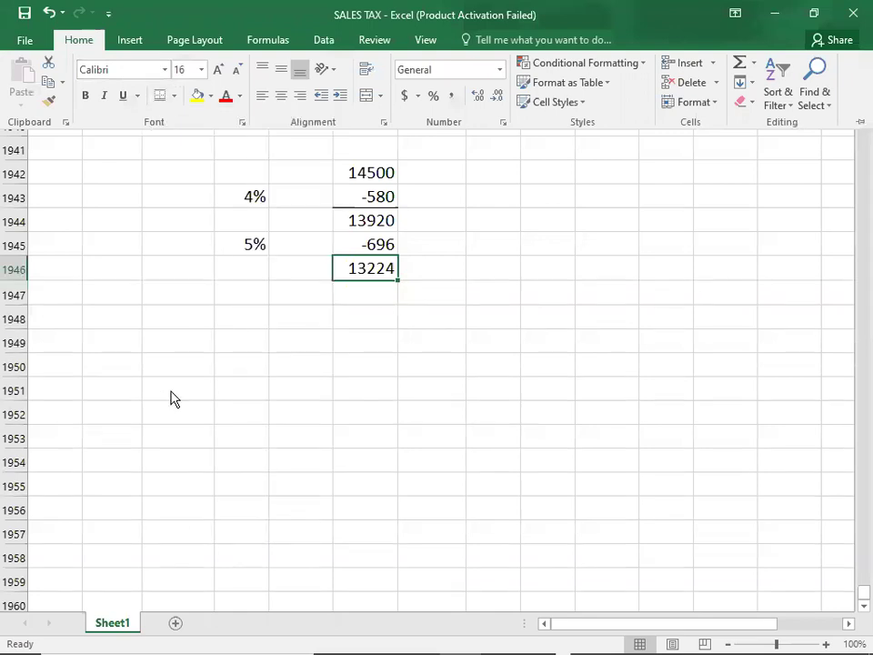
pyautogui.click(260, 382)
# Compare the worksheet calculation with the wording and answer options of question 152 in the PDF
pyautogui.hotkey('alt', 'Tab')
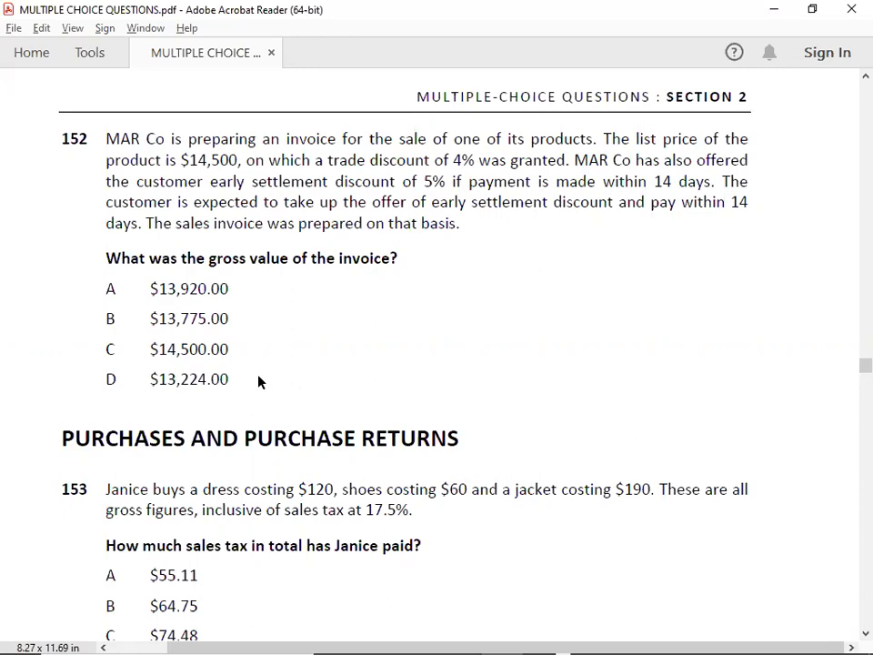
pyautogui.hotkey('alt', 'Tab')
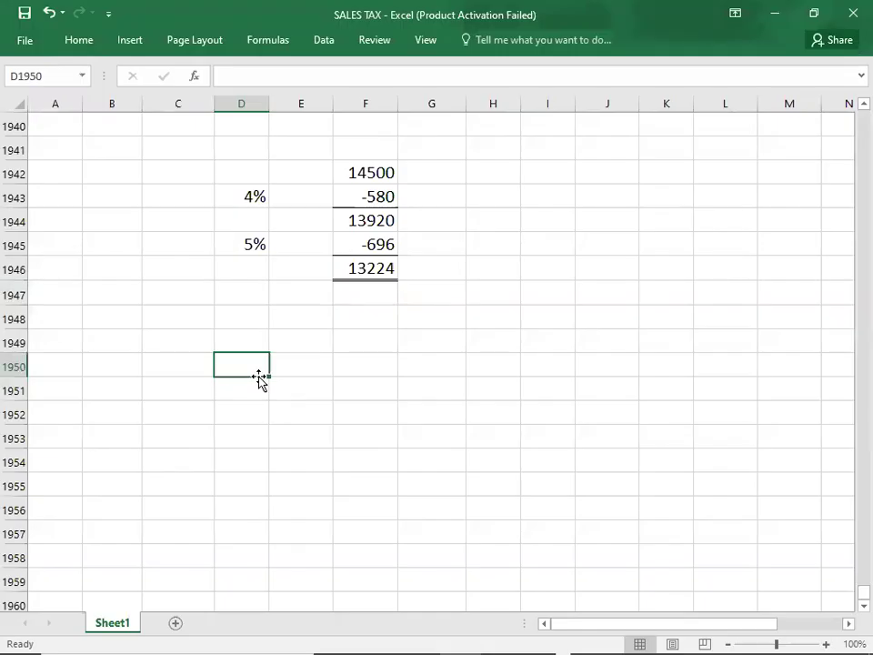
pyautogui.hotkey('alt', 'Tab')
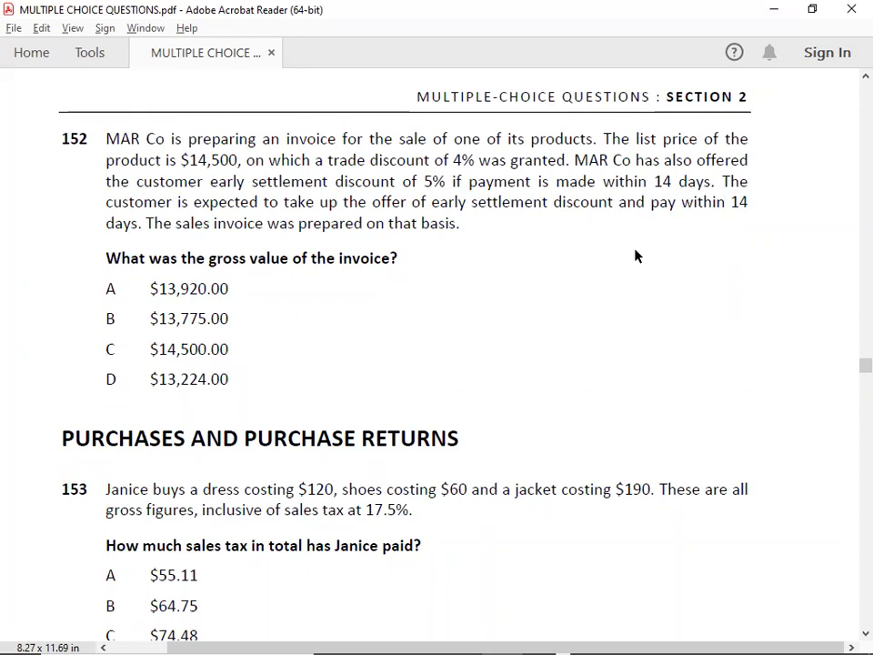
pyautogui.hotkey('alt', 'Tab')
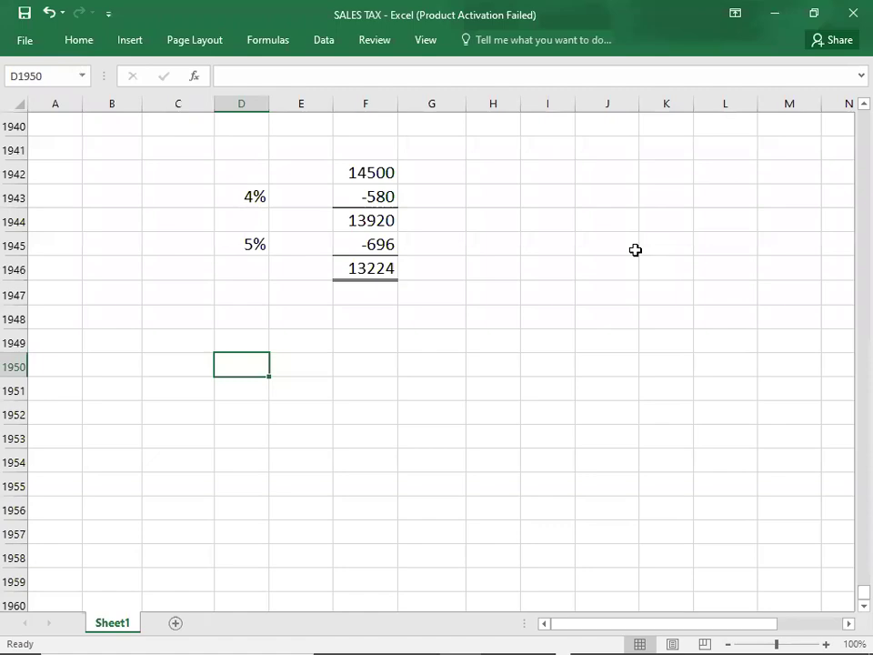
# Switch to the PDF in Adobe Acrobat Reader and read questions 153 to 155 on purchases and purchase returns
pyautogui.hotkey('alt', 'Tab')
pyautogui.scroll(-1, 635, 255)
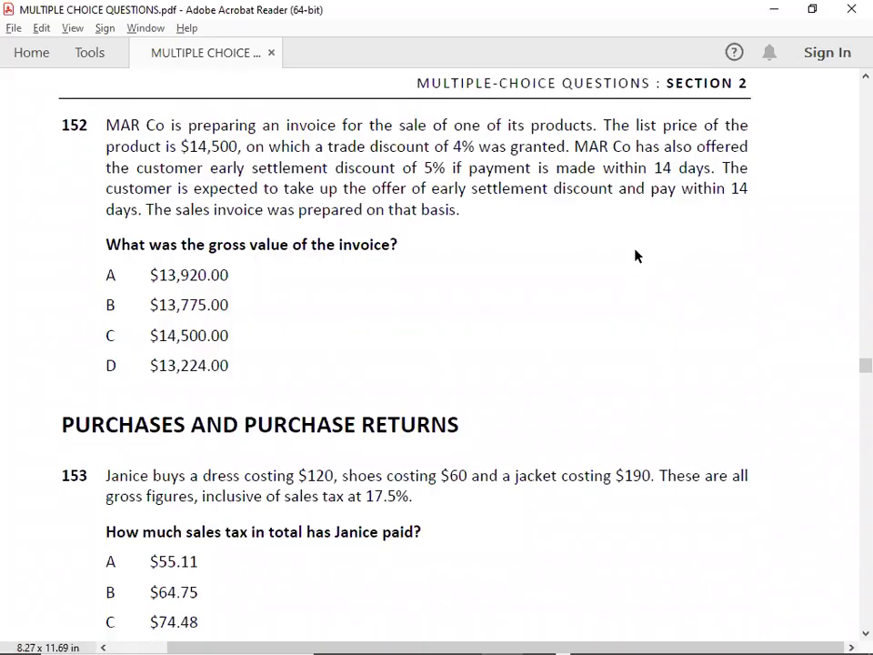
pyautogui.scroll(-5, 635, 255)
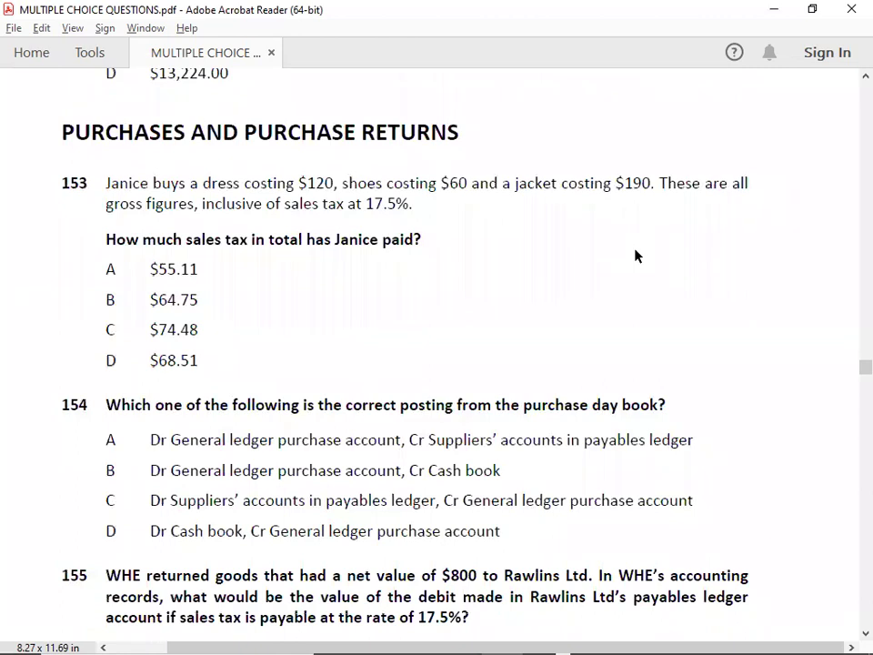
pyautogui.scroll(-3, 635, 256)
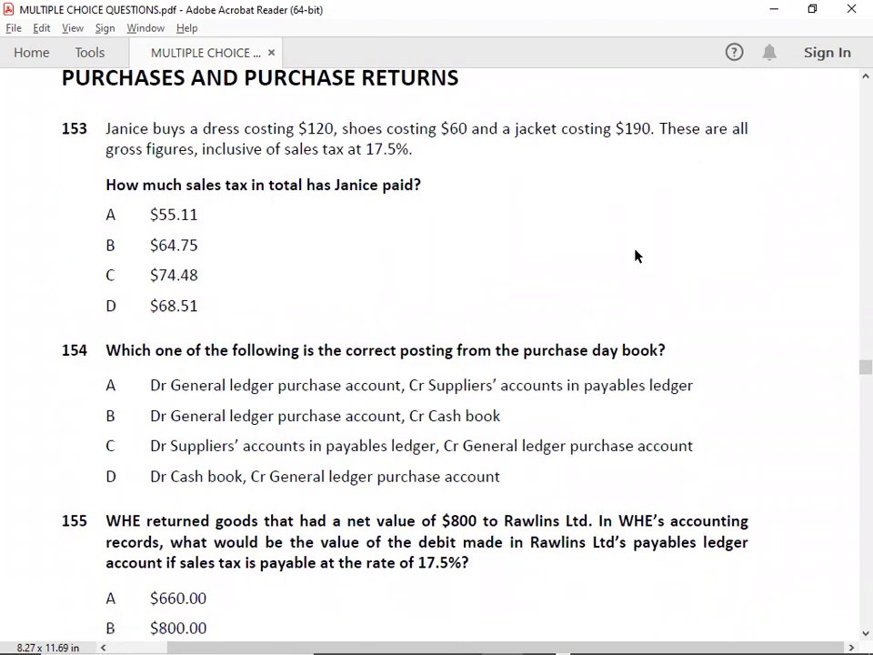
pyautogui.scroll(-2, 636, 254)
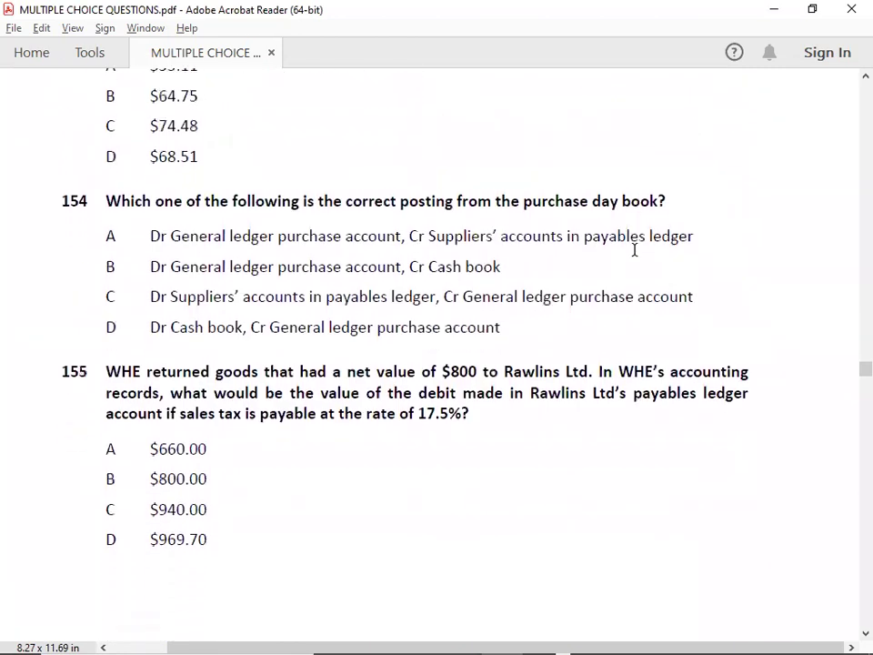
pyautogui.scroll(-1, 636, 253)
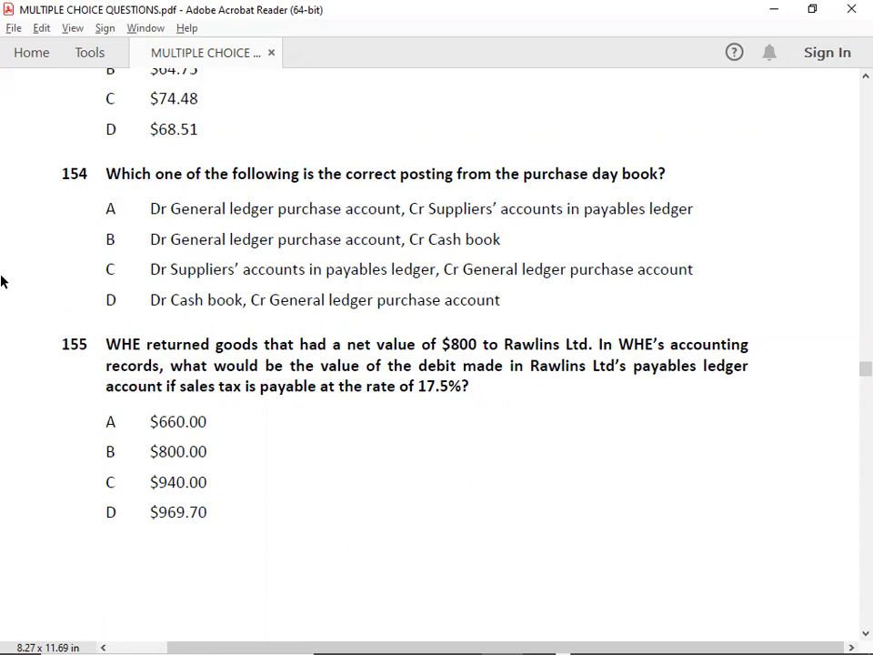
pyautogui.scroll(-3, 2, 282)
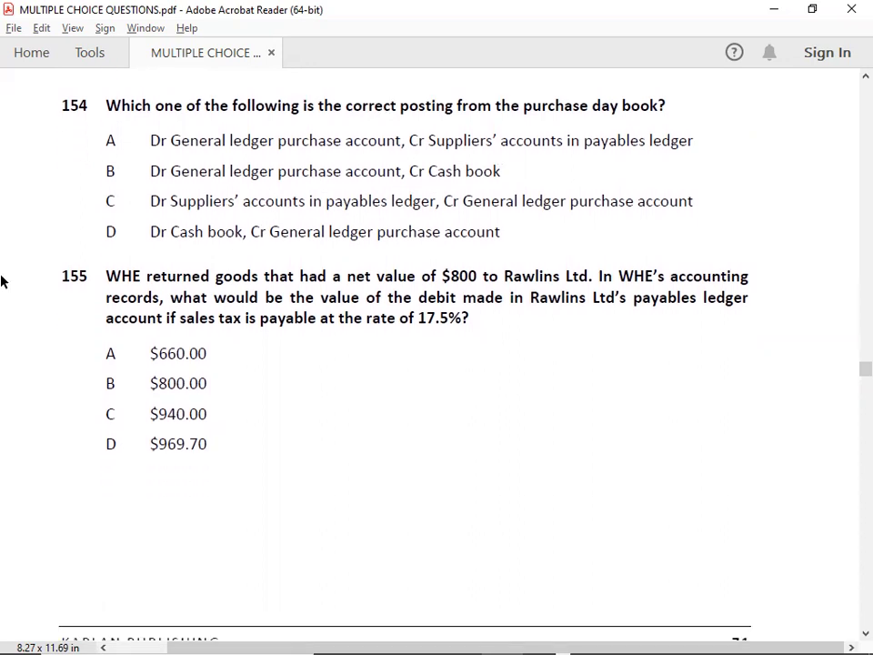
pyautogui.scroll(-1, 2, 282)
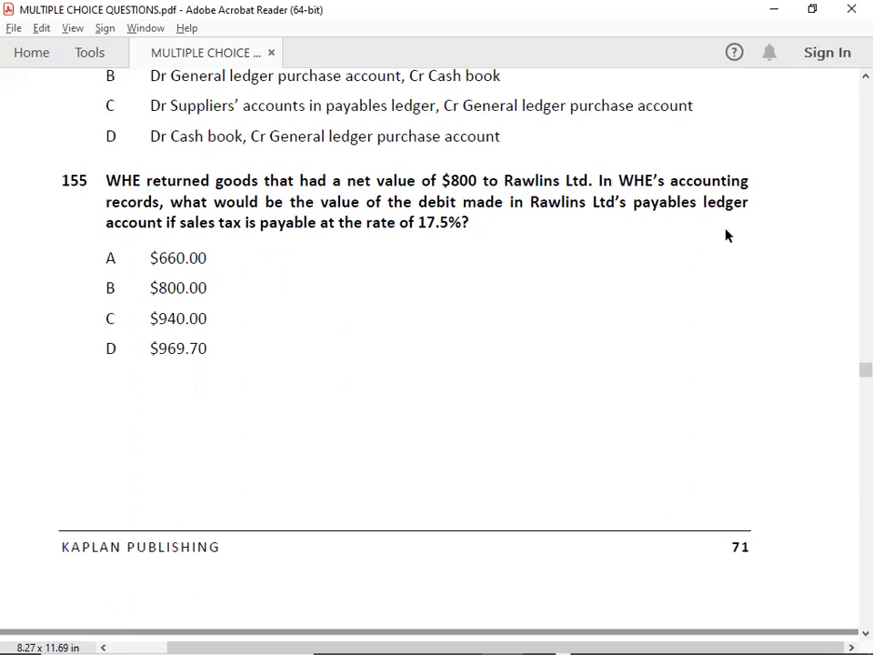
# Switch to the Excel worksheet and enter question 155's net value of 800 in cell E1949, below the previous calculation
pyautogui.hotkey('alt', 'Tab')
pyautogui.press('Down')
pyautogui.press('Down')
pyautogui.press('Down')
pyautogui.press('Down')
pyautogui.press('Down')
pyautogui.press('Down')
pyautogui.press('Down')
pyautogui.press('Down')
pyautogui.press('Down')
pyautogui.press('Down')
pyautogui.press('Down')
pyautogui.press('Down')
pyautogui.press('Down')
pyautogui.press('Down')
pyautogui.press('Down')
pyautogui.press('Down')
pyautogui.press('Down')
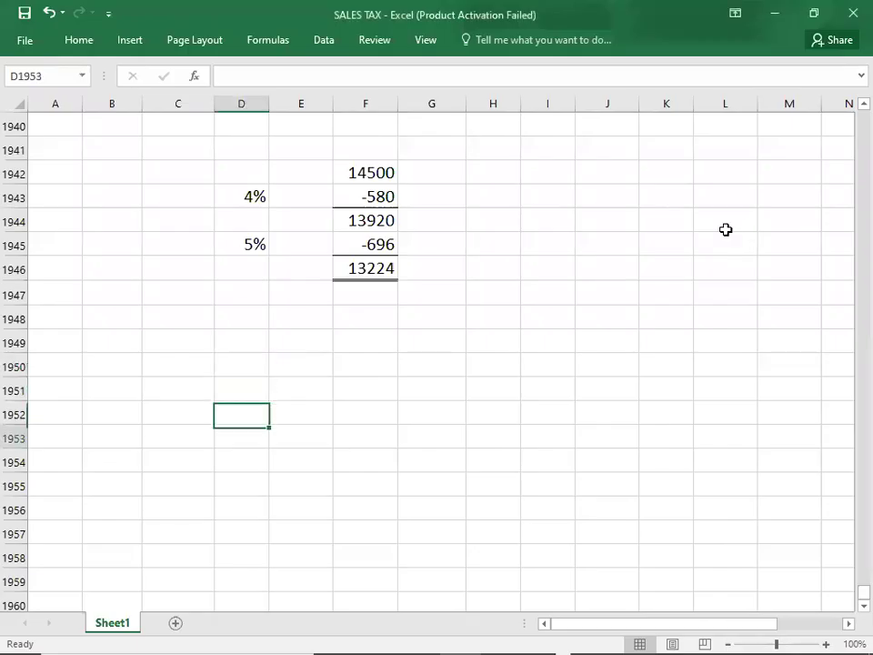
pyautogui.press('Up')
pyautogui.press('Up')
pyautogui.press('Up')
pyautogui.press('Up')
pyautogui.press('Up')
pyautogui.press('Up')
pyautogui.press('Up')
pyautogui.press('Up')
pyautogui.press('Up')
pyautogui.press('Up')
pyautogui.press('Up')
pyautogui.press('Up')
pyautogui.press('Up')
pyautogui.press('Up')
pyautogui.press('Up')
pyautogui.press('Up')
pyautogui.press('Up')
pyautogui.press('Left')
pyautogui.press('Right')
pyautogui.press('Up')
pyautogui.press('Right')
pyautogui.write('800')
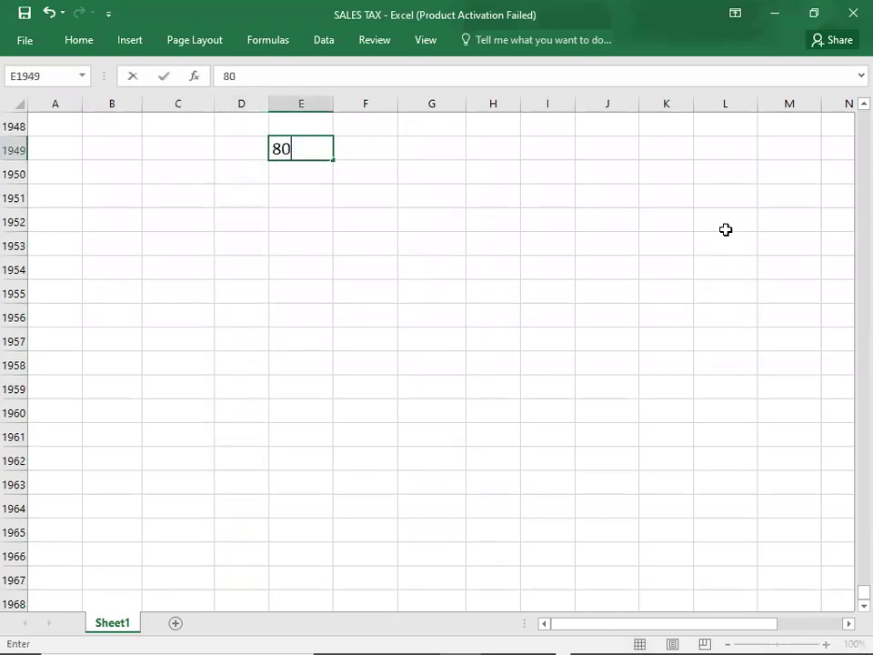
# Enter the 17.5% sales tax rate in cell D1950 and the tax amount 140 in cell E1950
pyautogui.press('Left')
pyautogui.press('Down')
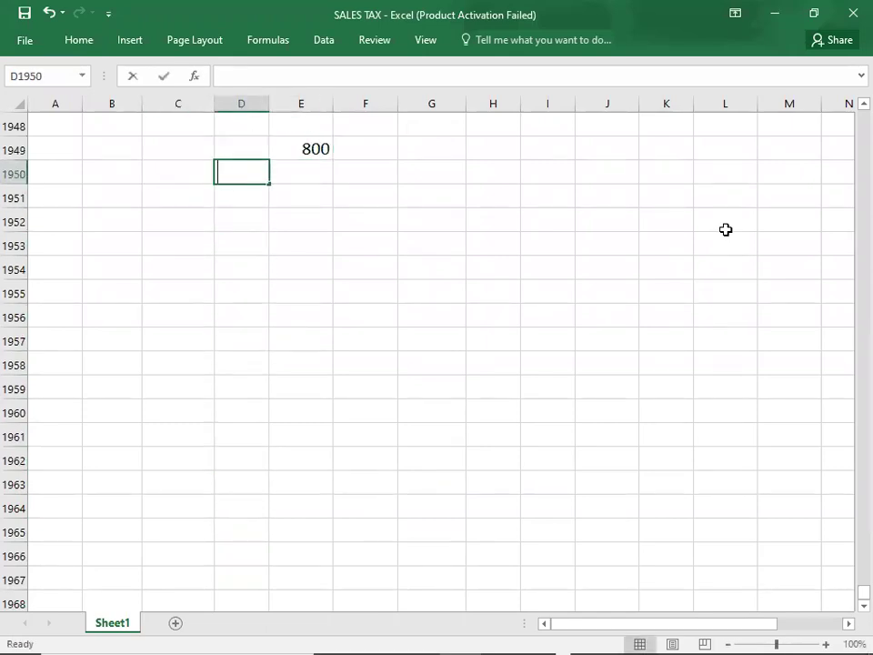
pyautogui.write('17.5%')
pyautogui.press('Right')
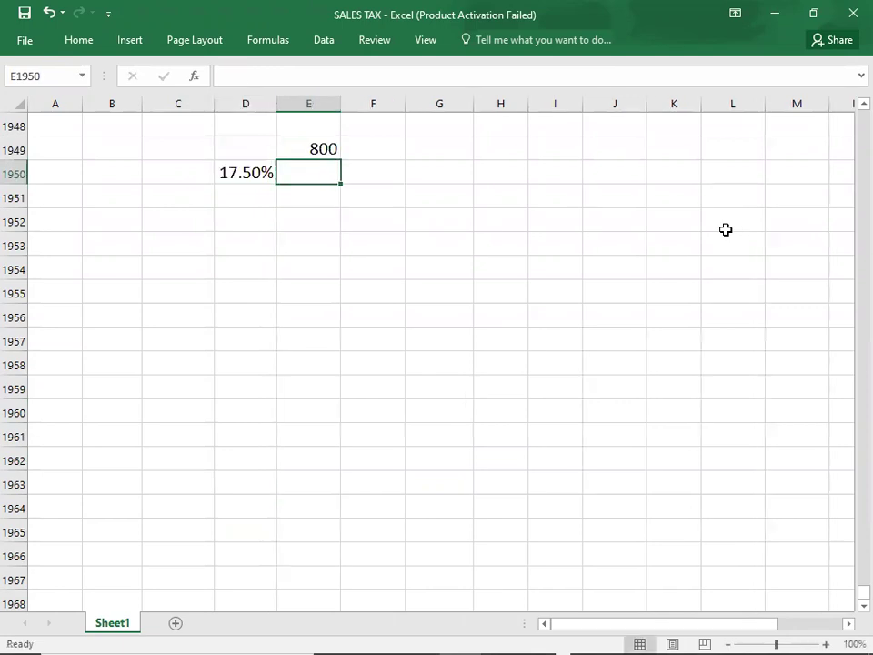
pyautogui.write('140')
pyautogui.press('Return')
# Enter the gross value 940 in cell E1951, below the sales tax amount
pyautogui.press('Right')
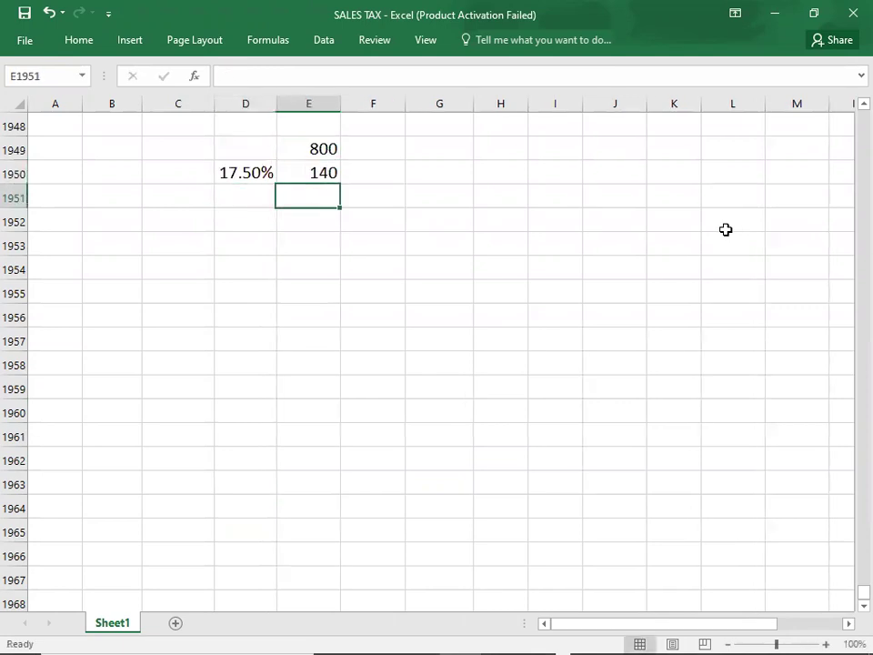
pyautogui.write('940')
pyautogui.press('Return')
pyautogui.press('Up')
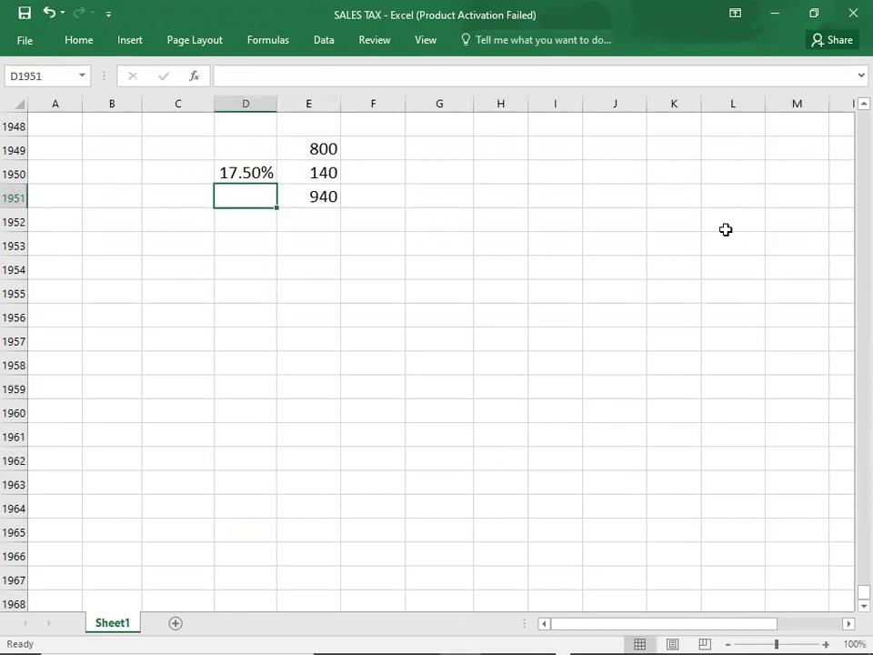
pyautogui.press('Right')
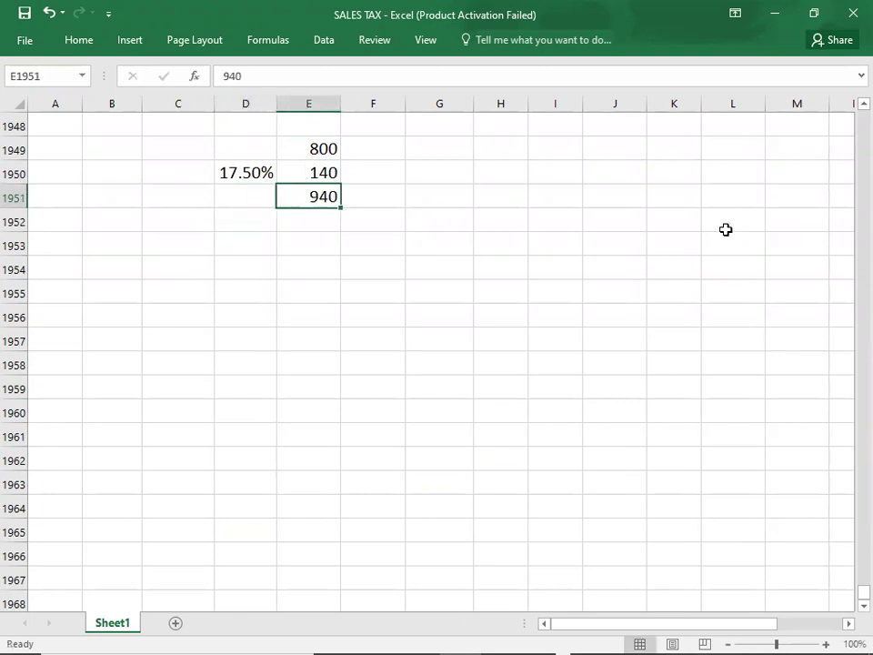
# Switch to the PDF in Adobe Acrobat Reader, check question 155's answer options, and read questions 156 to 158
pyautogui.hotkey('alt', 'Tab')
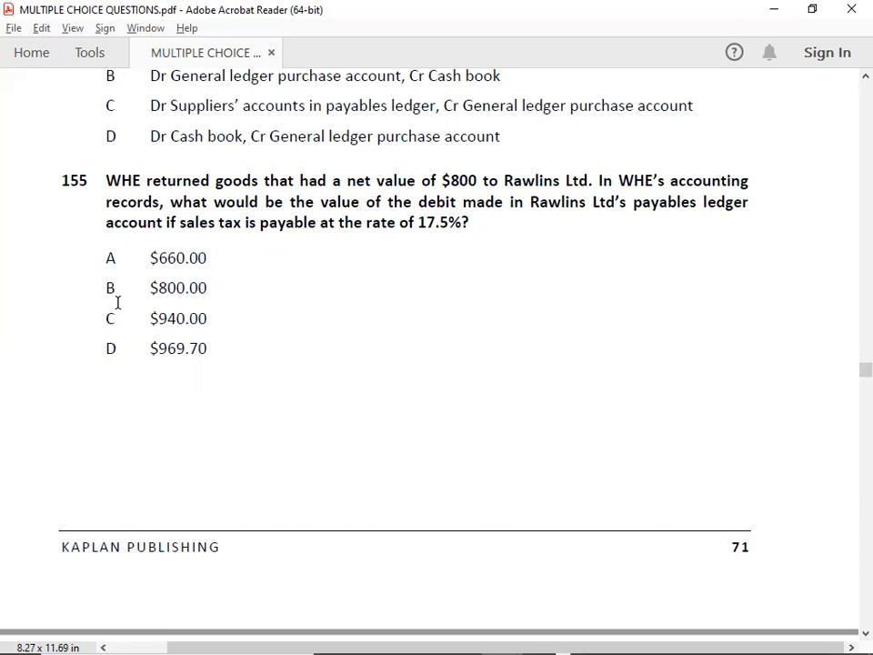
pyautogui.scroll(-1, 117, 302)
pyautogui.scroll(-10, 118, 302)
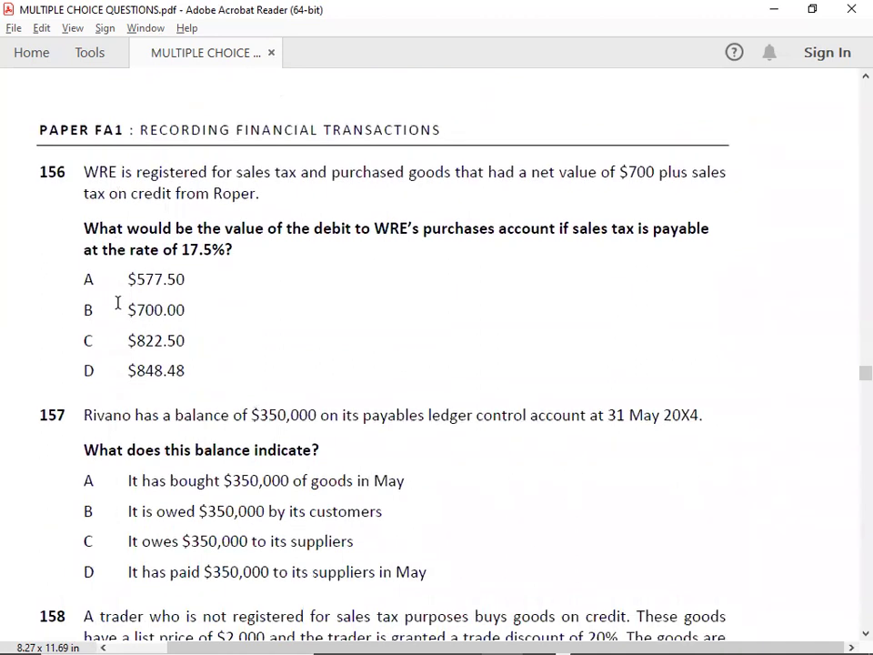
pyautogui.scroll(-1, 118, 302)
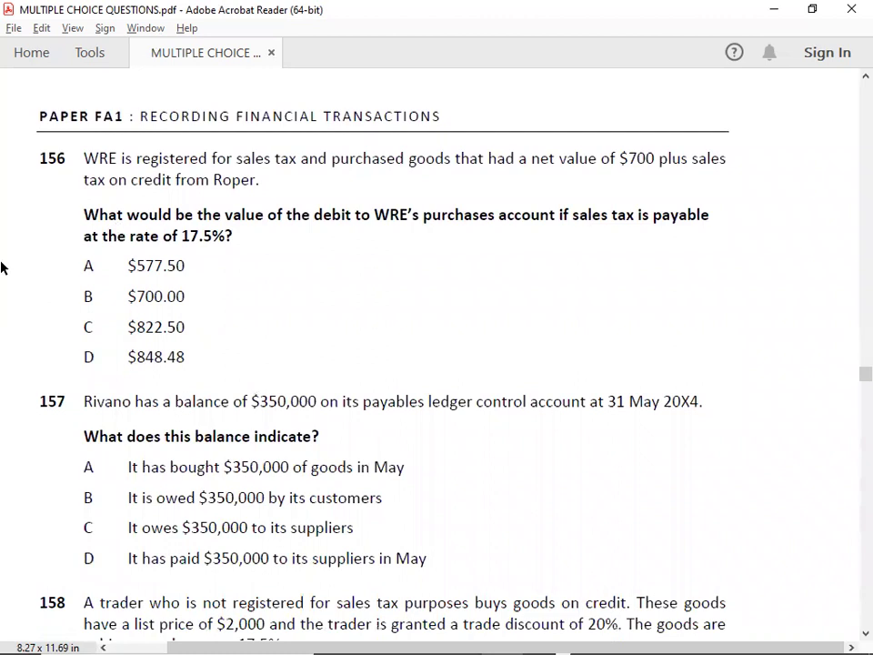
pyautogui.scroll(-1, 3, 267)
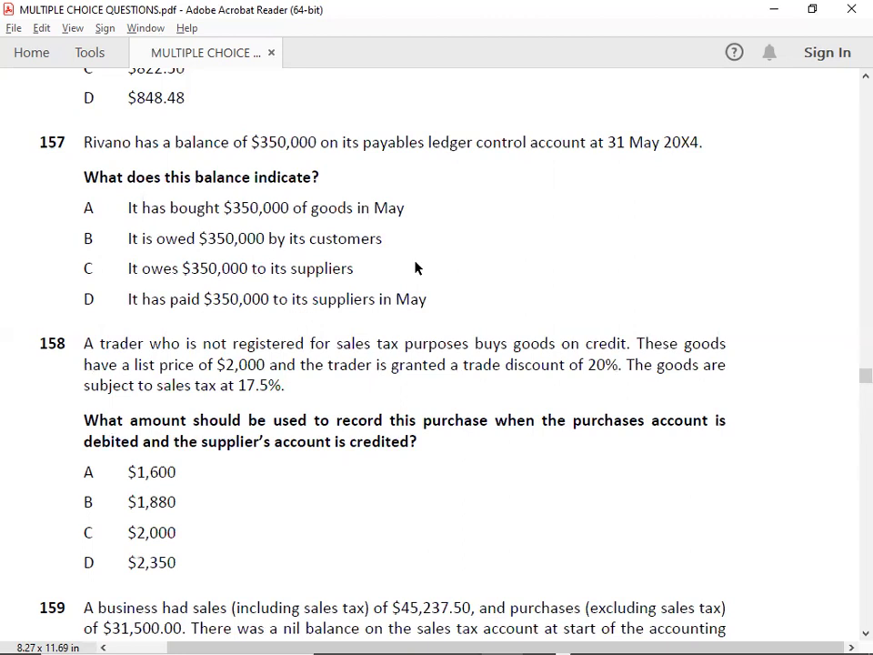
pyautogui.scroll(-3, 414, 268)
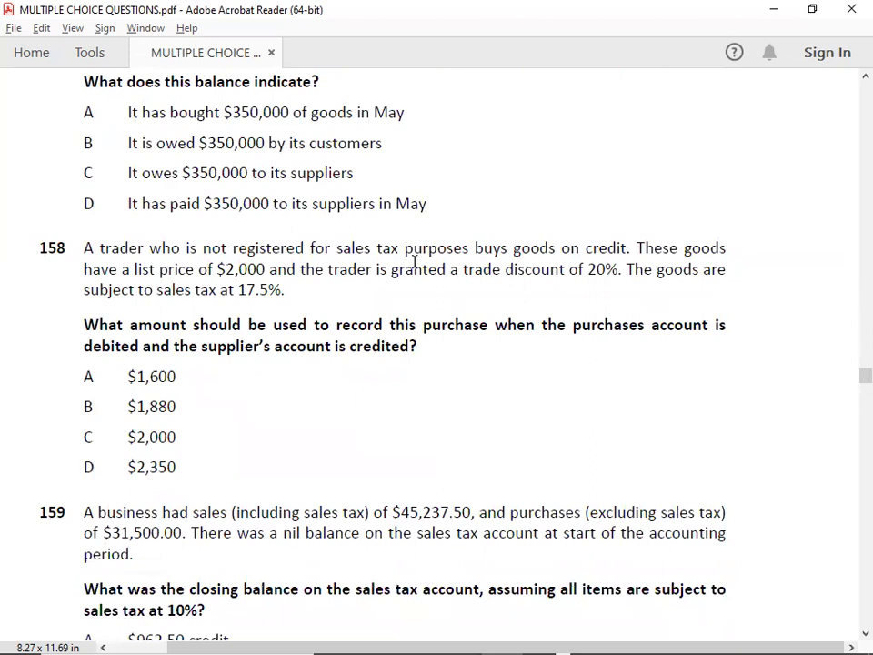
pyautogui.scroll(-1, 415, 262)
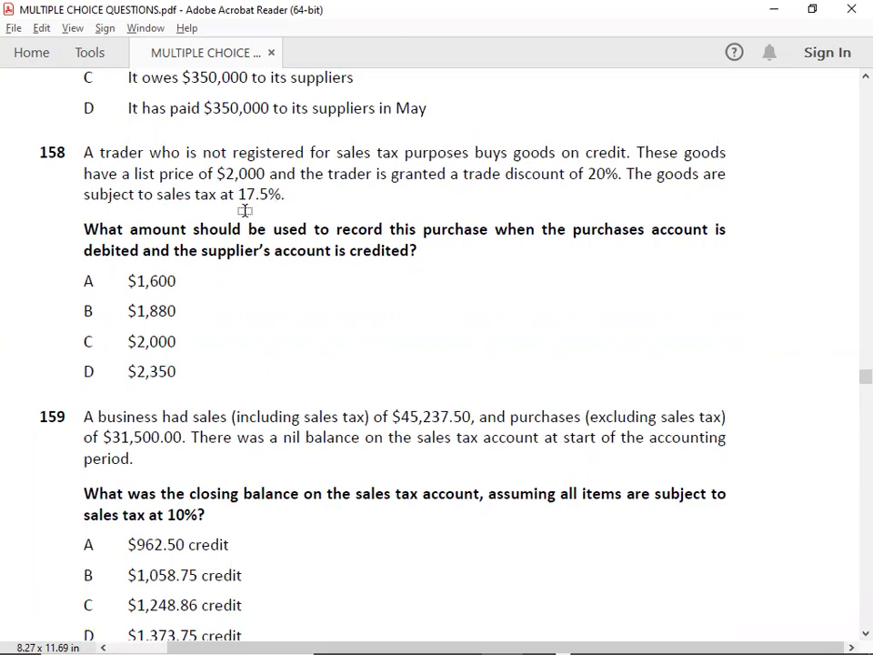
# Switch to Excel and find the earlier sales tax example comparing registered and non-registered buyers, around row 1838
pyautogui.hotkey('alt', 'Tab')
pyautogui.press('Escape')
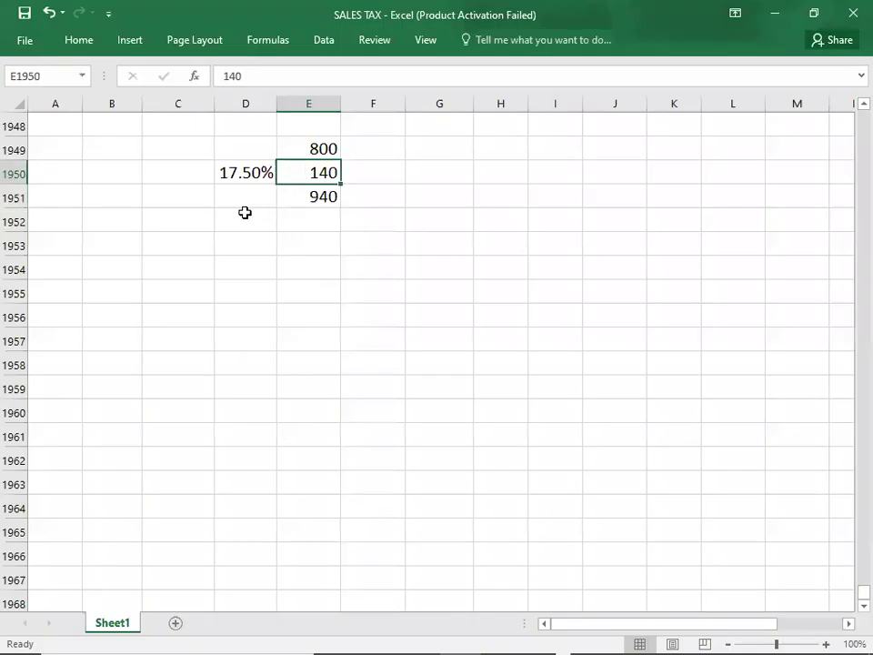
pyautogui.press('Up')
pyautogui.press('Up')
pyautogui.press('Up')
pyautogui.press('Up')
pyautogui.press('Up')
pyautogui.press('Up')
pyautogui.press('Up')
pyautogui.press('Up')
pyautogui.press('Up')
pyautogui.press('Up')
pyautogui.press('Up')
pyautogui.press('Up')
pyautogui.press('Up')
pyautogui.press('Up')
pyautogui.press('Up')
pyautogui.press('Up')
pyautogui.press('Up')
pyautogui.press('Up')
pyautogui.press('Up')
pyautogui.press('Up')
pyautogui.press('Up')
pyautogui.press('Up')
pyautogui.press('Up')
pyautogui.press('Up')
pyautogui.press('Up')
pyautogui.press('Up')
pyautogui.press('Up')
pyautogui.press('Up')
pyautogui.press('Up')
pyautogui.press('Up')
pyautogui.press('Up')
pyautogui.press('Up')
pyautogui.press('Up')
pyautogui.press('Up')
pyautogui.press('Up')
pyautogui.press('Up')
pyautogui.press('Up')
pyautogui.press('Up')
pyautogui.press('Up')
pyautogui.press('Up')
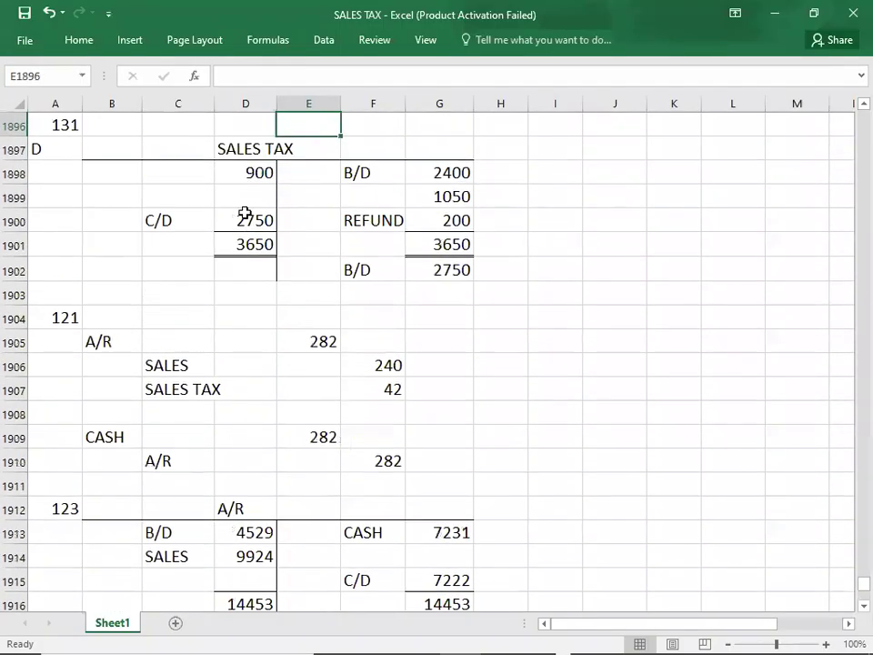
pyautogui.press('Up')
pyautogui.press('Up')
pyautogui.press('Up')
pyautogui.press('Up')
pyautogui.press('Up')
pyautogui.press('Up')
pyautogui.press('Up')
pyautogui.press('Up')
pyautogui.press('Up')
pyautogui.press('Up')
pyautogui.press('Up')
pyautogui.press('Up')
pyautogui.press('Up')
pyautogui.press('Up')
pyautogui.press('Up')
pyautogui.press('Up')
pyautogui.press('Up')
pyautogui.press('Up')
pyautogui.press('Up')
pyautogui.press('Up')
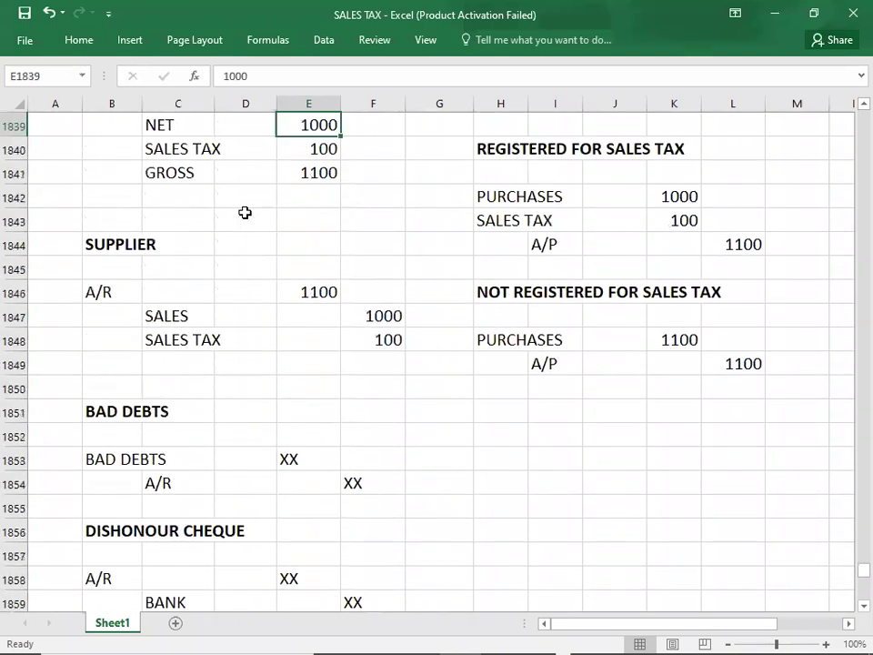
pyautogui.press('Left')
pyautogui.press('Left')
pyautogui.press('Left')
pyautogui.press('Down')
pyautogui.press('Down')
pyautogui.press('Down')
pyautogui.press('Down')
pyautogui.press('Down')
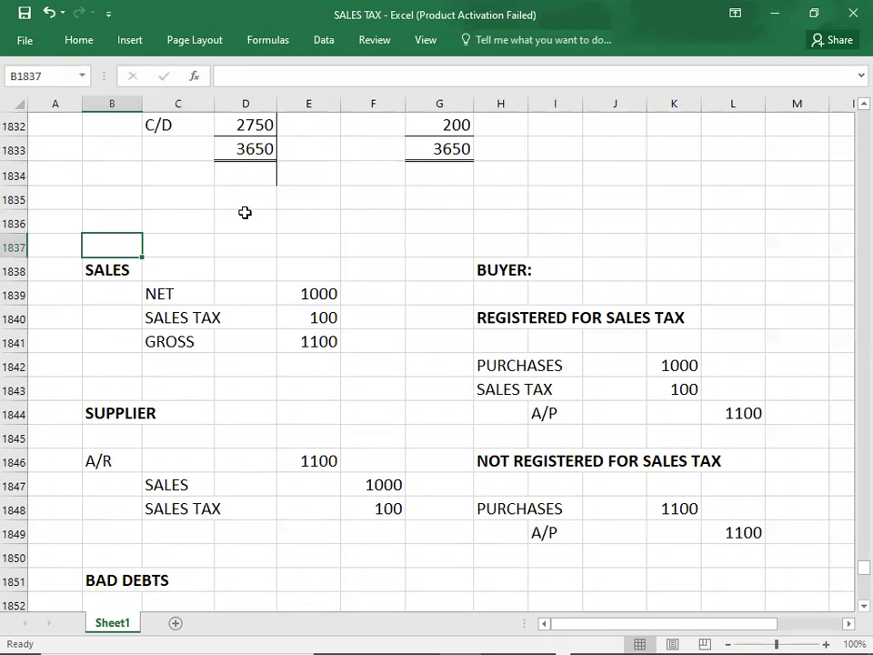
pyautogui.hotkey('shift', 'Down')
pyautogui.hotkey('shift', 'Down')
pyautogui.hotkey('shift', 'Down')
pyautogui.hotkey('shift', 'Down')
pyautogui.hotkey('shift', 'Down')
pyautogui.hotkey('shift', 'Down')
pyautogui.hotkey('shift', 'Down')
pyautogui.hotkey('shift', 'Down')
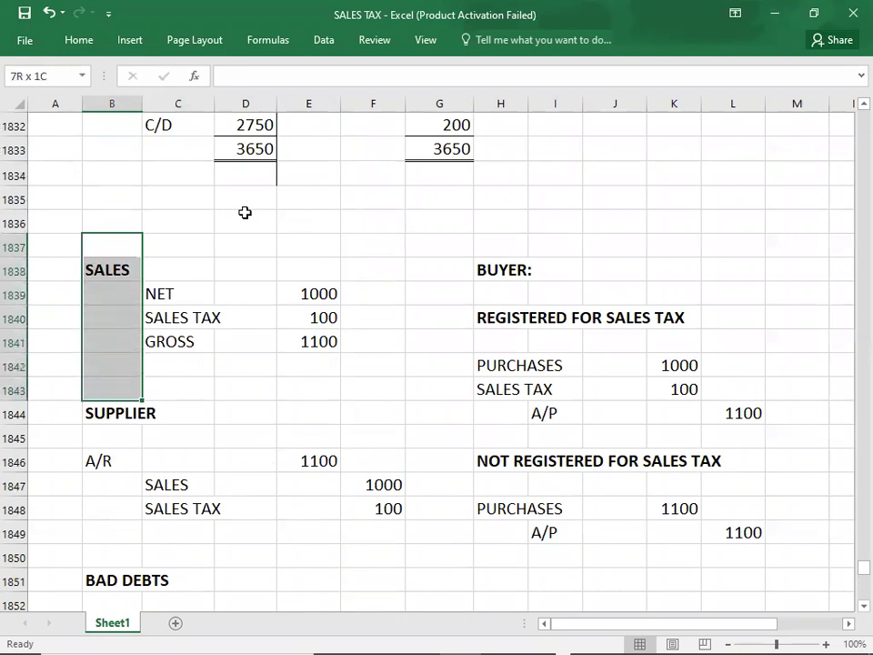
pyautogui.hotkey('shift', 'Down')
pyautogui.hotkey('shift', 'Up')
pyautogui.hotkey('shift', 'Up')
pyautogui.hotkey('shift', 'Up')
pyautogui.hotkey('shift', 'Up')
pyautogui.hotkey('shift', 'Up')
pyautogui.hotkey('shift', 'Up')
pyautogui.hotkey('shift', 'Up')
pyautogui.hotkey('shift', 'Up')
pyautogui.hotkey('shift', 'Up')
pyautogui.press('Down')
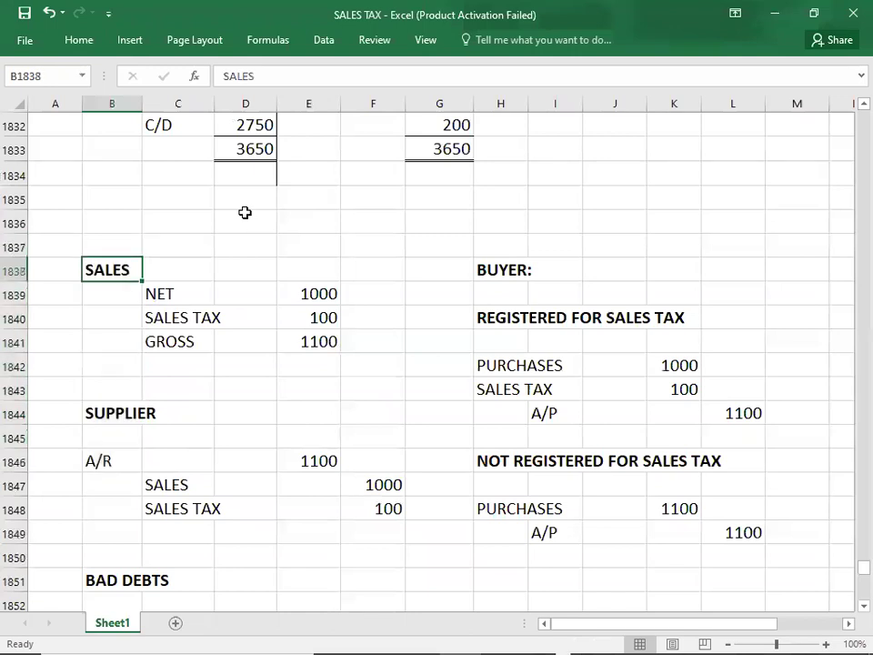
# Copy the full sales tax example for the supplier and both buyer cases, cells B1838 to L1849
pyautogui.hotkey('shift', 'Down')
pyautogui.hotkey('shift', 'Down')
pyautogui.hotkey('shift', 'Down')
pyautogui.hotkey('shift', 'Down')
pyautogui.hotkey('shift', 'Down')
pyautogui.hotkey('shift', 'Down')
pyautogui.hotkey('shift', 'Down')
pyautogui.hotkey('shift', 'Down')
pyautogui.hotkey('shift', 'Down')
pyautogui.hotkey('shift', 'Down')
pyautogui.hotkey('shift', 'Right')
pyautogui.hotkey('shift', 'Right')
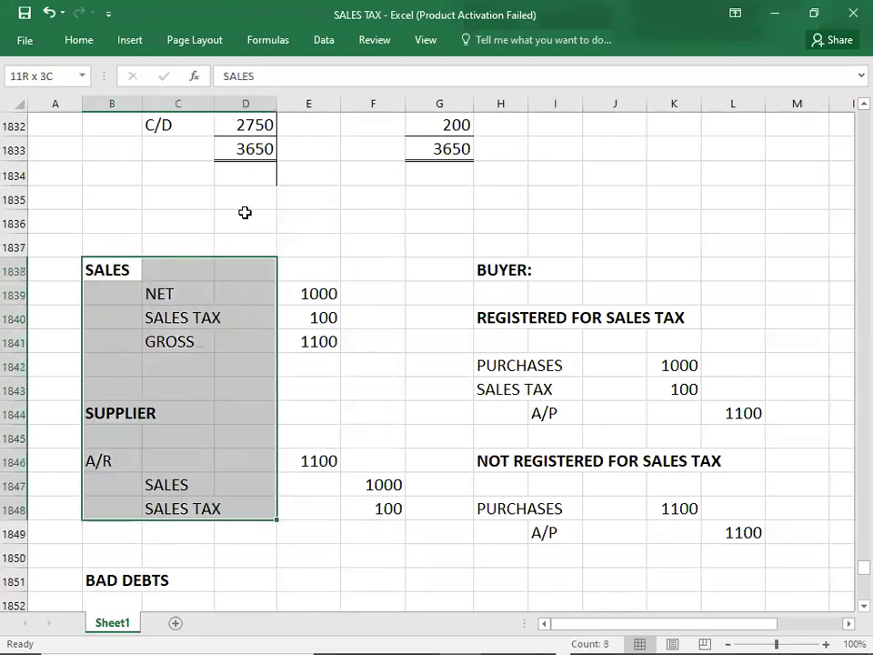
pyautogui.hotkey('shift', 'Right')
pyautogui.hotkey('shift', 'Right')
pyautogui.hotkey('shift', 'Right')
pyautogui.hotkey('shift', 'Right')
pyautogui.hotkey('shift', 'Right')
pyautogui.hotkey('shift', 'Down')
pyautogui.hotkey('shift', 'Right')
pyautogui.hotkey('shift', 'Right')
pyautogui.hotkey('shift', 'Right')
pyautogui.hotkey('shift', 'Right')
pyautogui.hotkey('shift', 'Left')
pyautogui.hotkey('ctrl', 'c')
# Paste the copied sales tax example at cell B1953, below the 17.5% tax calculation
pyautogui.press('Down')
pyautogui.press('Down')
pyautogui.press('Down')
pyautogui.press('Down')
pyautogui.press('Down')
pyautogui.press('Down')
pyautogui.press('Down')
pyautogui.press('Down')
pyautogui.press('Down')
pyautogui.press('Down')
pyautogui.press('Down')
pyautogui.press('Down')
pyautogui.press('Down')
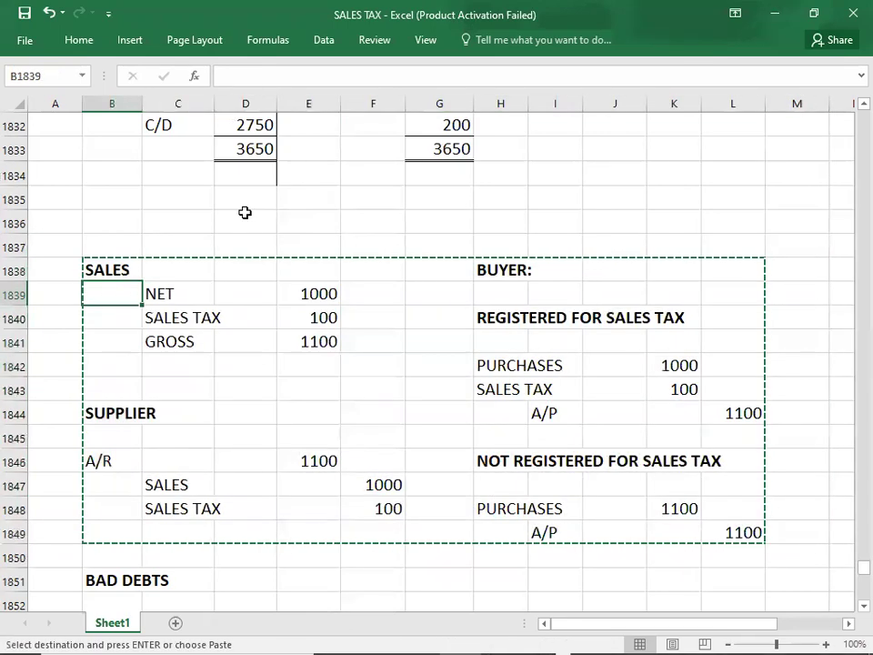
pyautogui.press('Down')
pyautogui.press('Down')
pyautogui.press('Down')
pyautogui.press('Down')
pyautogui.press('Down')
pyautogui.press('Down')
pyautogui.press('Down')
pyautogui.press('Down')
pyautogui.press('Down')
pyautogui.press('Down')
pyautogui.press('Down')
pyautogui.press('Down')
pyautogui.press('Down')
pyautogui.press('Down')
pyautogui.press('Down')
pyautogui.press('Down')
pyautogui.press('Down')
pyautogui.press('Down')
pyautogui.press('Down')
pyautogui.press('Down')
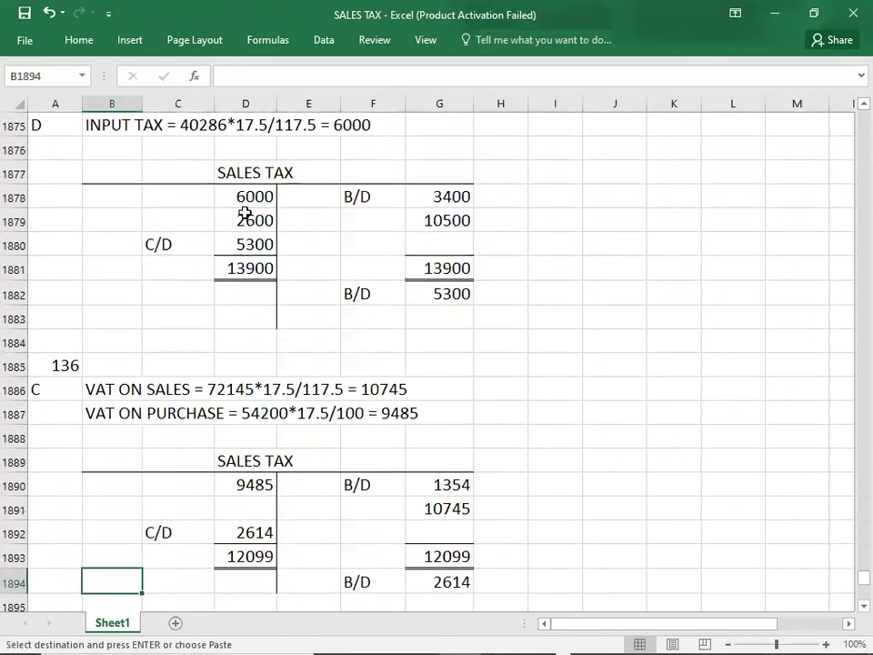
pyautogui.press('Down')
pyautogui.press('Down')
pyautogui.press('Down')
pyautogui.press('Down')
pyautogui.press('Down')
pyautogui.press('Down')
pyautogui.press('Down')
pyautogui.press('Down')
pyautogui.press('Down')
pyautogui.press('Down')
pyautogui.press('Down')
pyautogui.press('Down')
pyautogui.press('Down')
pyautogui.press('Down')
pyautogui.press('Down')
pyautogui.press('Down')
pyautogui.press('Down')
pyautogui.press('Down')
pyautogui.press('Down')
pyautogui.press('Down')
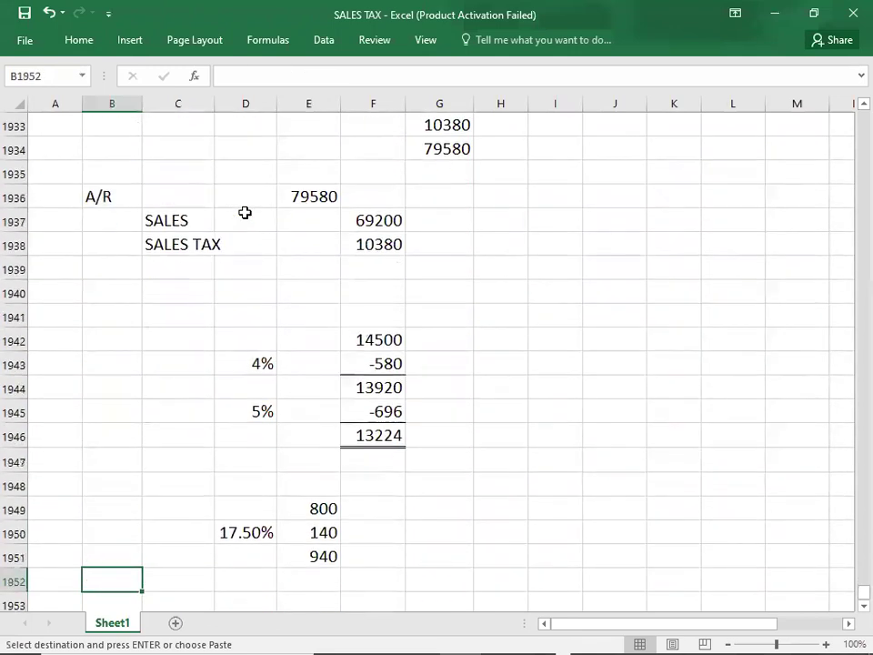
pyautogui.press('Down')
pyautogui.press('Down')
pyautogui.press('Up')
pyautogui.press('Up')
pyautogui.press('Up')
pyautogui.press('Up')
pyautogui.press('Up')
pyautogui.press('Up')
pyautogui.press('Up')
pyautogui.press('Up')
pyautogui.press('Up')
pyautogui.press('Up')
pyautogui.press('Up')
pyautogui.press('Up')
pyautogui.press('Up')
pyautogui.press('Up')
pyautogui.press('Up')
pyautogui.press('Up')
pyautogui.press('Up')
pyautogui.press('Up')
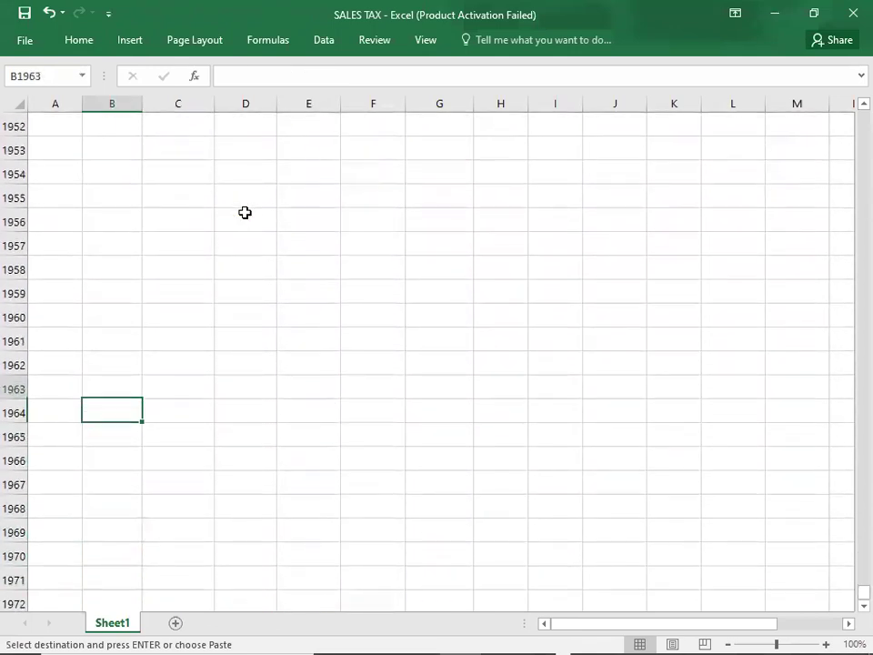
pyautogui.hotkey('ctrl', 'v')
# Clear the net, sales tax and gross amounts in cells E1954 to E1956 of the pasted example
pyautogui.press('Down')
pyautogui.press('Right')
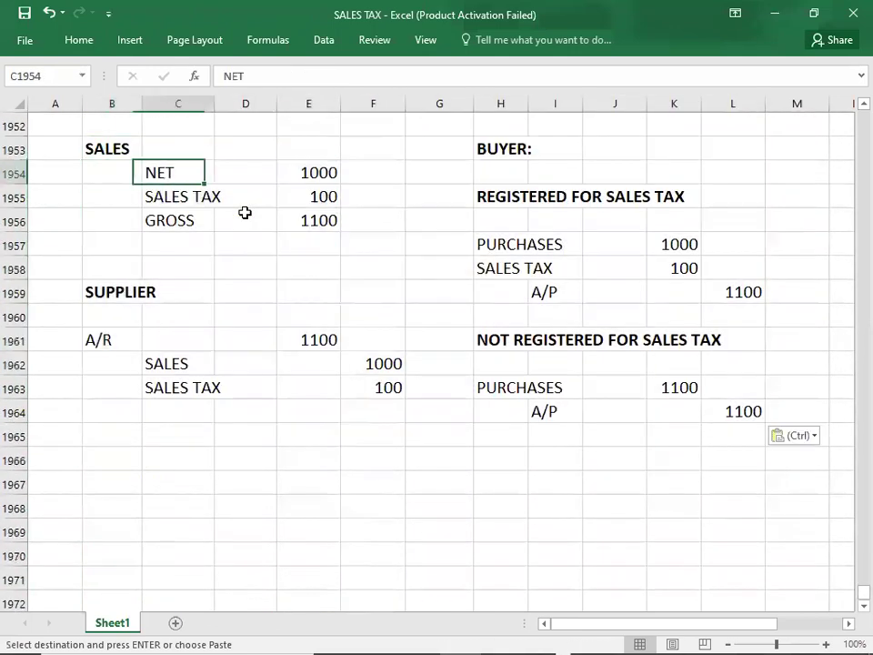
pyautogui.press('Right')
pyautogui.press('Right')
pyautogui.hotkey('shift', 'Down')
pyautogui.hotkey('shift', 'Down')
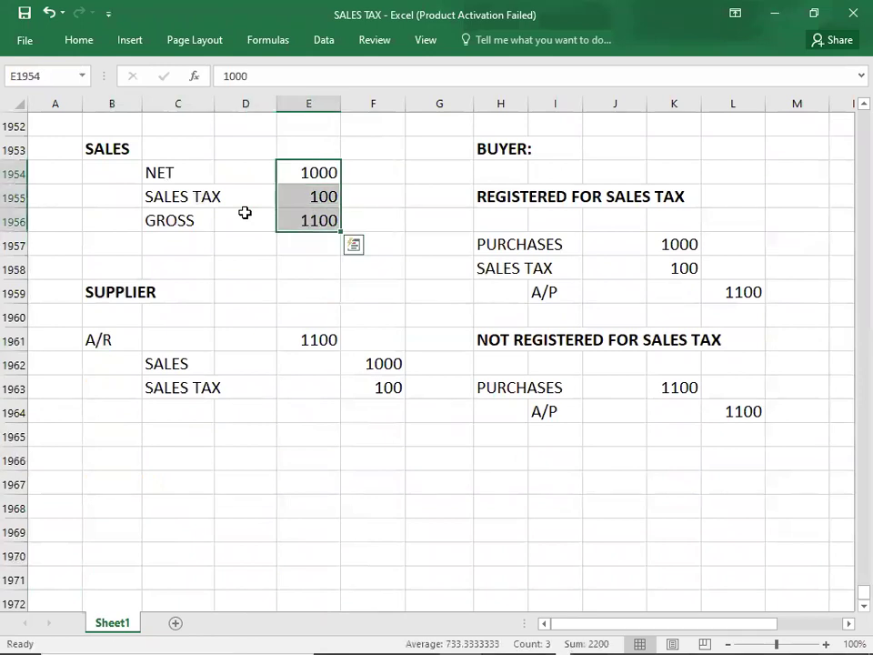
pyautogui.press('Delete')
# Clear the supplier's A/R, sales and sales tax journal entry in cells B1961 to F1963
pyautogui.press('Down')
pyautogui.press('Down')
pyautogui.press('Down')
pyautogui.press('Down')
pyautogui.press('Down')
pyautogui.press('Down')
pyautogui.press('Down')
pyautogui.press('Down')
pyautogui.press('Left')
pyautogui.press('Left')
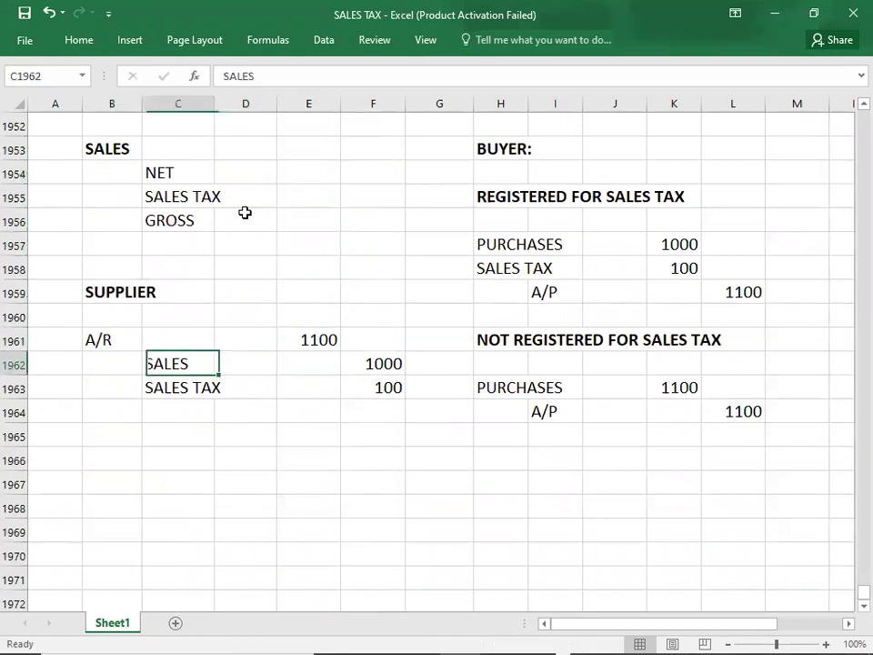
pyautogui.press('Up')
pyautogui.press('Left')
pyautogui.hotkey('shift', 'Right')
pyautogui.hotkey('shift', 'Right')
pyautogui.hotkey('shift', 'Right')
pyautogui.hotkey('shift', 'Right')
pyautogui.hotkey('shift', 'Down')
pyautogui.hotkey('shift', 'Down')
pyautogui.press('Delete')
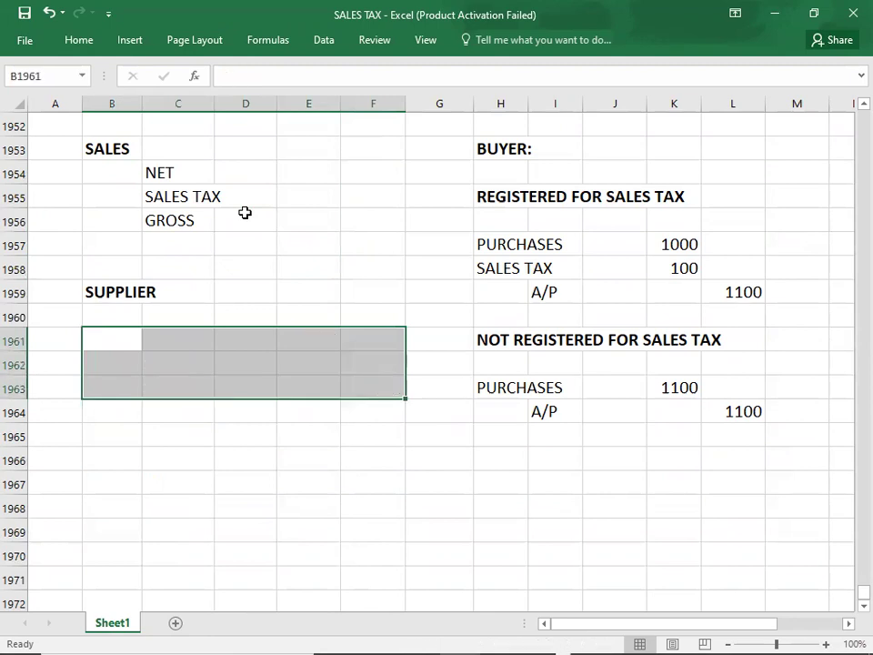
# Clear the buyer's journal entry under REGISTERED FOR SALES TAX, cells H1957 to L1960
pyautogui.press('Right')
pyautogui.press('Right')
pyautogui.press('Right')
pyautogui.press('Right')
pyautogui.press('Up')
pyautogui.press('Up')
pyautogui.press('Right')
pyautogui.press('Right')
pyautogui.press('Right')
pyautogui.press('Up')
pyautogui.press('Up')
pyautogui.press('Left')
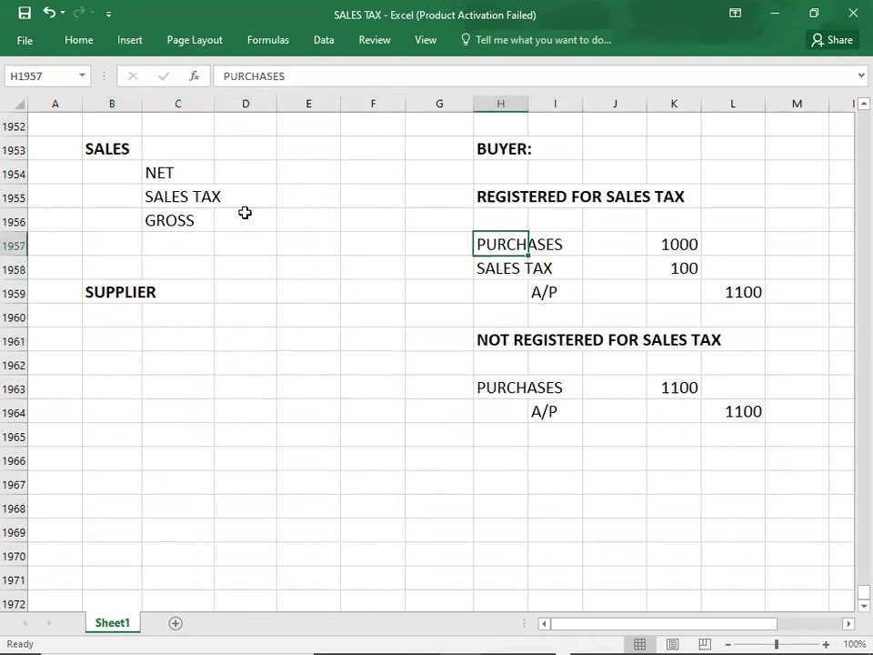
pyautogui.hotkey('shift', 'Down')
pyautogui.hotkey('shift', 'Down')
pyautogui.hotkey('shift', 'Down')
pyautogui.hotkey('shift', 'Right')
pyautogui.hotkey('shift', 'Right')
pyautogui.hotkey('shift', 'Right')
pyautogui.hotkey('shift', 'Right')
pyautogui.press('Delete')
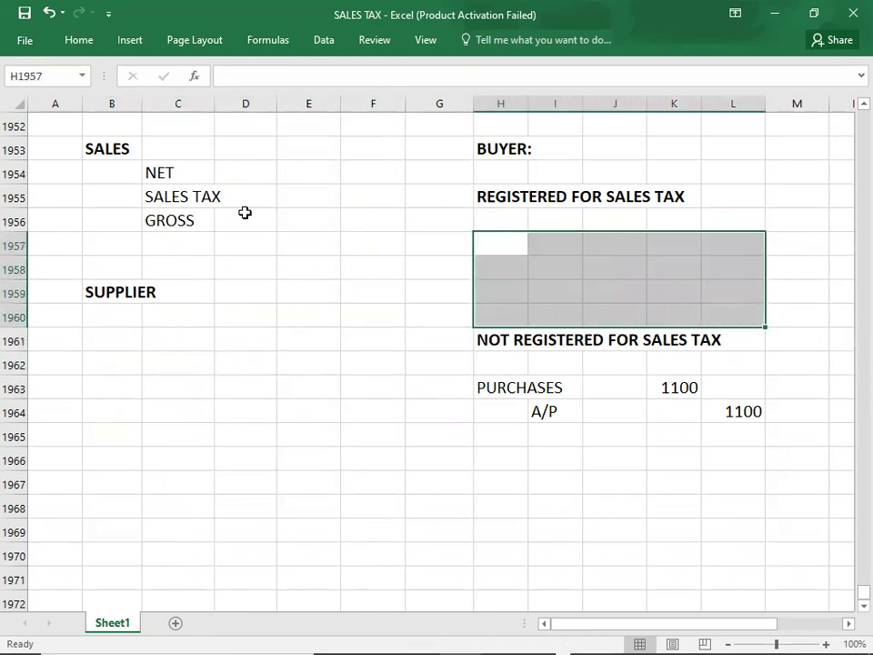
# Clear the buyer's purchases and A/P journal entry under NOT REGISTERED FOR SALES TAX, cells H1963 to L1964
pyautogui.press('Down')
pyautogui.press('Down')
pyautogui.press('Down')
pyautogui.press('Down')
pyautogui.press('Down')
pyautogui.press('Down')
pyautogui.hotkey('shift', 'Right')
pyautogui.hotkey('shift', 'Right')
pyautogui.hotkey('shift', 'Right')
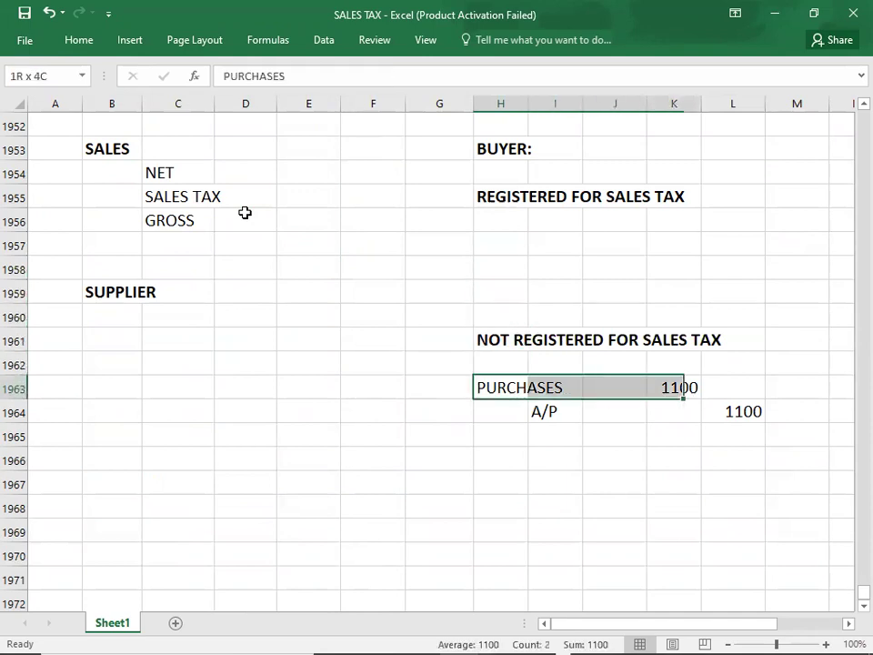
pyautogui.hotkey('shift', 'Right')
pyautogui.hotkey('shift', 'Down')
pyautogui.press('Delete')
# Enter question 158's list price of 2000 as the net amount in cell E1954, checking the question in the PDF
pyautogui.press('Left')
pyautogui.press('Up')
pyautogui.press('Up')
pyautogui.press('Up')
pyautogui.press('Up')
pyautogui.press('Up')
pyautogui.press('Up')
pyautogui.press('Up')
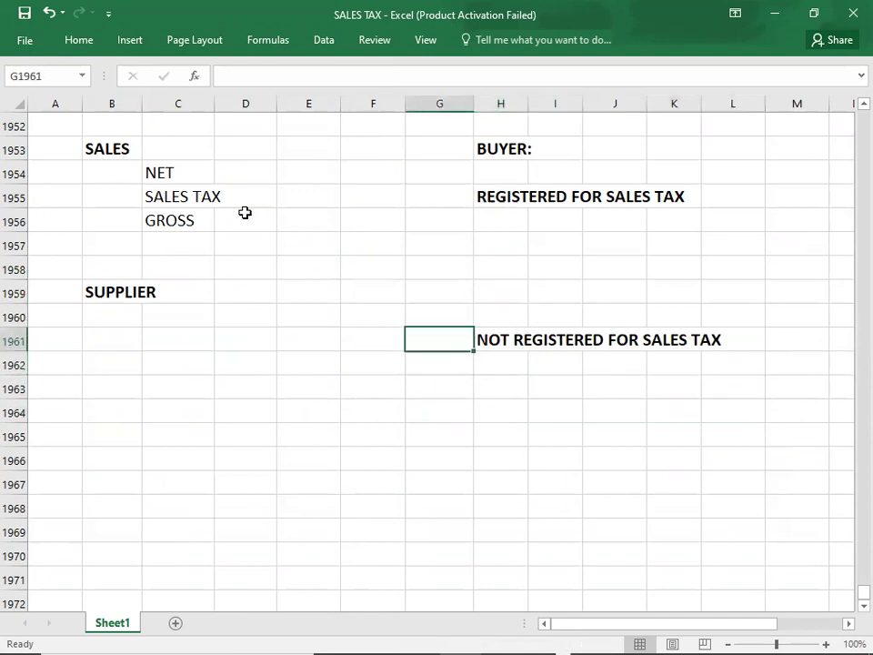
pyautogui.press('Up')
pyautogui.press('Left')
pyautogui.press('Up')
pyautogui.press('Left')
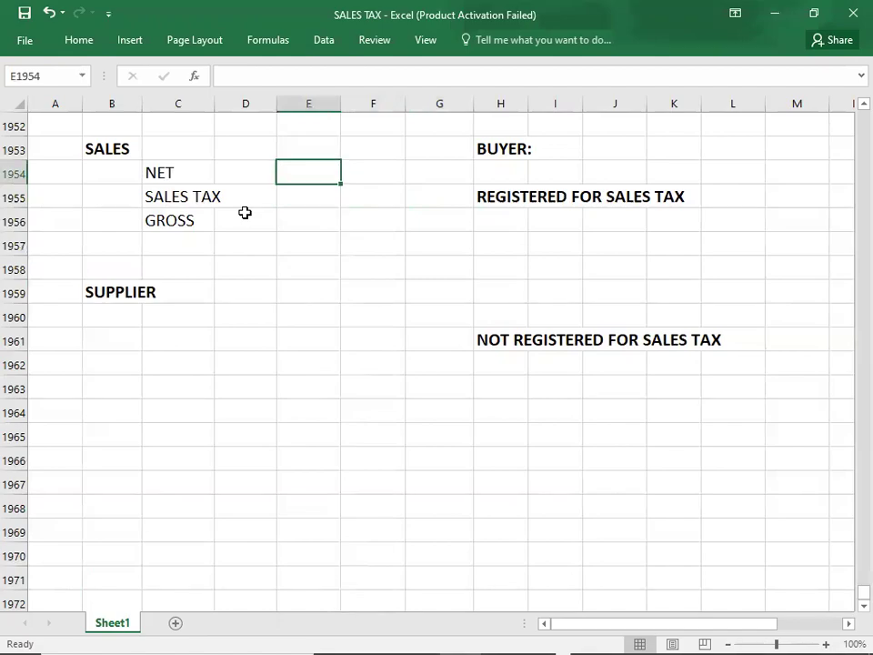
pyautogui.hotkey('alt', 'Tab')
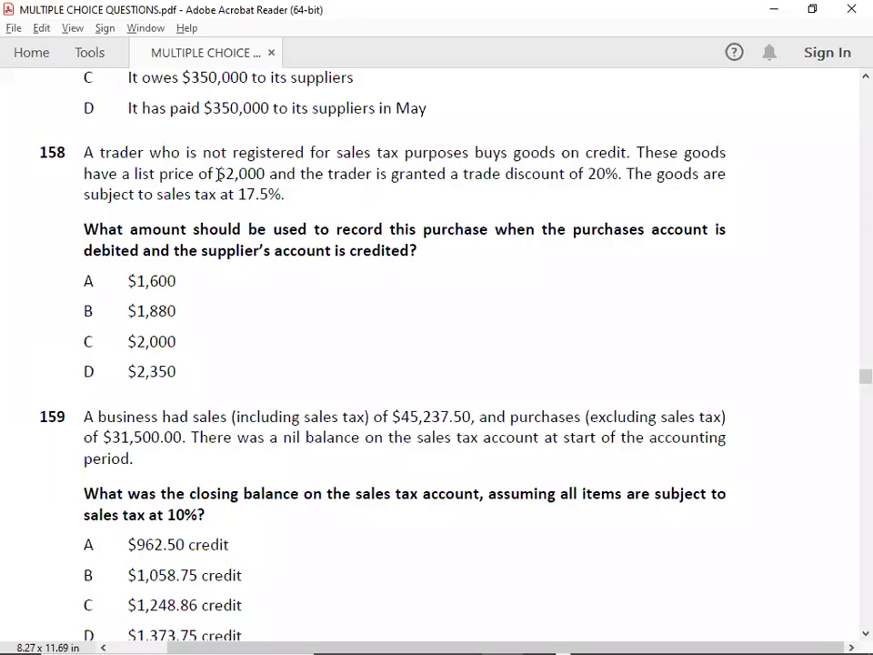
pyautogui.hotkey('alt', 'Tab')
pyautogui.write('2000')
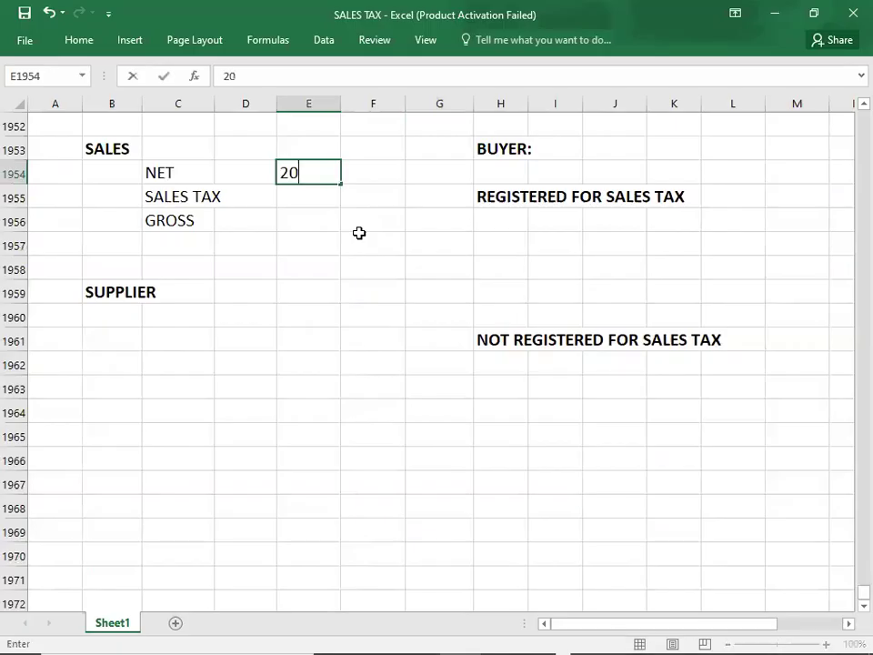
pyautogui.press('Return')
pyautogui.hotkey('alt', 'Tab')
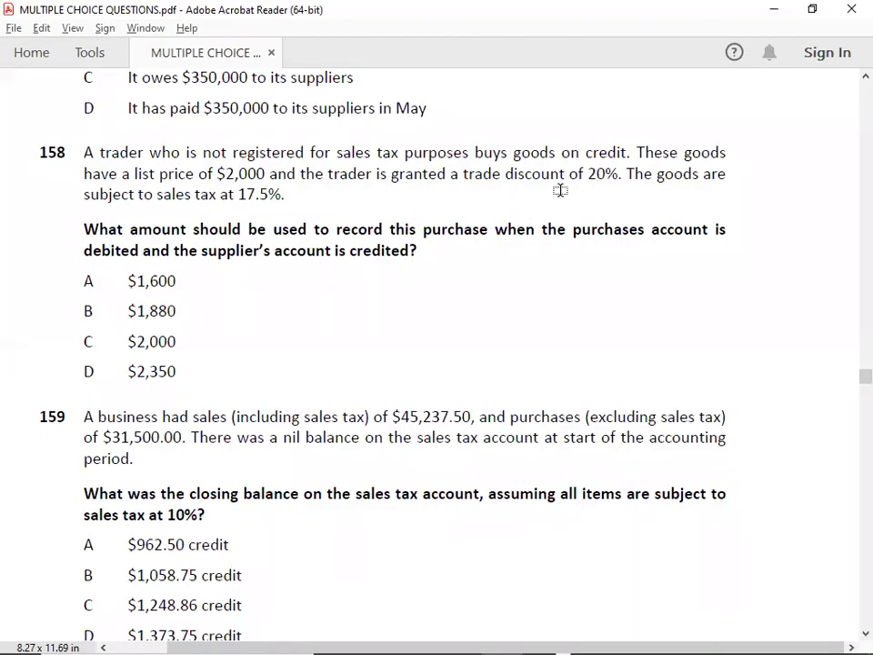
pyautogui.hotkey('alt', 'Tab')
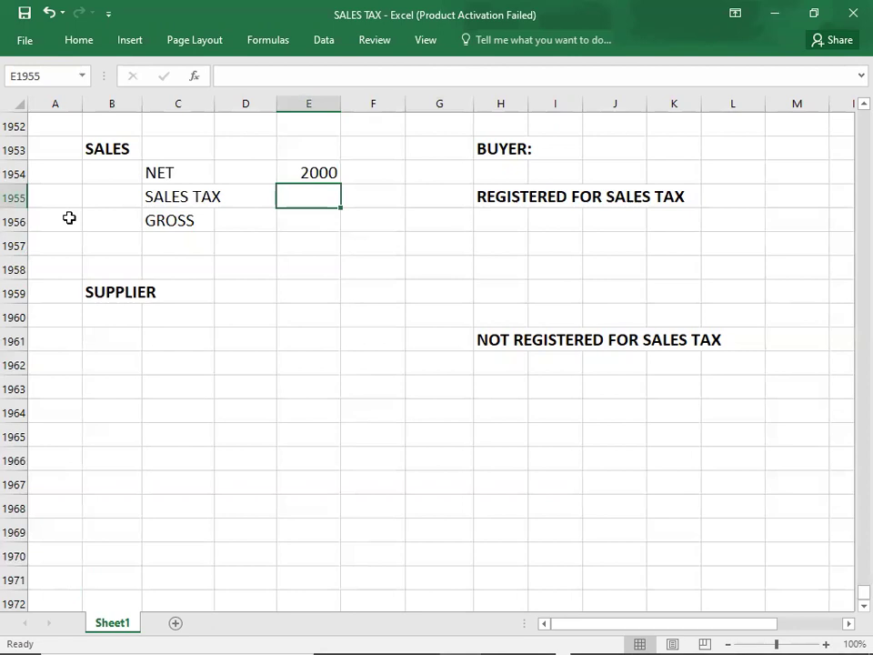
# Try to insert an entire row above the GROSS line at row 1956
pyautogui.click(69, 218)
pyautogui.rightClick(70, 225)
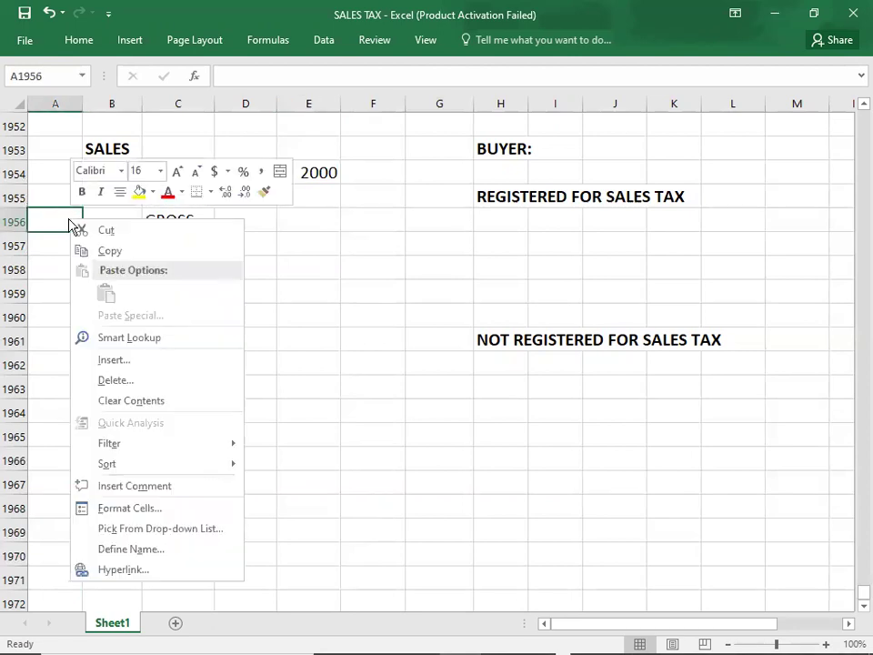
pyautogui.click(103, 364)
pyautogui.click(78, 359)
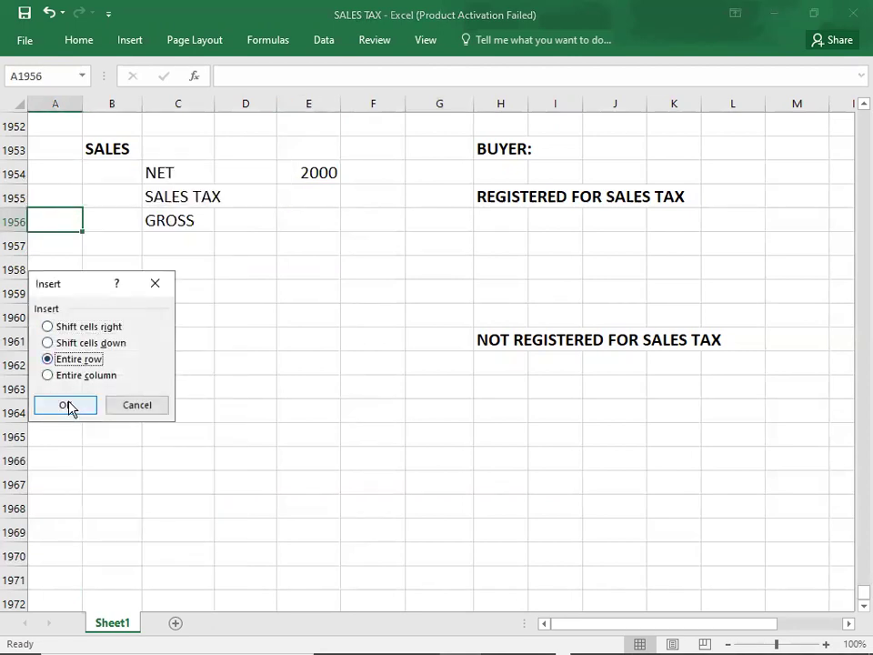
pyautogui.click(70, 406)
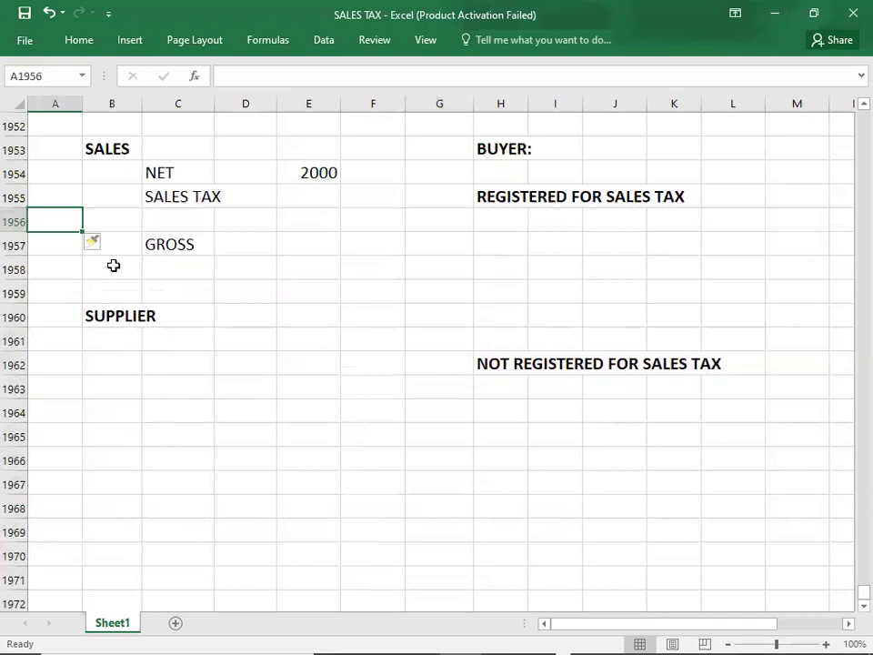
pyautogui.hotkey('ctrl', 'z')
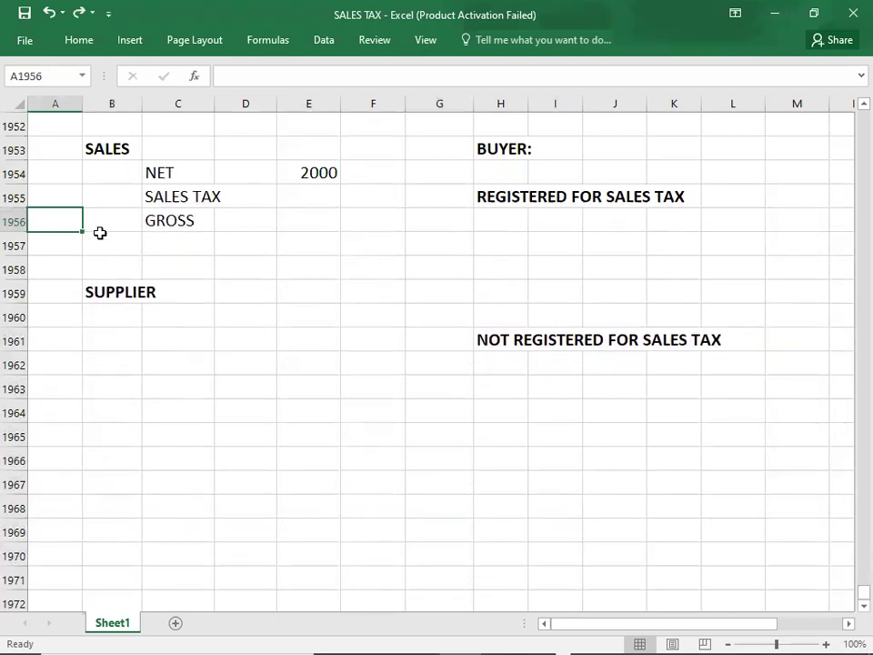
# Insert an entire row between the NET and SALES TAX lines, at row 1955
pyautogui.click(62, 192)
pyautogui.rightClick(62, 192)
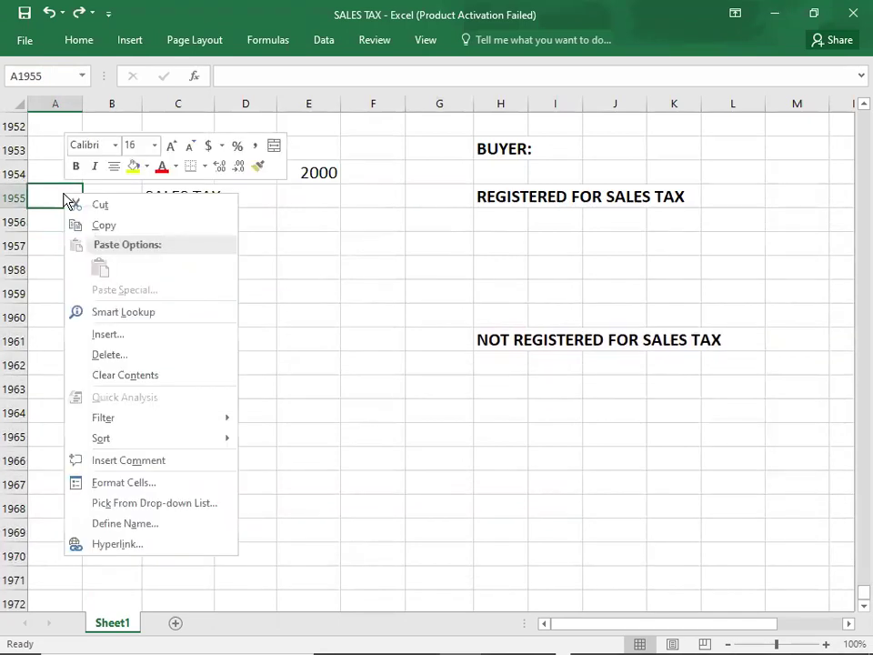
pyautogui.click(103, 343)
pyautogui.click(83, 338)
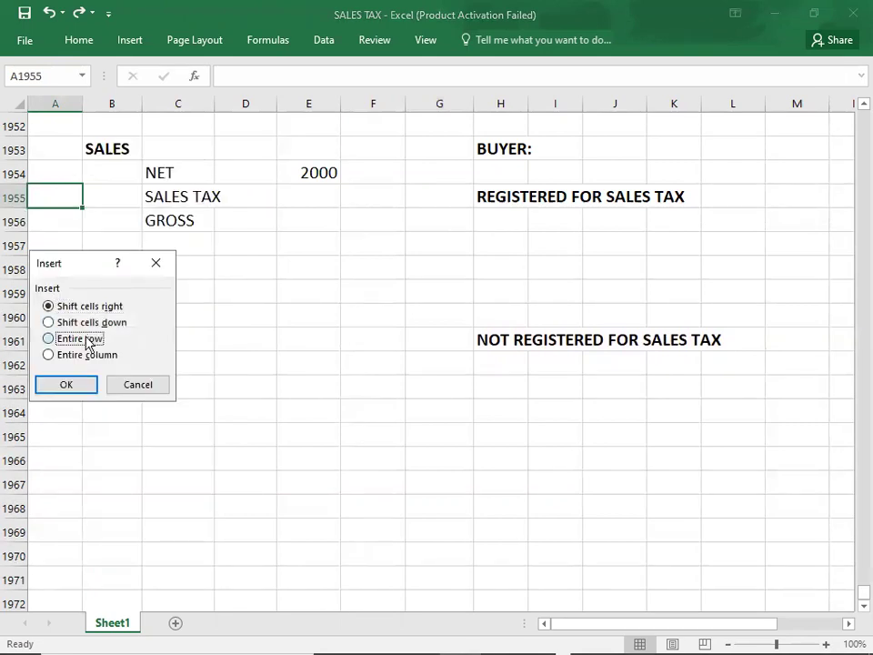
pyautogui.click(75, 342)
pyautogui.click(72, 385)
# Label C1955 as TRADE DISC. 20% and enter -400 as its amount in E1955
pyautogui.click(155, 193)
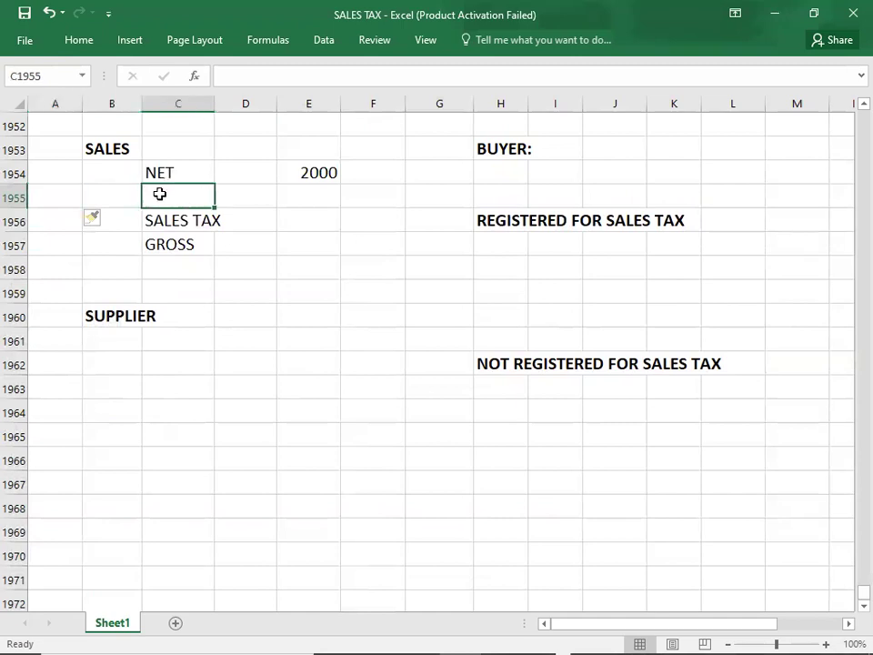
pyautogui.write('TR')
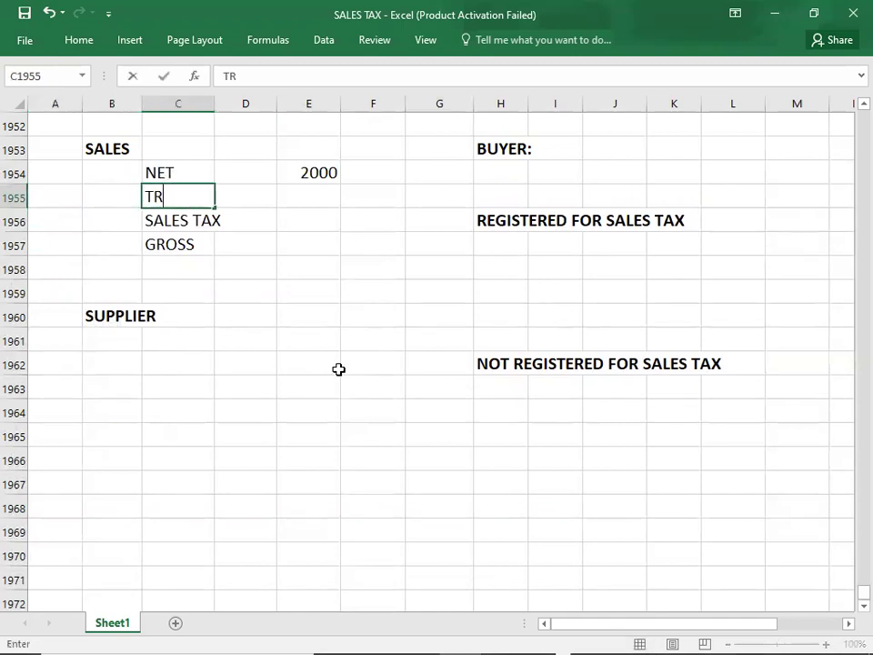
pyautogui.write('ADE DISC')
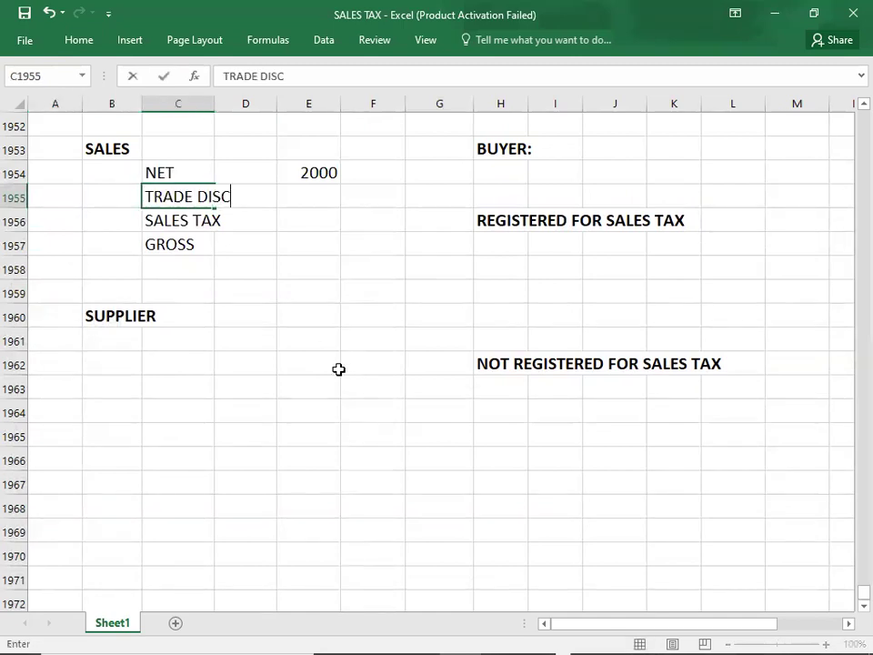
pyautogui.write('. 20$')
pyautogui.press('BackSpace')
pyautogui.write('%')
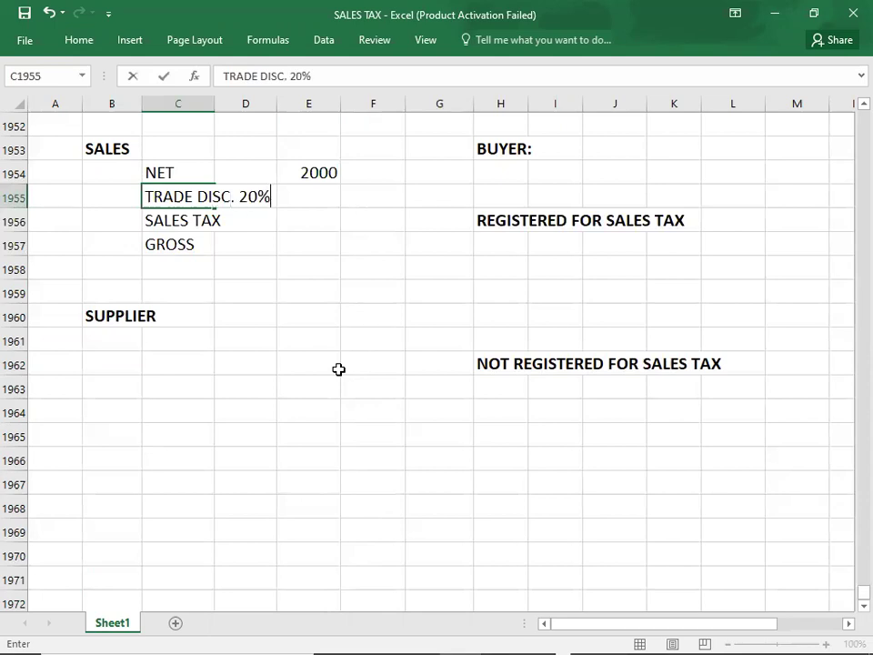
pyautogui.press('Tab')
pyautogui.press('Tab')
pyautogui.write('-')
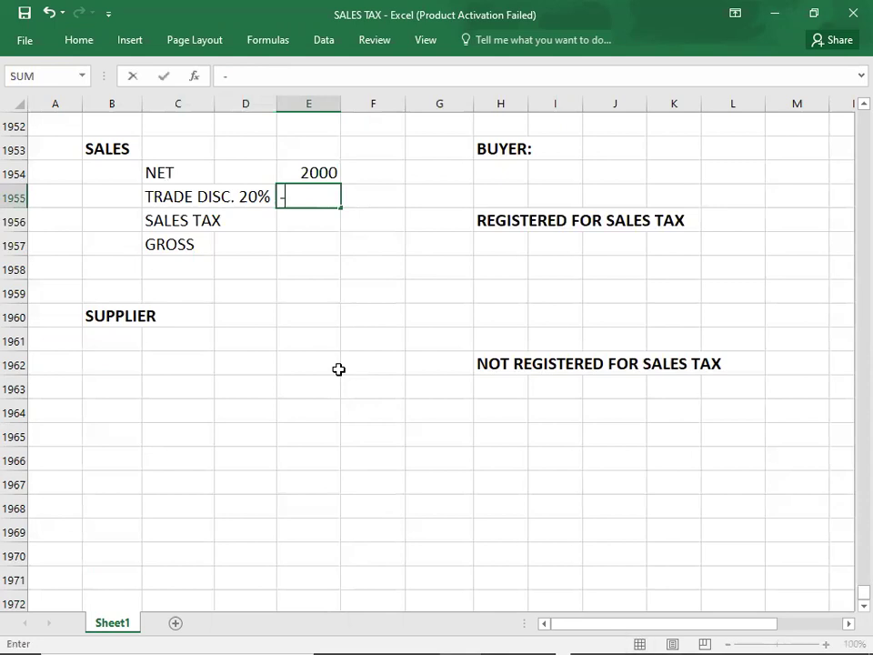
pyautogui.write('400')
pyautogui.hotkey('ctrl', 'Return')
# Insert an entire row between the trade discount and SALES TAX lines, at row 1956
pyautogui.press('Down')
pyautogui.press('Left')
pyautogui.press('Left')
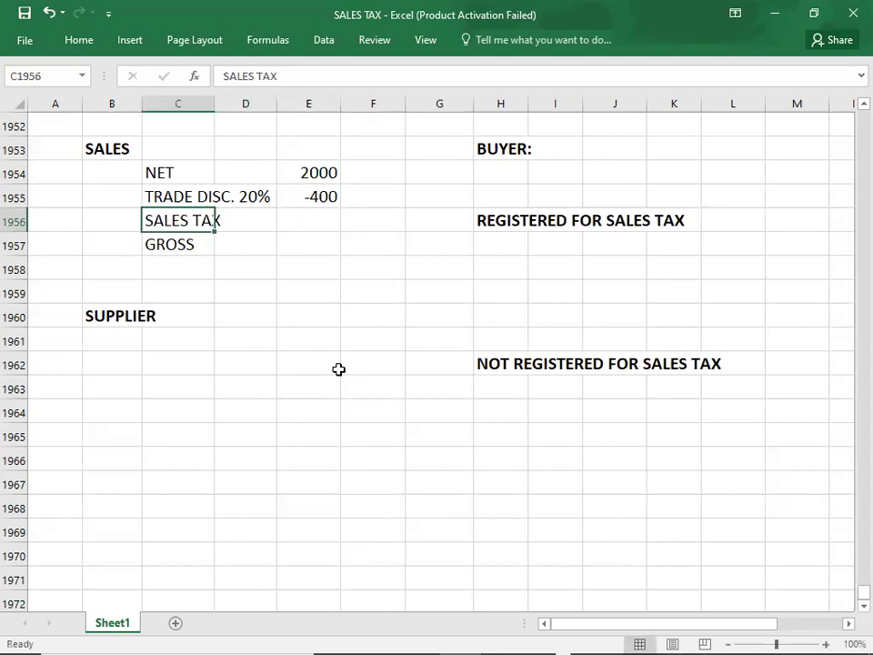
pyautogui.click(103, 222)
pyautogui.rightClick(104, 224)
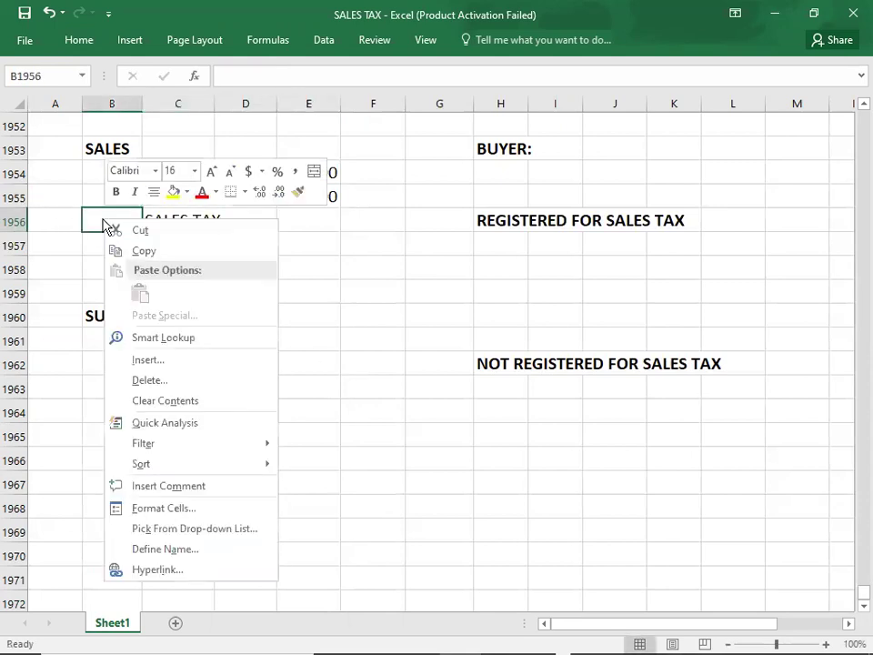
pyautogui.click(134, 359)
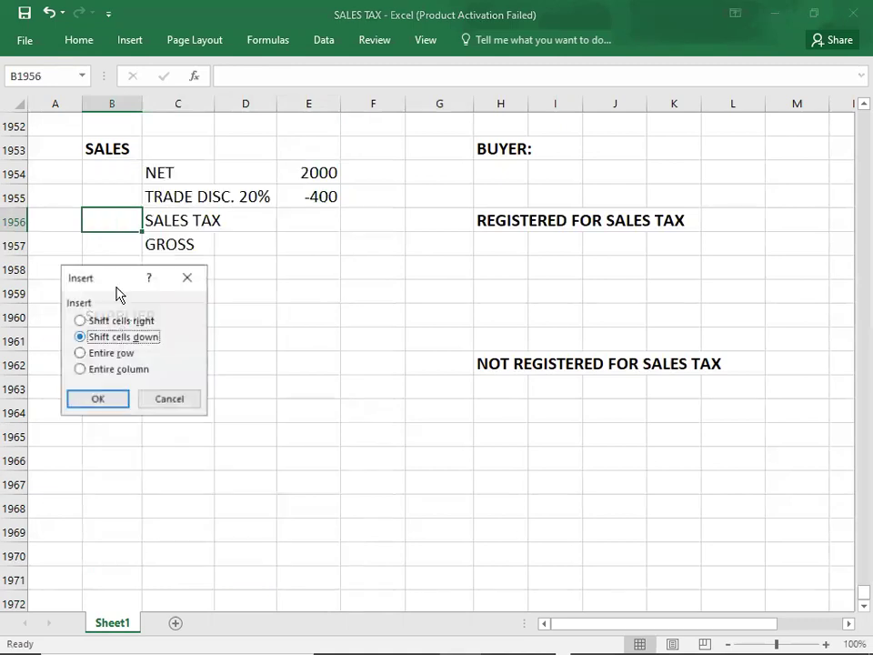
pyautogui.click(100, 355)
pyautogui.click(97, 400)
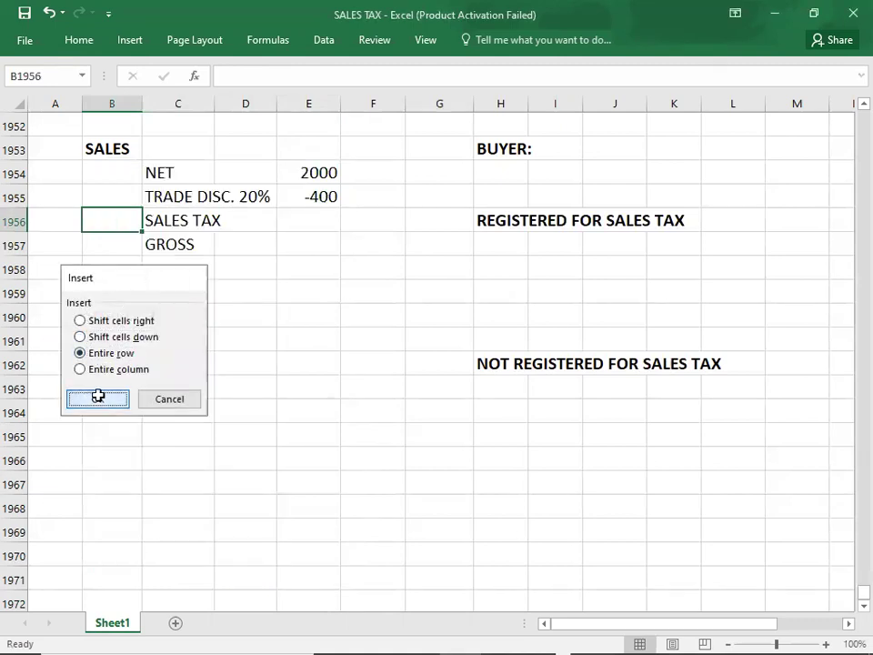
# Enter 1600 as the discounted subtotal in E1956 and give the cell a top border
pyautogui.click(302, 219)
pyautogui.write('1600')
pyautogui.press('Return')
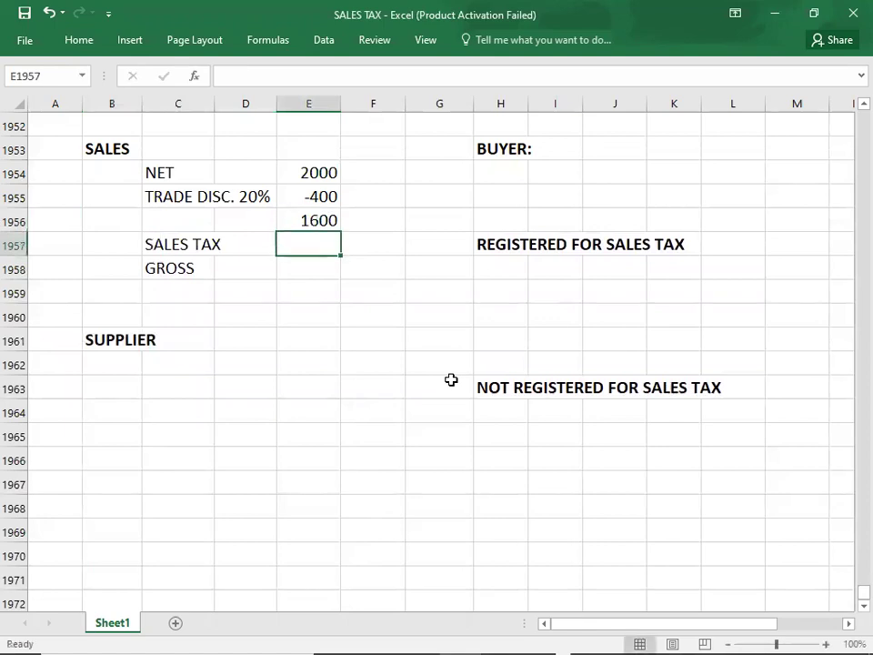
pyautogui.click(308, 219)
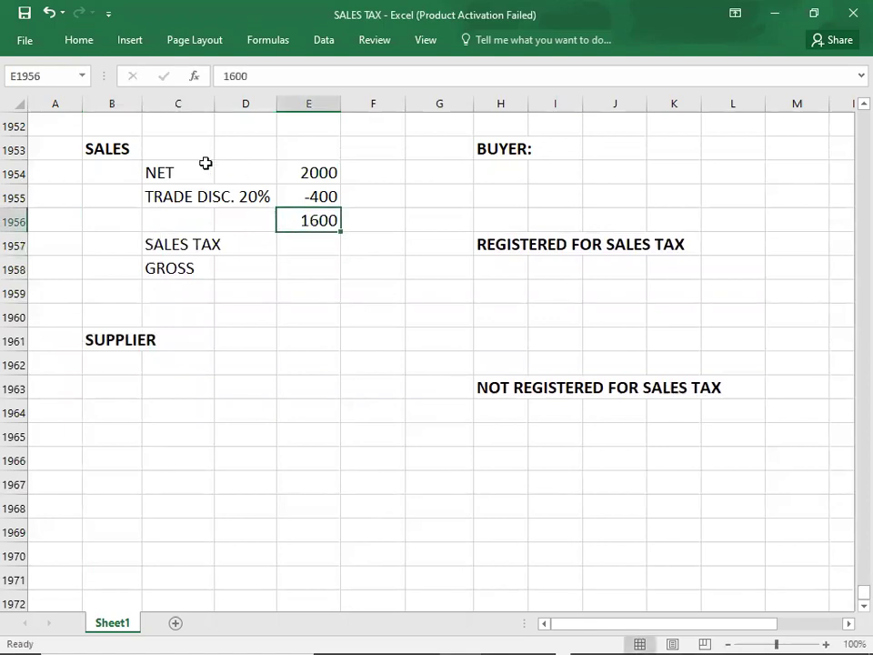
pyautogui.click(85, 47)
pyautogui.click(174, 96)
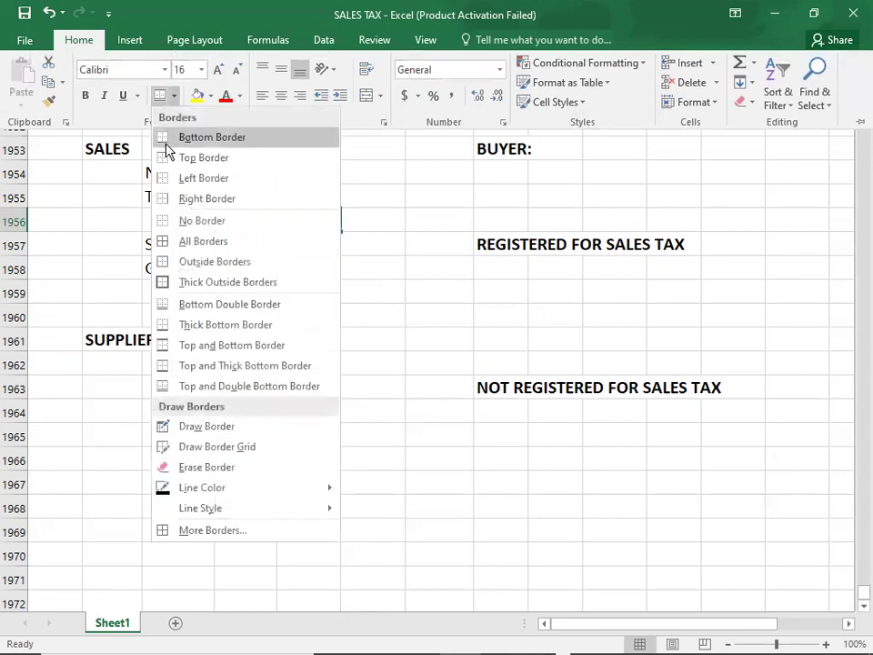
pyautogui.click(164, 158)
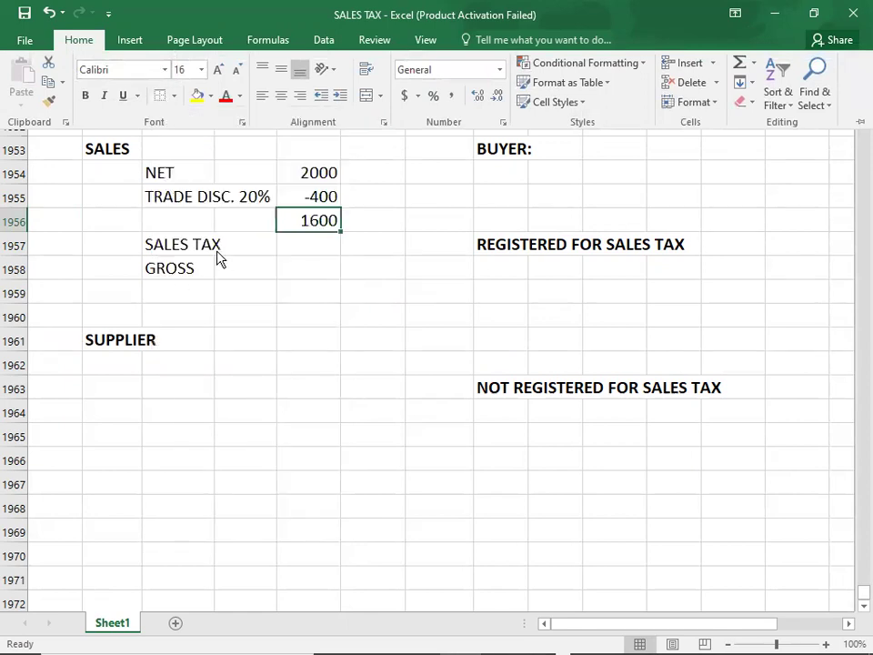
# Extend the SALES TAX label in C1957 to SALES TAX 17.5% and enter 280 as its amount in E1957
pyautogui.click(152, 248)
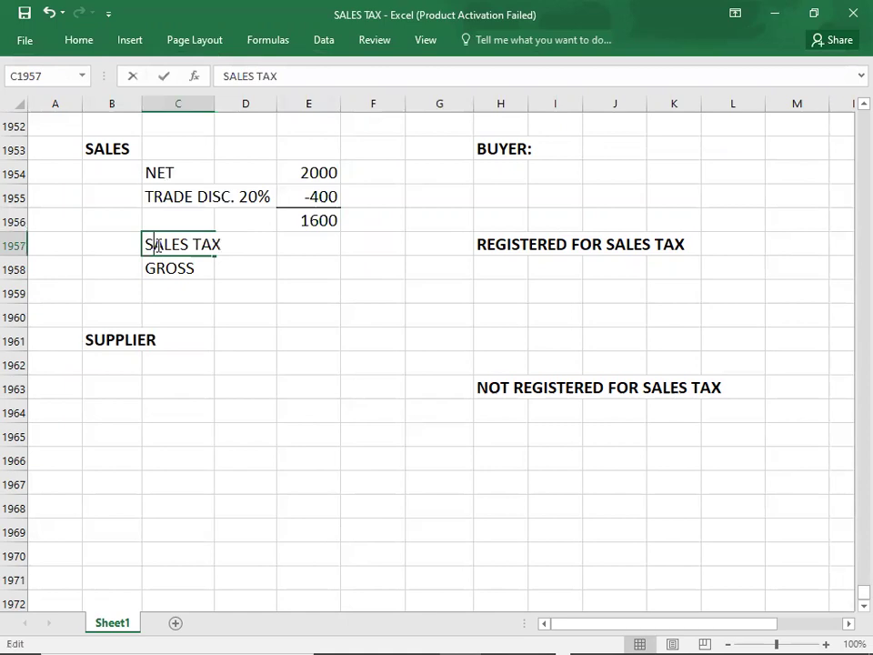
pyautogui.doubleClick(226, 245)
pyautogui.write('1')
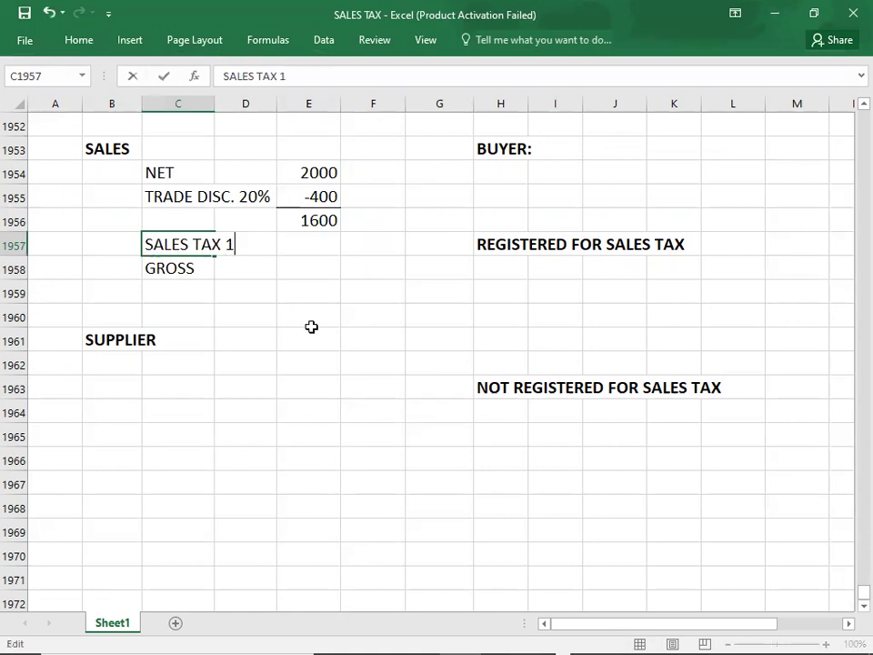
pyautogui.write('7.5%')
pyautogui.press('Tab')
pyautogui.press('Tab')
pyautogui.write('280')
pyautogui.press('Return')
# Enter 1880 as the gross amount in E1958 and apply a top and double bottom border to it
pyautogui.press('Tab')
pyautogui.press('Tab')
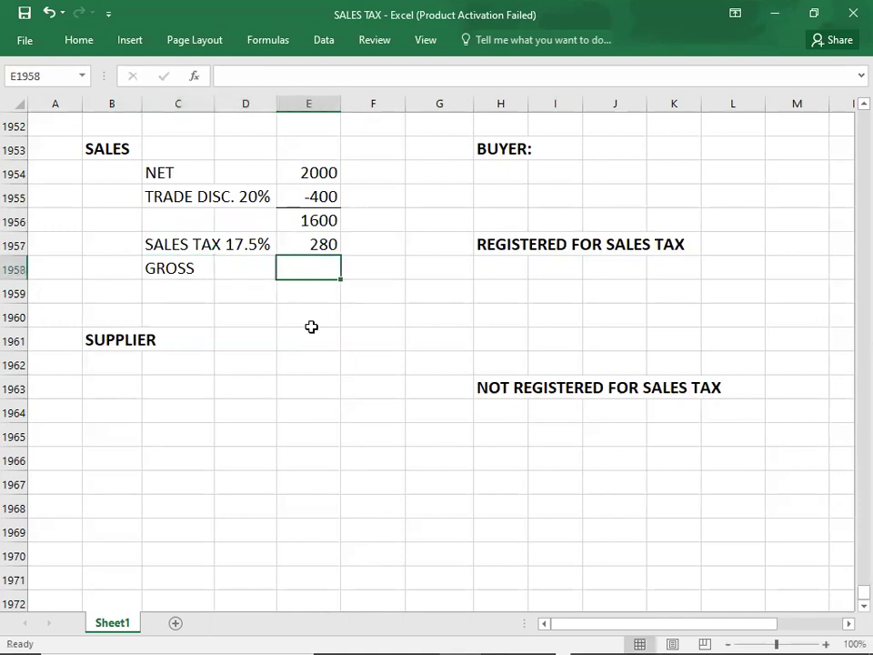
pyautogui.write('1880')
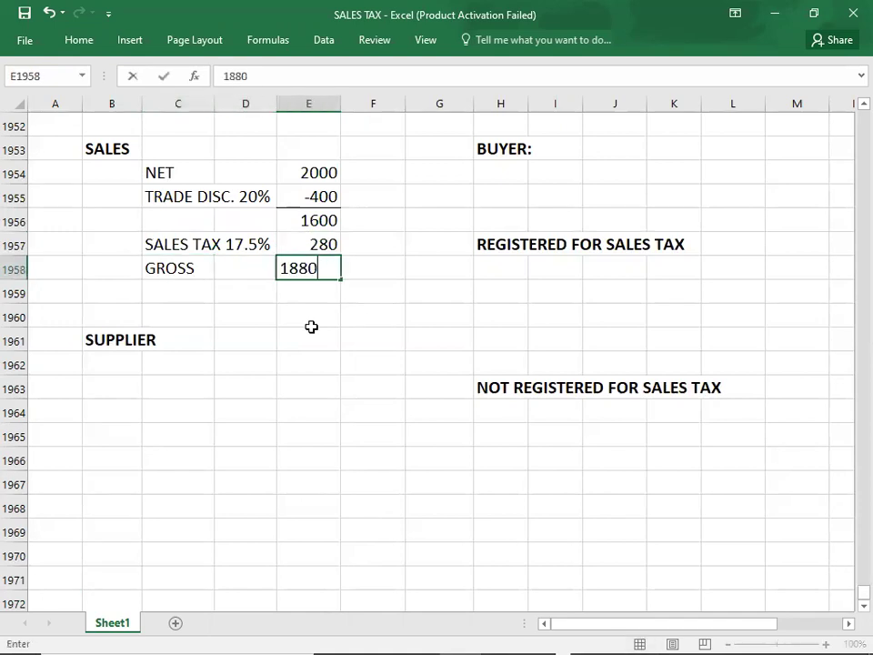
pyautogui.hotkey('ctrl', 'Return')
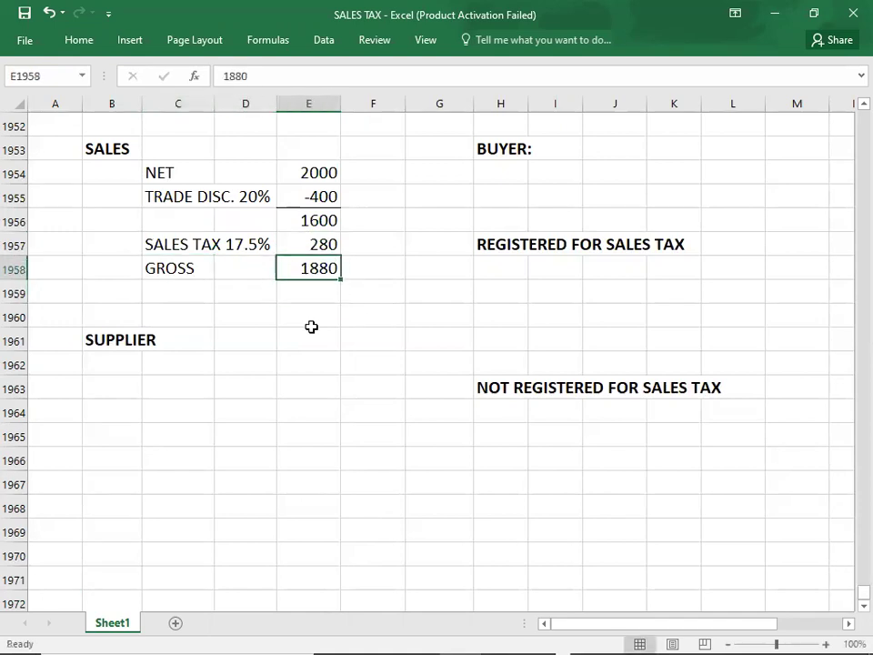
pyautogui.click(70, 41)
pyautogui.click(173, 95)
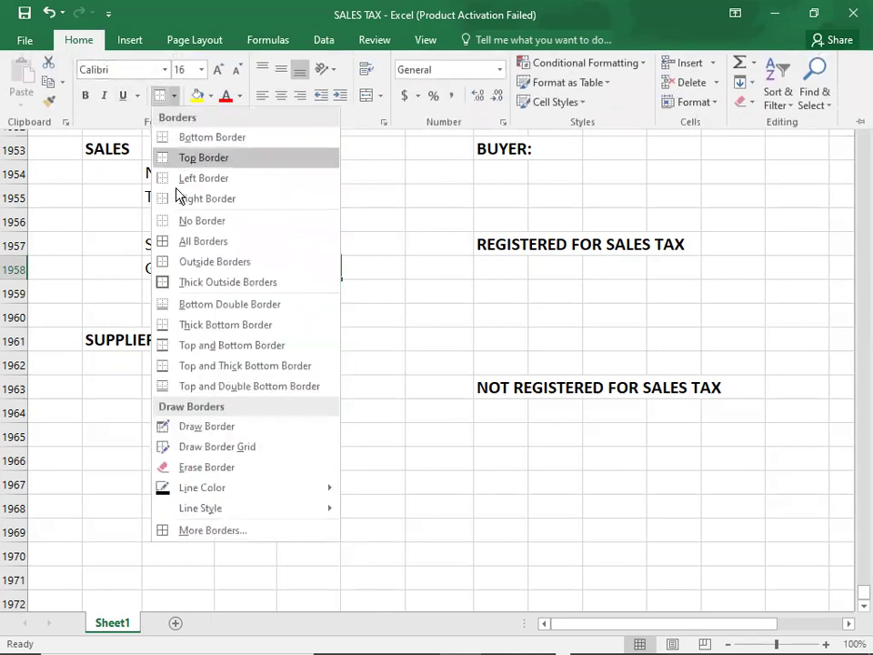
pyautogui.click(177, 386)
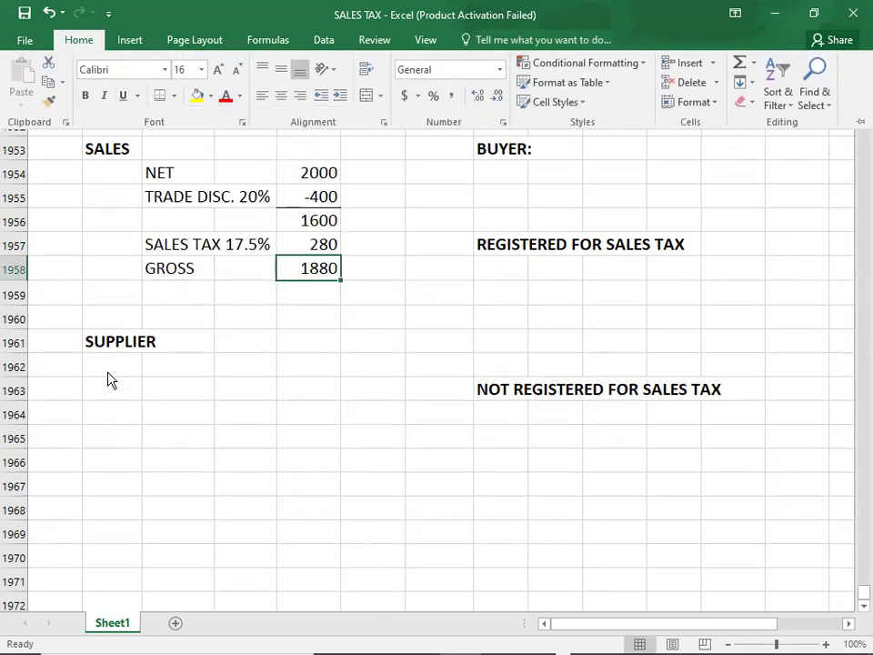
# Enter the supplier's journal entry labels: A/R in B1963, SALES in C1964 and SALES TAX in C1965
pyautogui.click(111, 397)
pyautogui.click(111, 389)
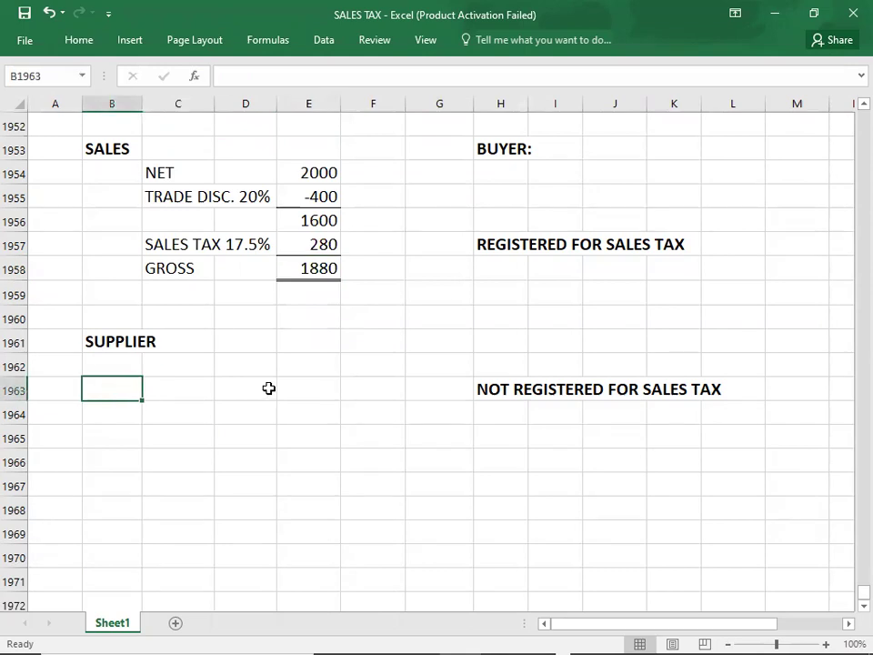
pyautogui.write('A/R')
pyautogui.press('Return')
pyautogui.press('Right')
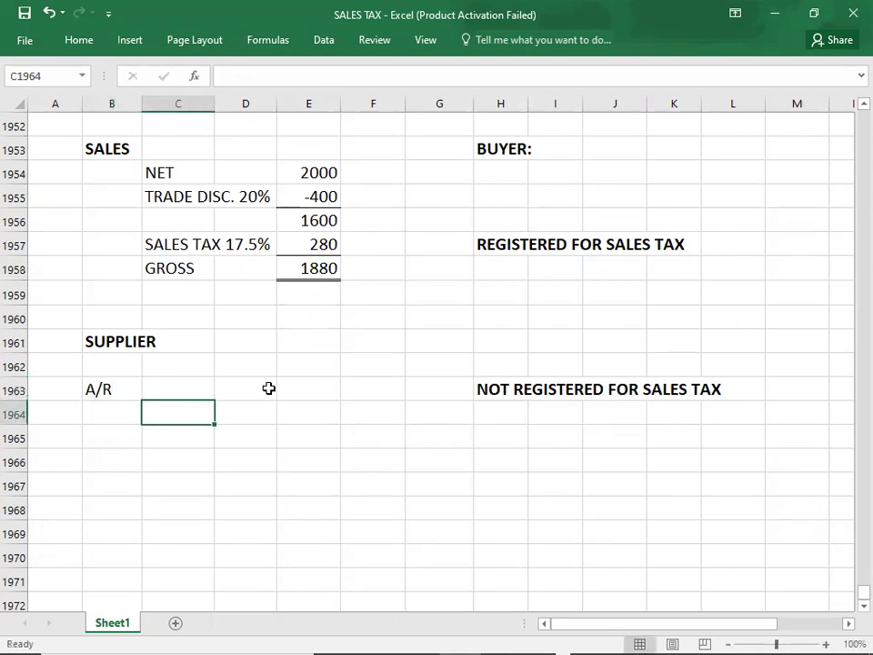
pyautogui.write('SALES')
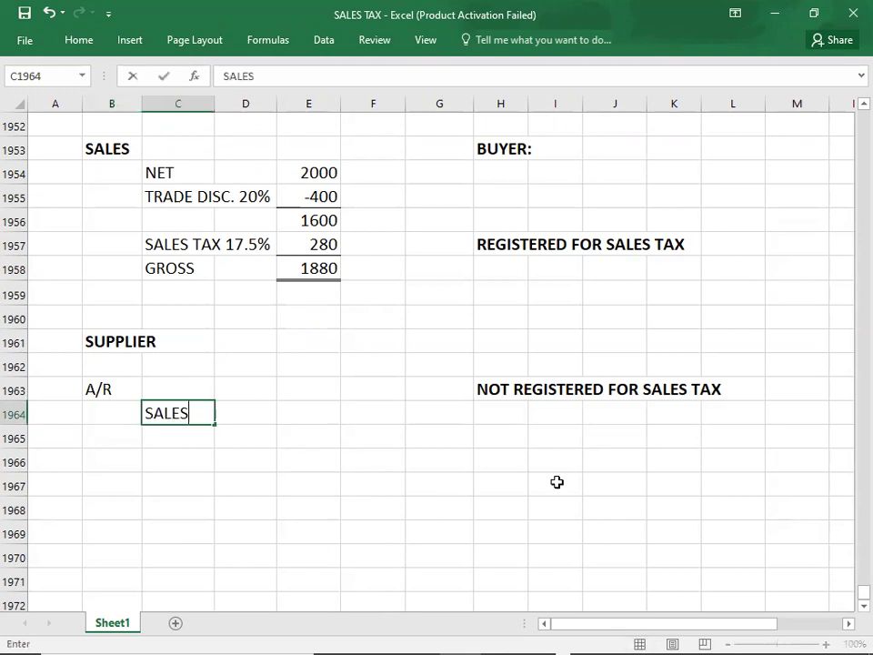
pyautogui.press('Return')
pyautogui.write('SALES ')
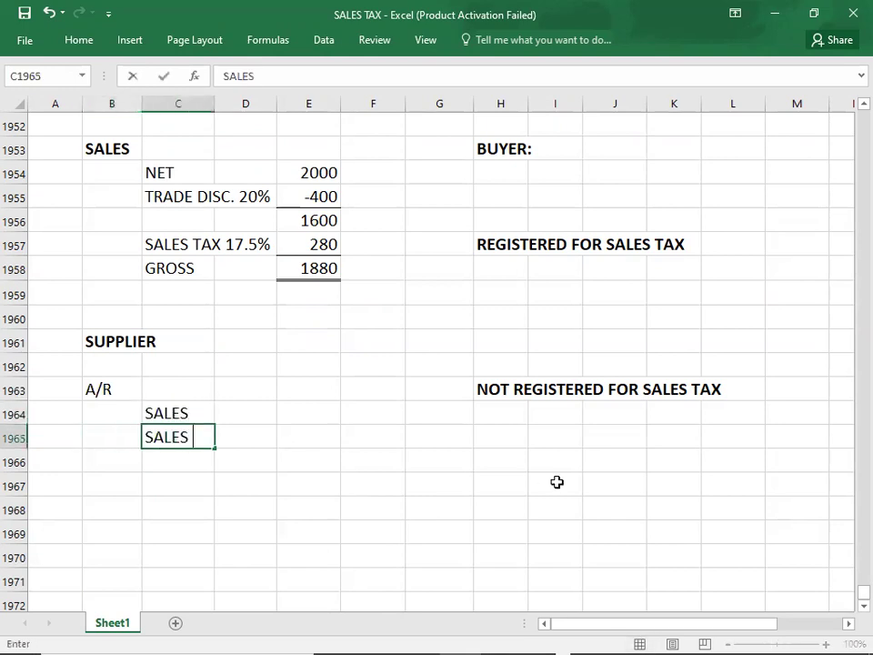
pyautogui.write('TAX')
pyautogui.press('Up')
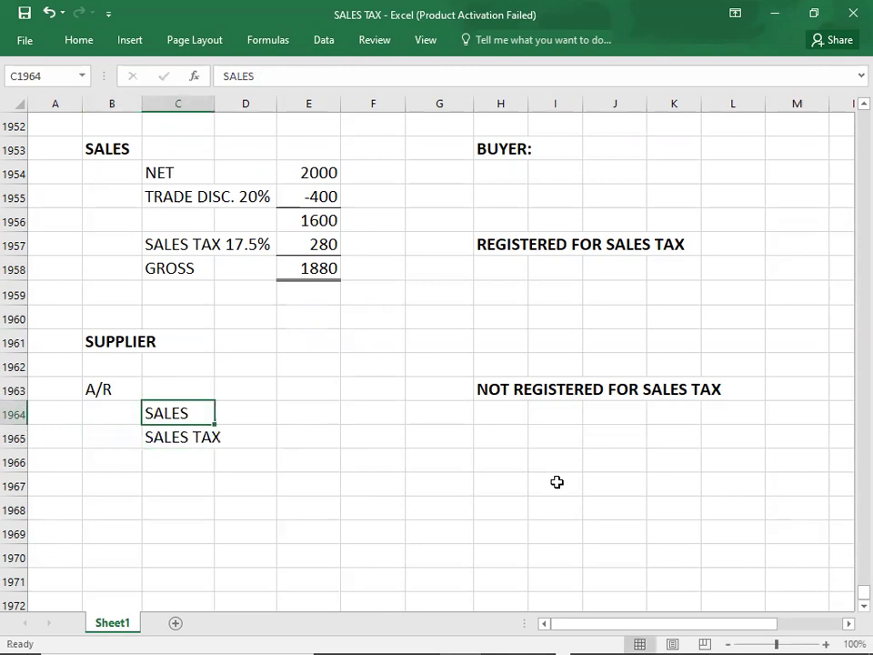
# Enter 1880 in E1963 as the debit amount for the supplier's A/R line
pyautogui.press('Up')
pyautogui.press('Right')
pyautogui.press('Right')
pyautogui.write('1880')
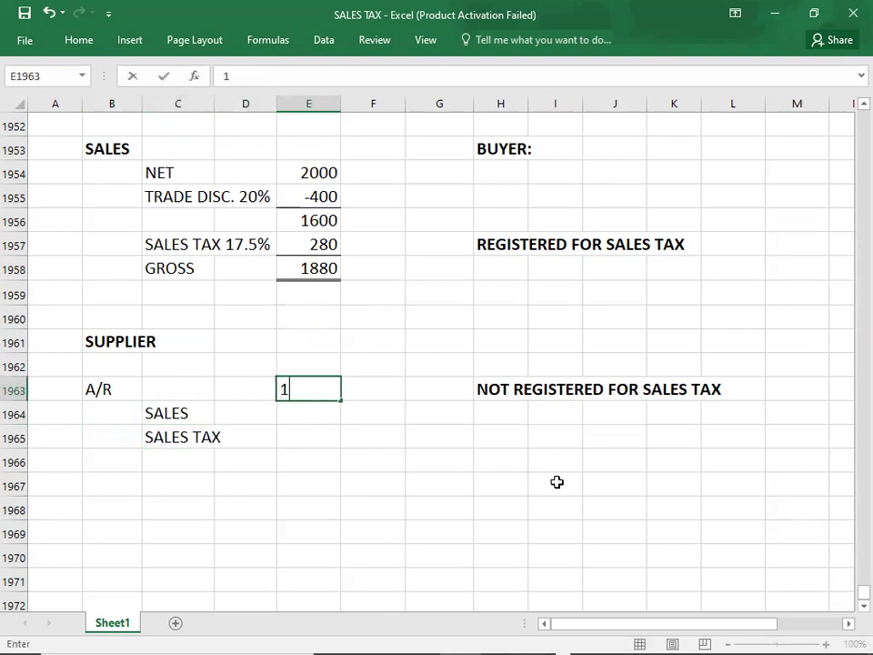
pyautogui.press('Return')
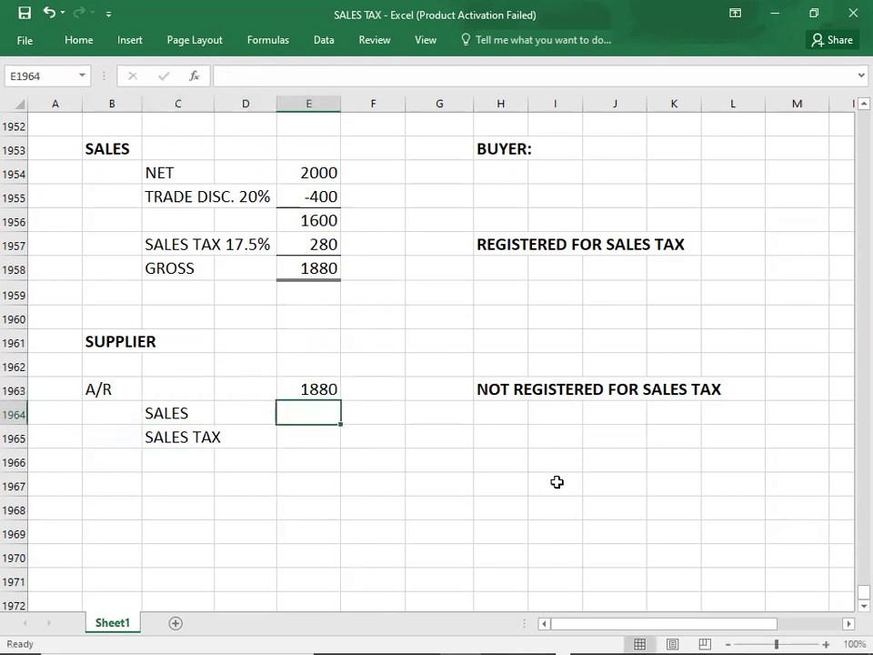
# Enter the supplier's credit amounts: 1600 for SALES in F1964 and 280 for SALES TAX in F1965
pyautogui.press('Right')
pyautogui.write('1600')
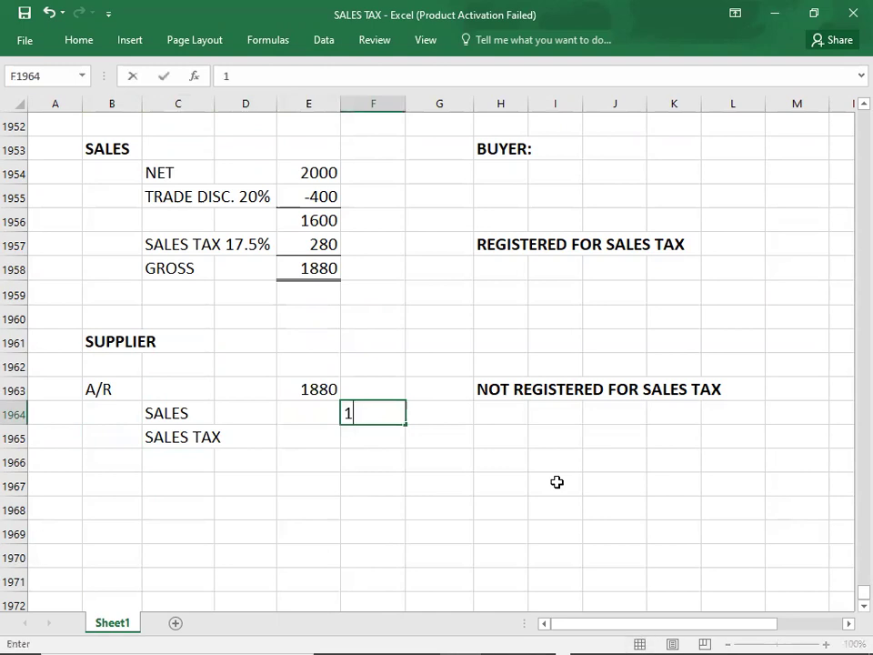
pyautogui.press('Return')
pyautogui.press('Left')
pyautogui.press('Right')
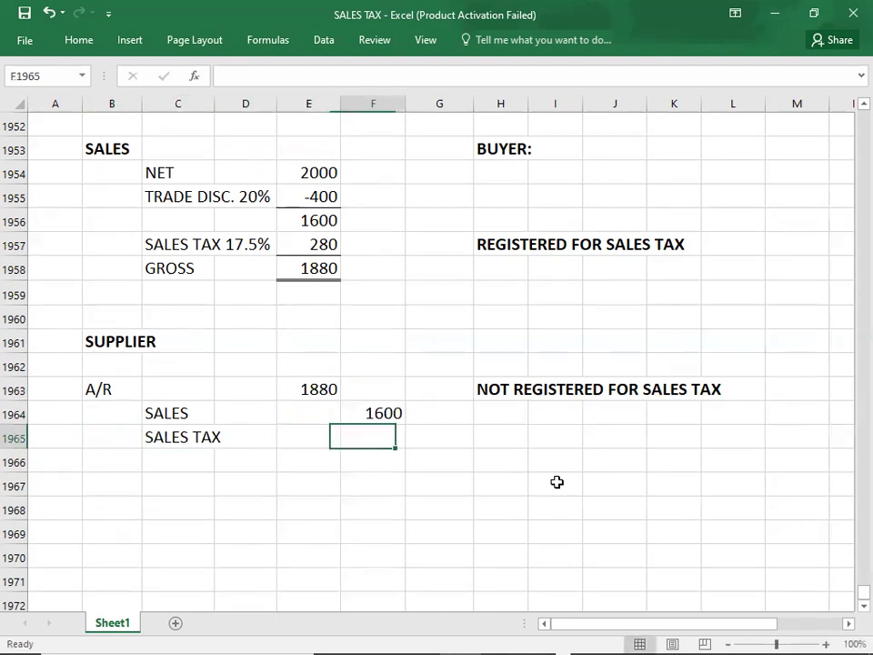
pyautogui.write('280')
pyautogui.press('Return')
pyautogui.press('Left')
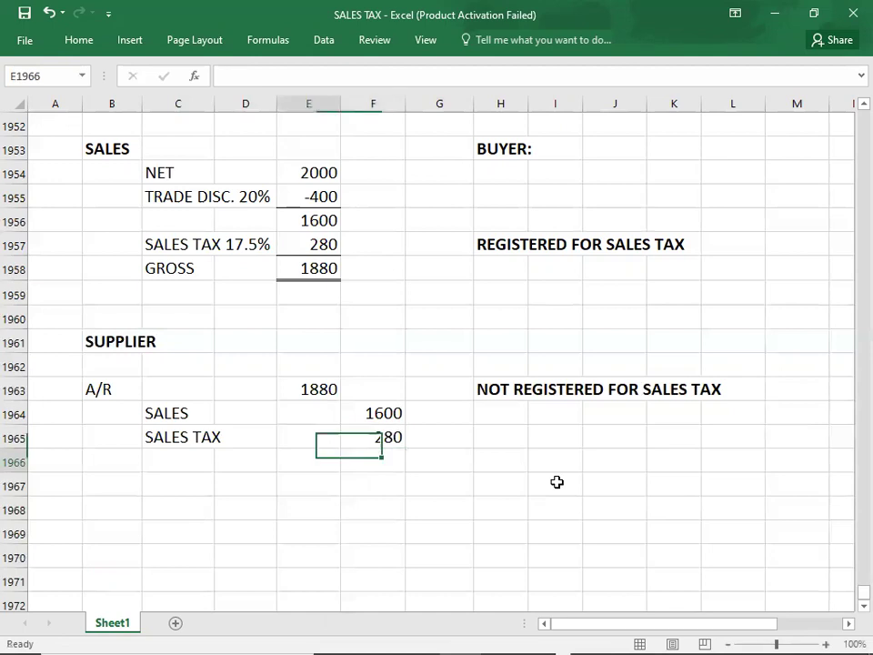
pyautogui.press('Down')
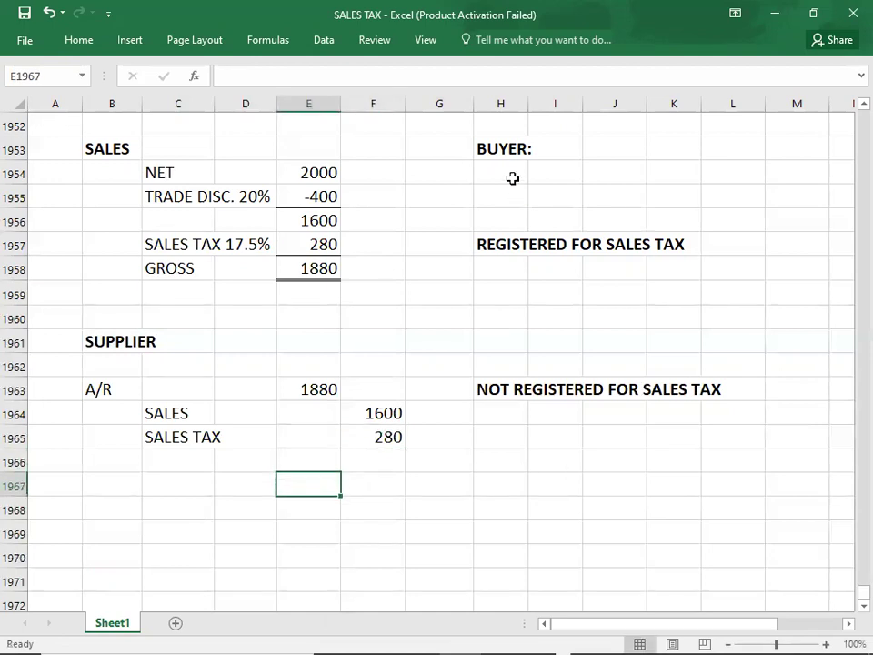
# Move the REGISTERED FOR SALES TAX heading from H1957 to H1954, directly below BUYER
pyautogui.click(501, 245)
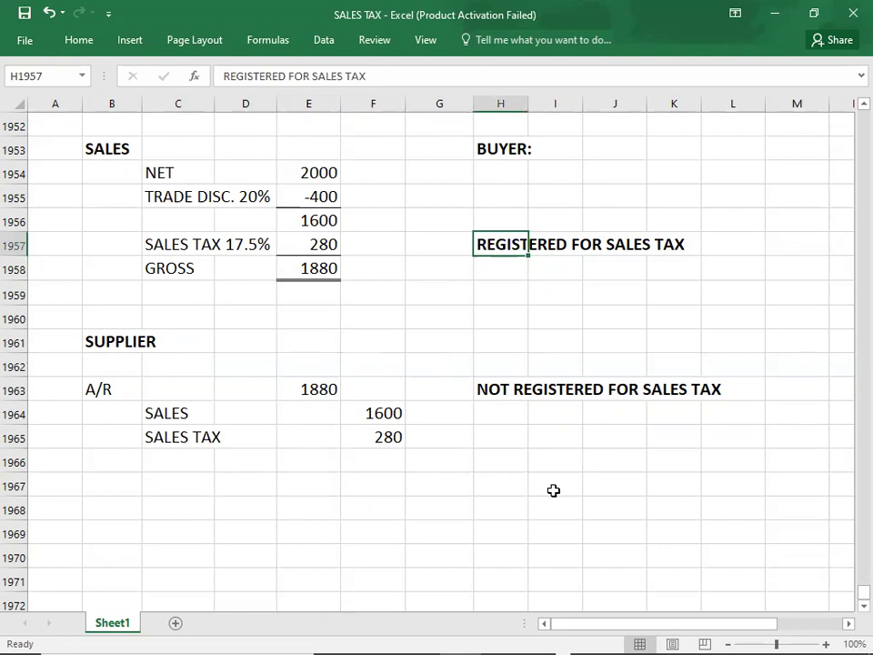
pyautogui.hotkey('ctrl', 'c')
pyautogui.press('Up')
pyautogui.press('Up')
pyautogui.press('Up')
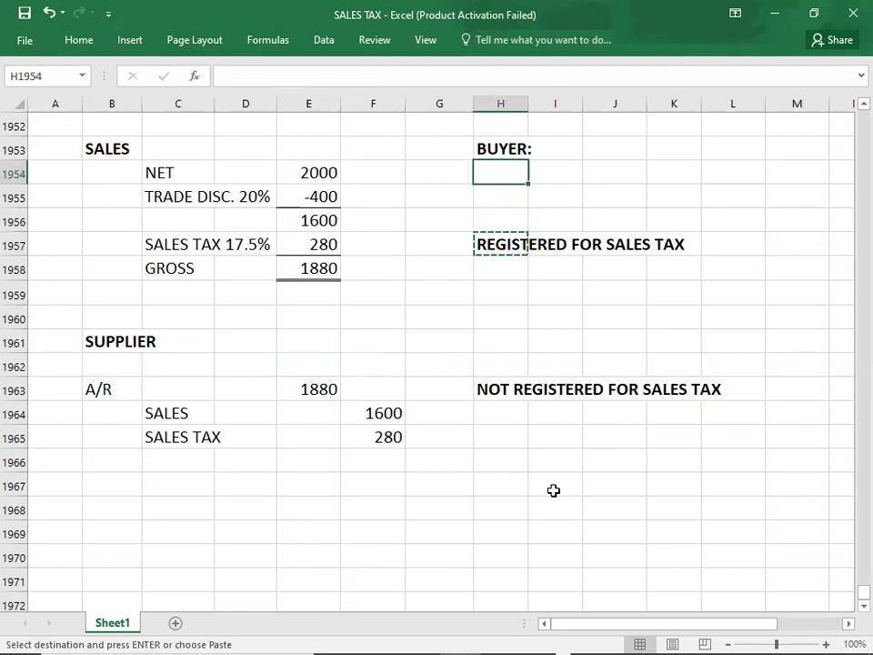
pyautogui.hotkey('ctrl', 'v')
pyautogui.press('Return')
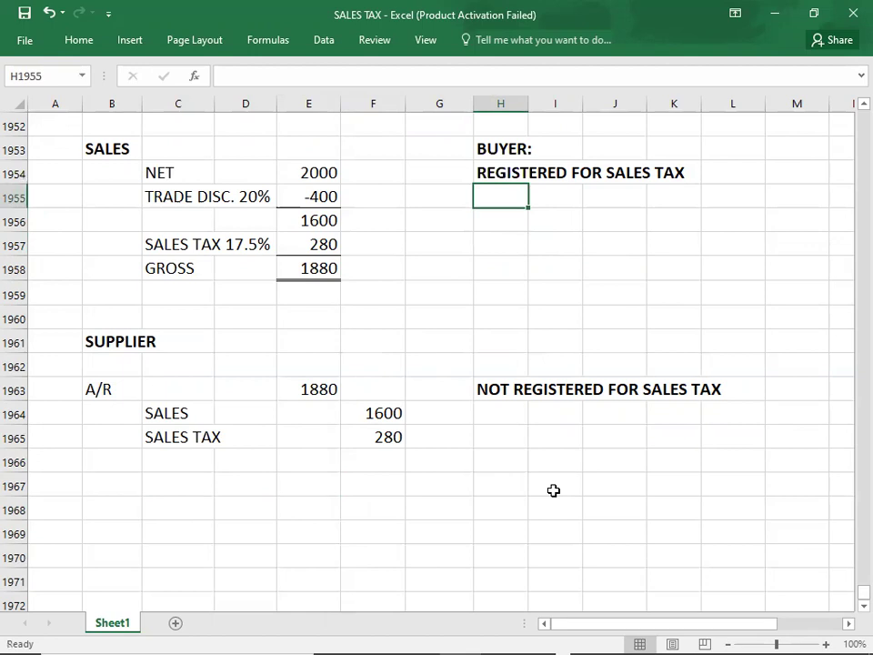
pyautogui.press('Up')
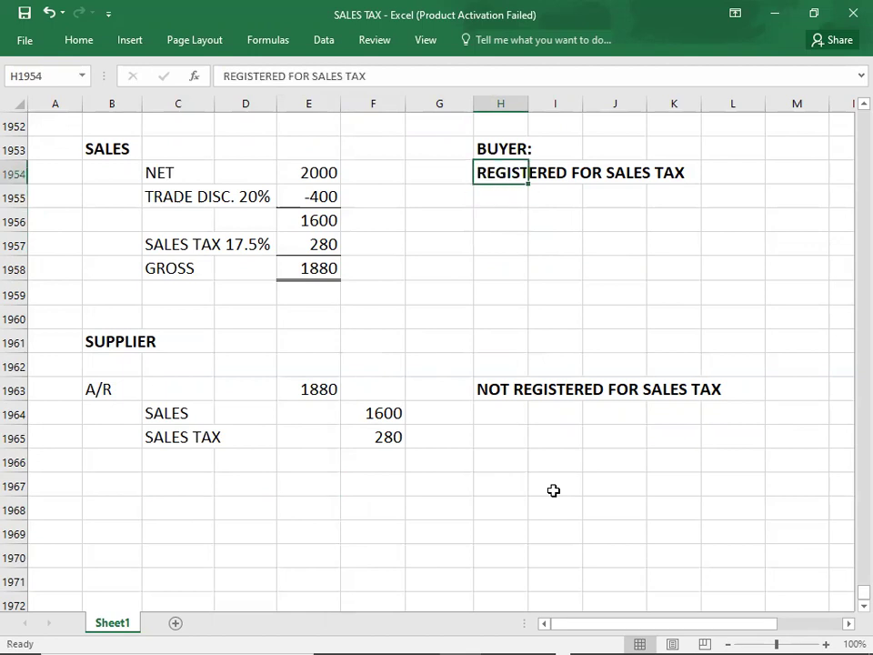
# Enter the registered buyer's journal entry labels: PURCHASES in H1956, SALES TAX in H1957 and A/P in I1958
pyautogui.press('Down')
pyautogui.press('Down')
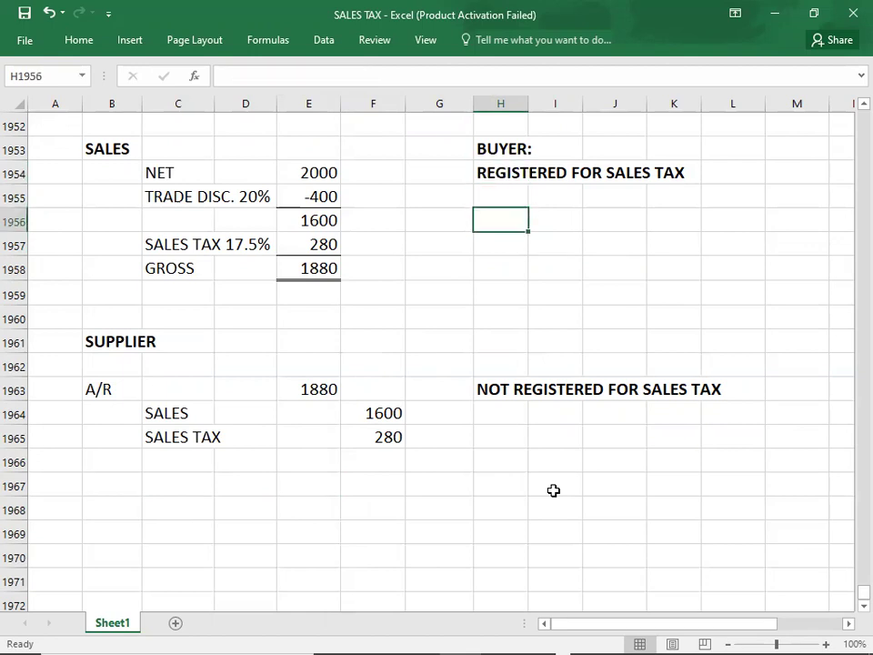
pyautogui.write('PURCHA')
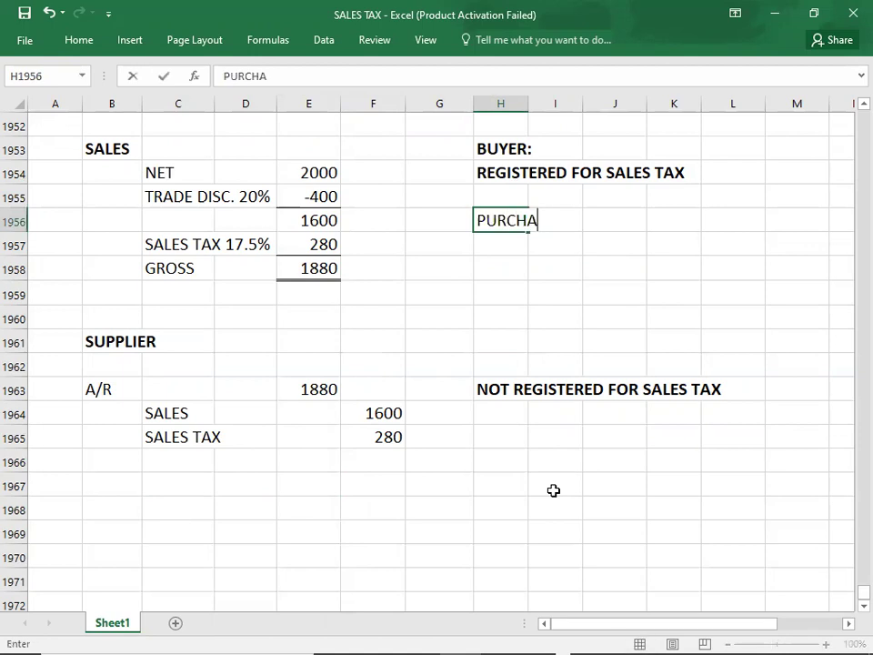
pyautogui.write('SESE')
pyautogui.press('Return')
pyautogui.write('SALES ')
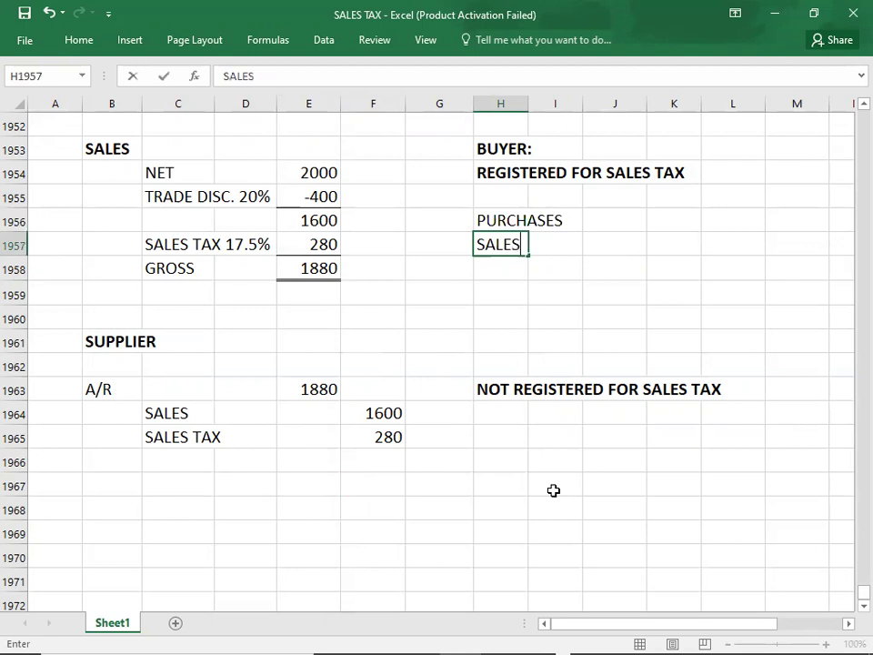
pyautogui.write('TAX')
pyautogui.press('Return')
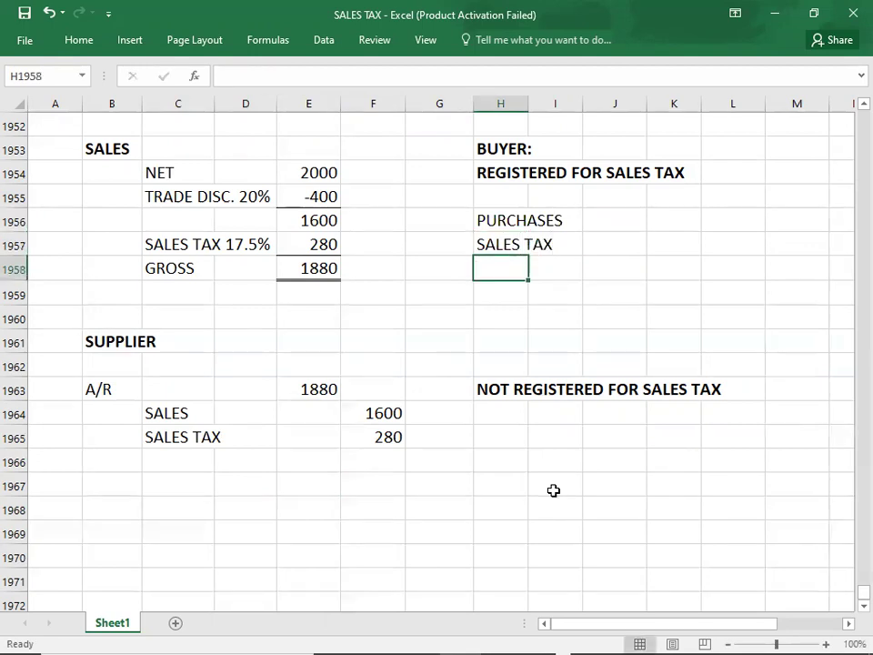
pyautogui.press('Right')
pyautogui.write('A/P')
# Enter the registered buyer's amounts: debits of 1600 in K1956 and 280 in K1957, and a credit of 1880 in L1958
pyautogui.press('Up')
pyautogui.press('Right')
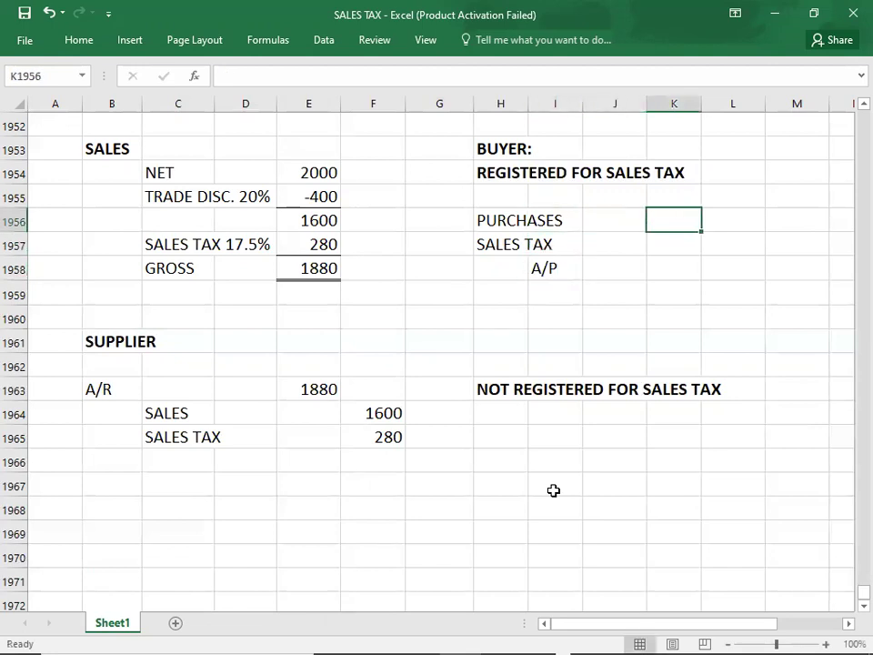
pyautogui.write('1600')
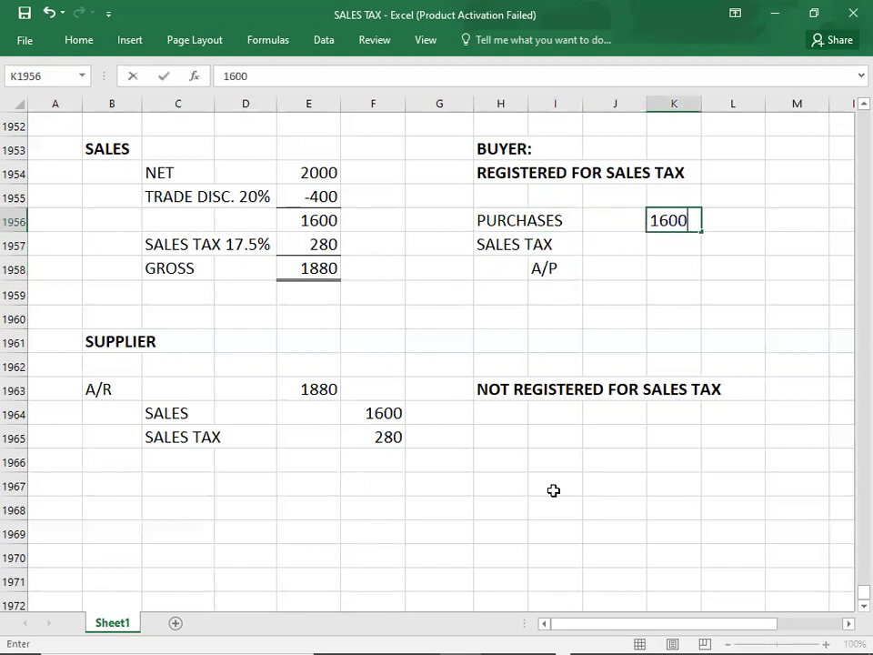
pyautogui.press('Return')
pyautogui.write('280')
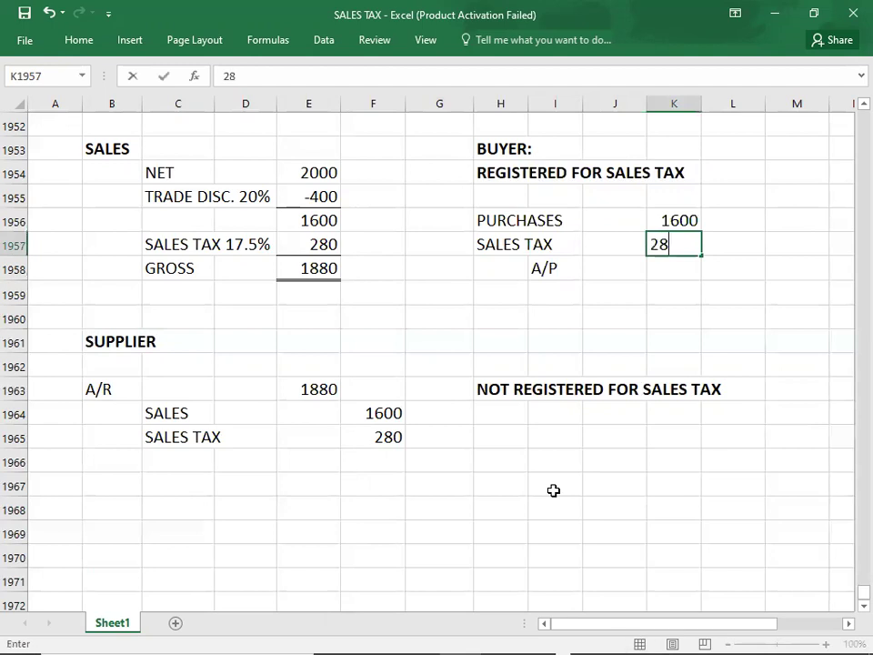
pyautogui.press('Return')
pyautogui.press('Right')
pyautogui.write('1880')
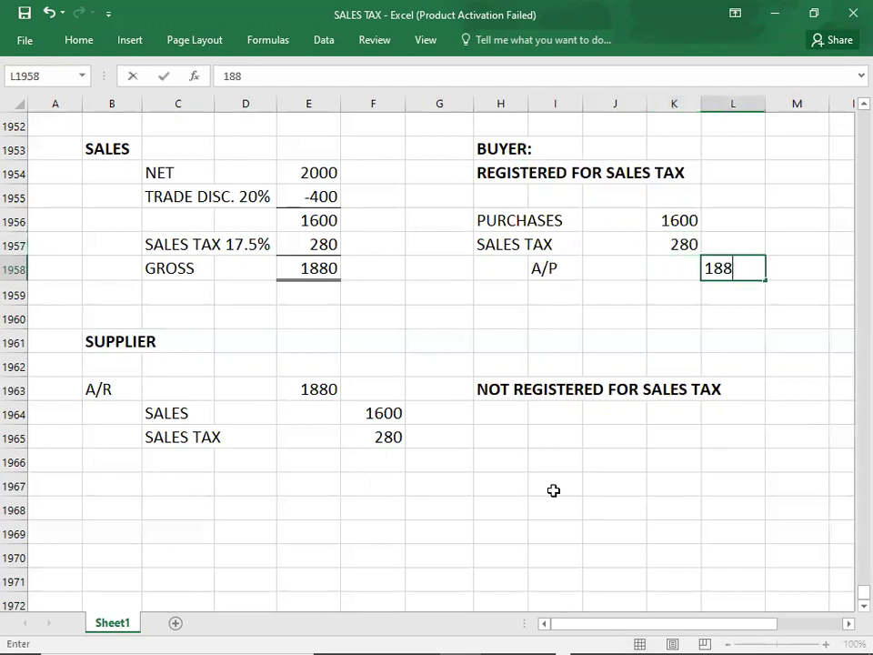
pyautogui.press('Return')
# Move the NOT REGISTERED FOR SALES TAX heading from H1963 up to H1960
pyautogui.press('Down')
pyautogui.press('Down')
pyautogui.press('Down')
pyautogui.press('Down')
pyautogui.press('Left')
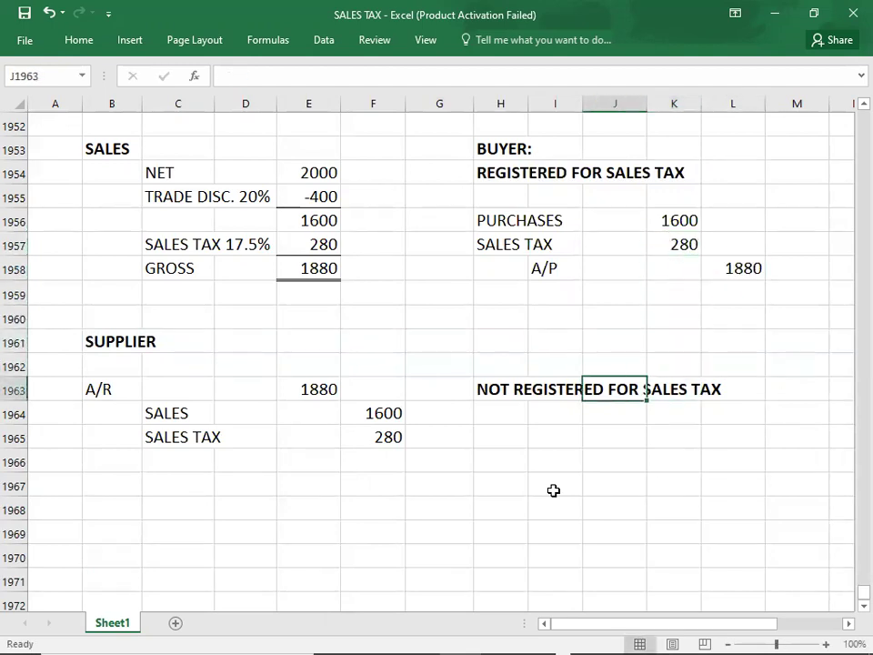
pyautogui.press('Left')
pyautogui.press('Left')
pyautogui.hotkey('ctrl', 'x')
pyautogui.press('Up')
pyautogui.press('Up')
pyautogui.press('Up')
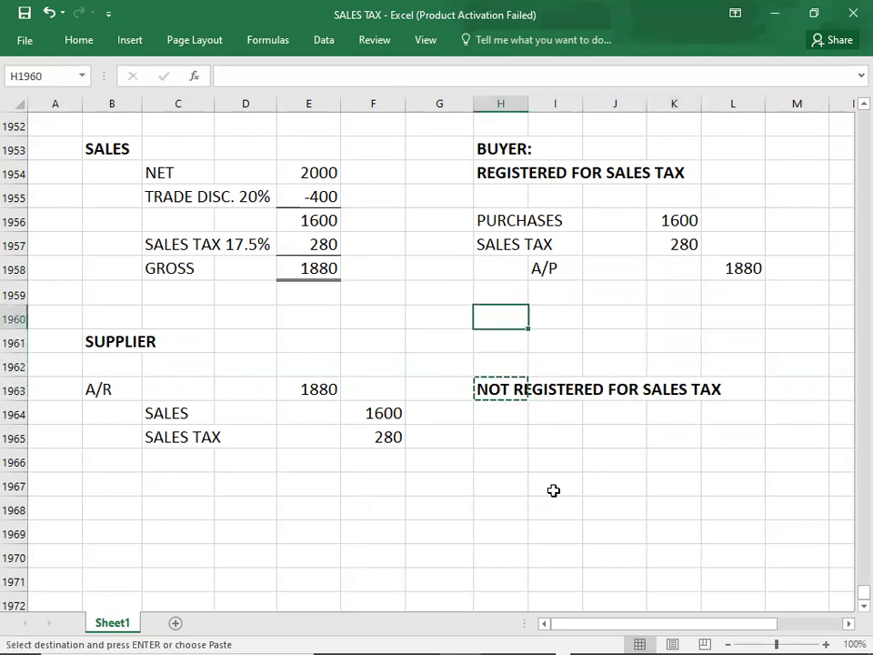
pyautogui.press('Return')
# Enter the unregistered buyer's journal entry labels: PURCHASES in H1962 and A/P in I1963
pyautogui.press('Down')
pyautogui.press('Down')
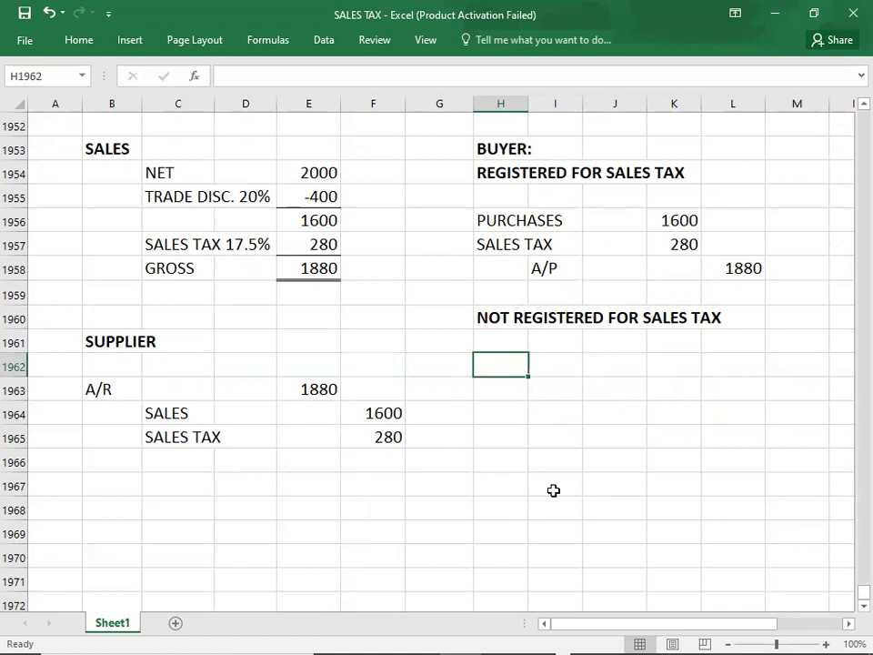
pyautogui.write('PURCHASES')
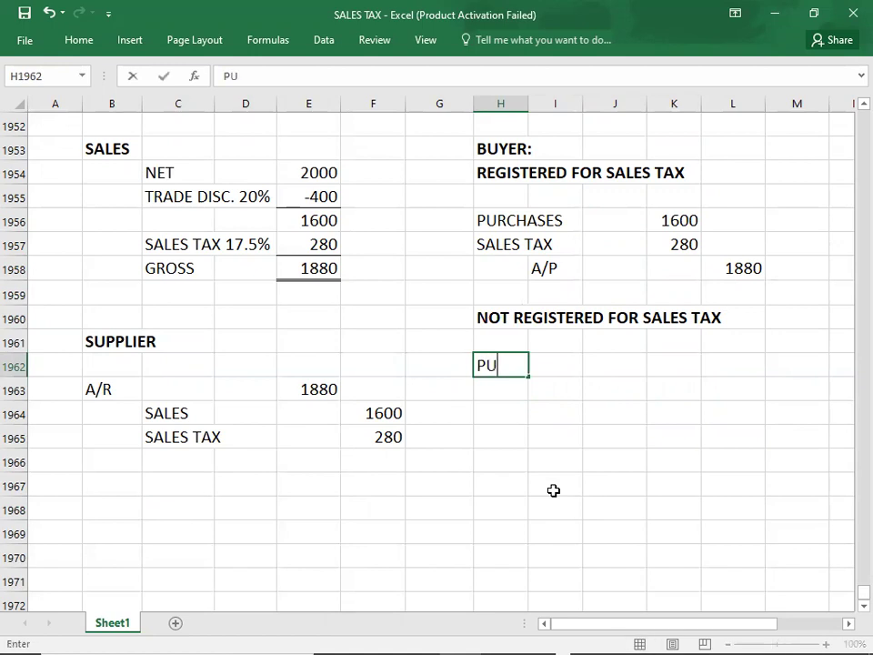
pyautogui.press('Return')
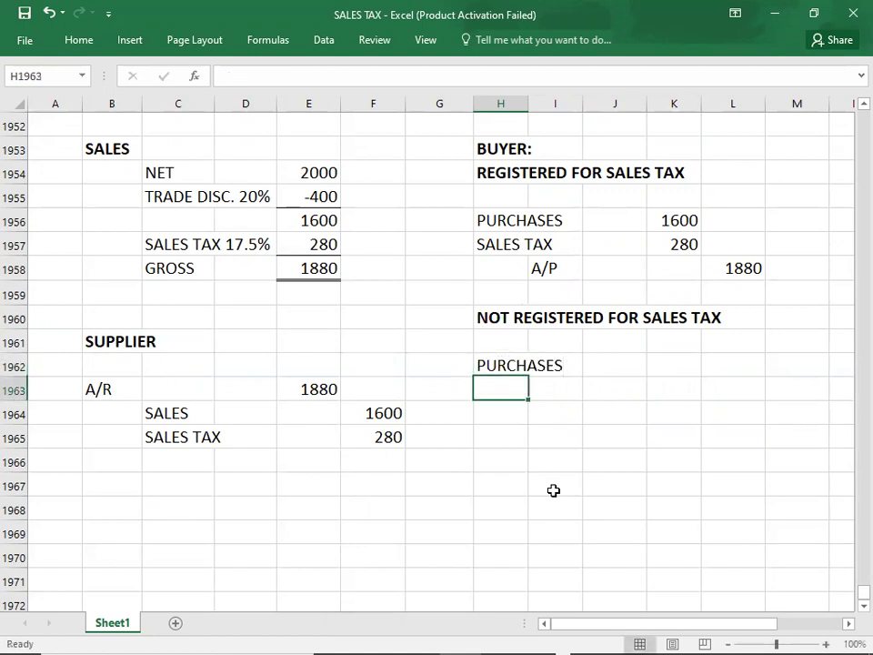
pyautogui.press('Right')
pyautogui.write('A/P')
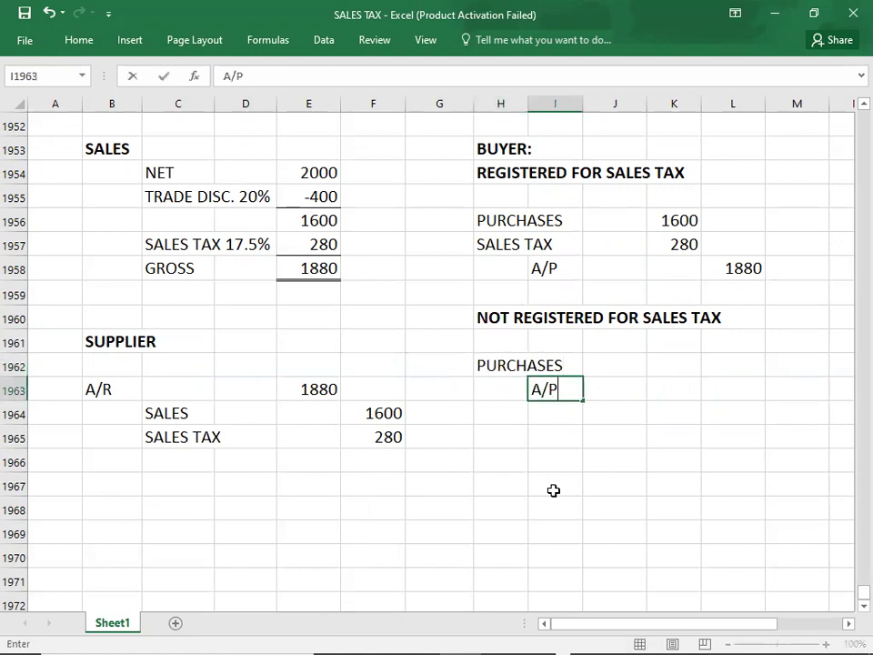
# Enter 1880 as both the PURCHASES debit in K1962 and the A/P credit in L1963
pyautogui.press('Up')
pyautogui.press('Right')
pyautogui.press('Right')
pyautogui.write('1880')
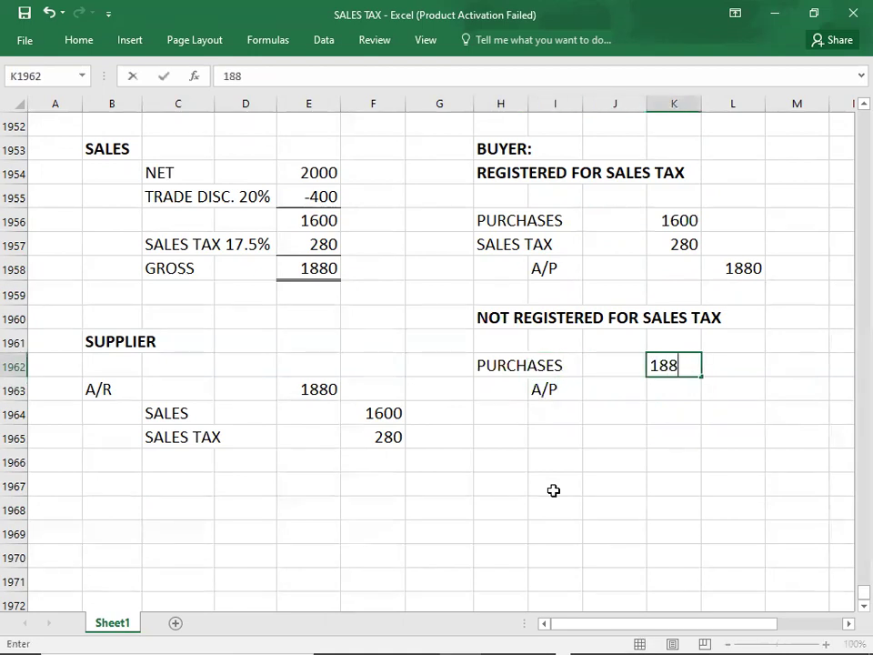
pyautogui.press('Return')
pyautogui.press('Tab')
pyautogui.write('1880')
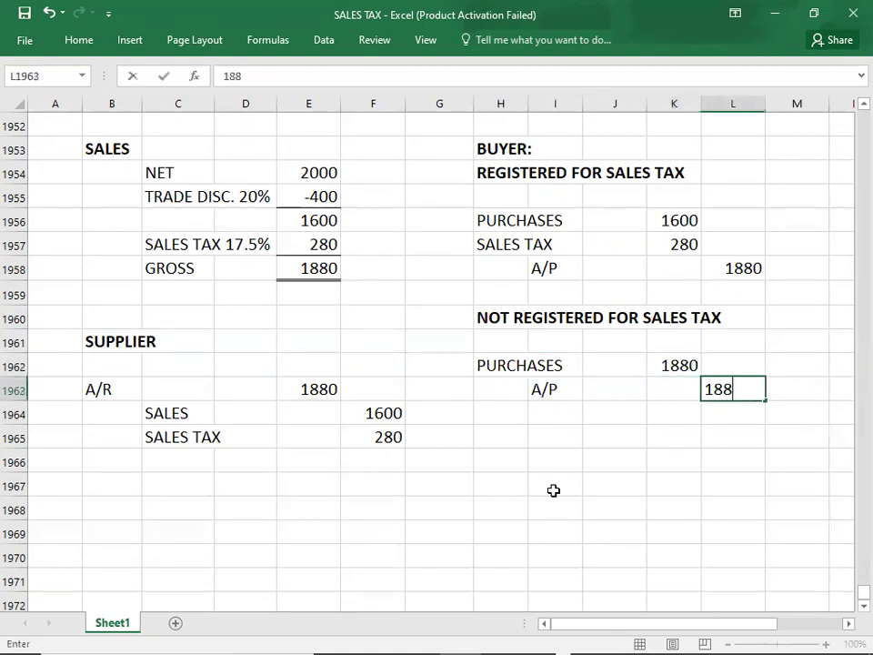
pyautogui.press('Return')
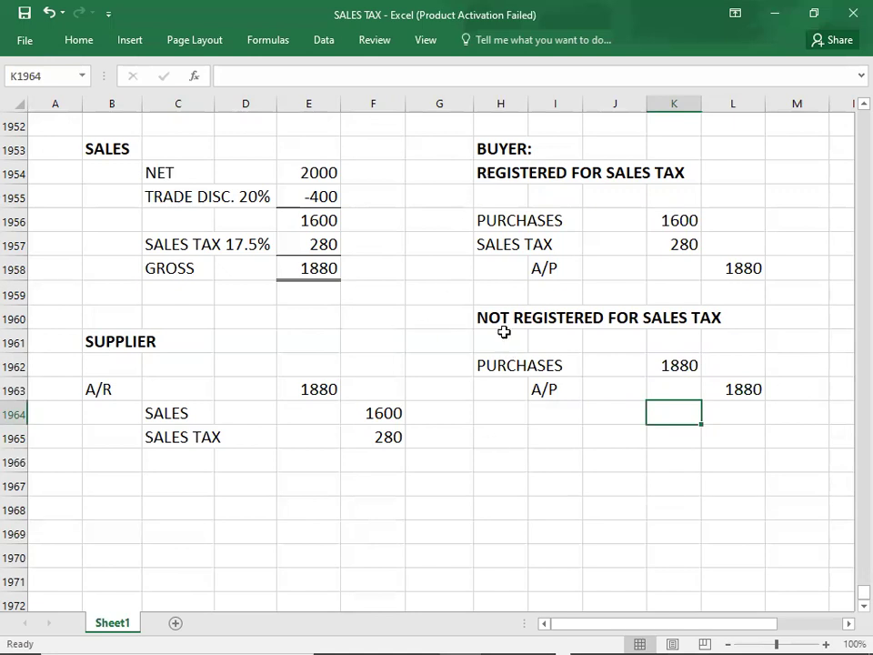
# Switch to the MULTIPLE CHOICE QUESTIONS PDF in Adobe Acrobat Reader and read question 159 with its answer options
pyautogui.click(576, 516)
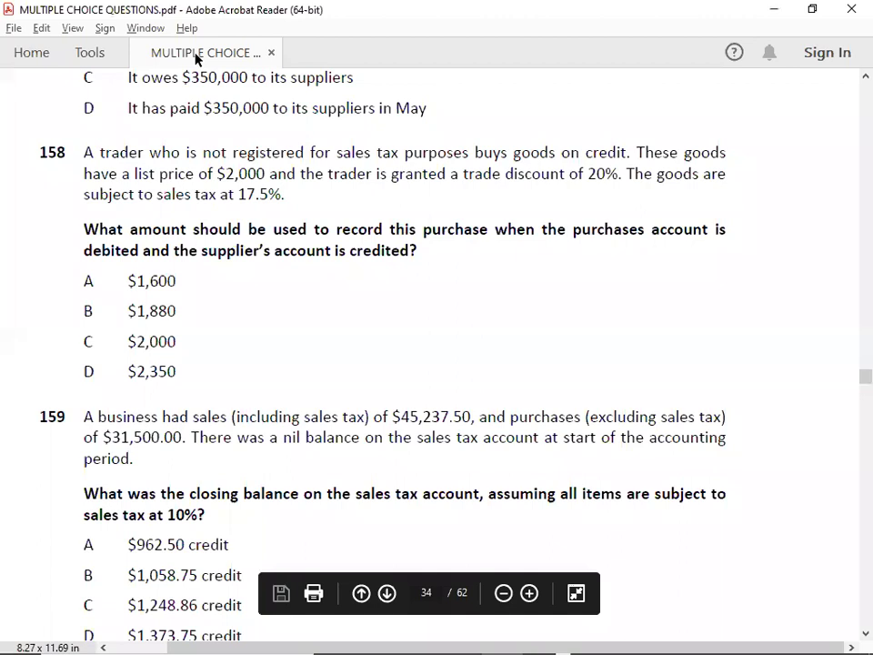
pyautogui.press('Down')
pyautogui.press('Down')
pyautogui.press('Down')
pyautogui.press('Down')
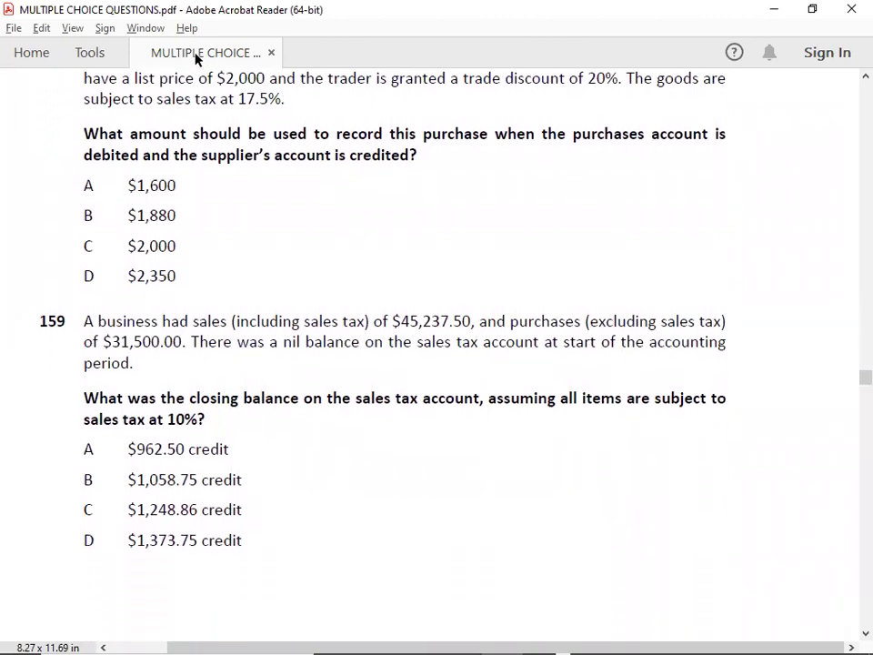
pyautogui.press('Down')
pyautogui.press('Down')
pyautogui.press('Down')
pyautogui.press('Down')
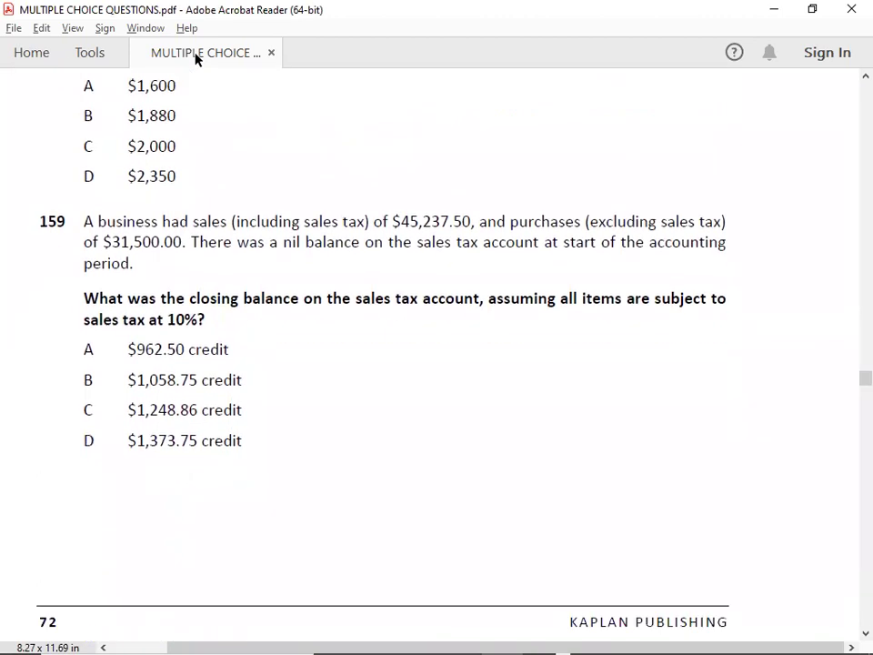
# Read question 160 on recording goods returned to a supplier and question 161 on paying an account payable, with their answer options
pyautogui.press('Left')
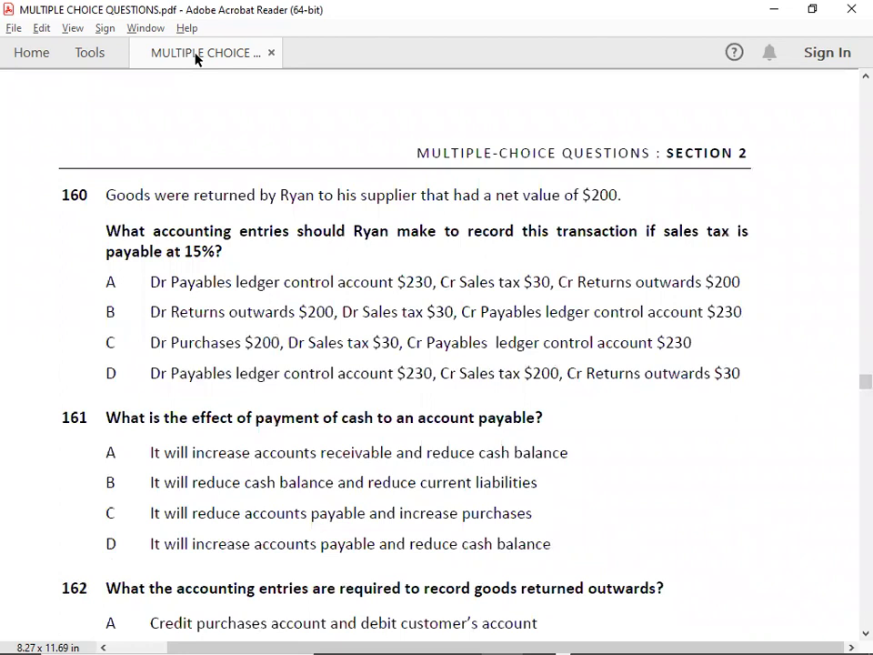
pyautogui.press('Down')
pyautogui.press('Down')
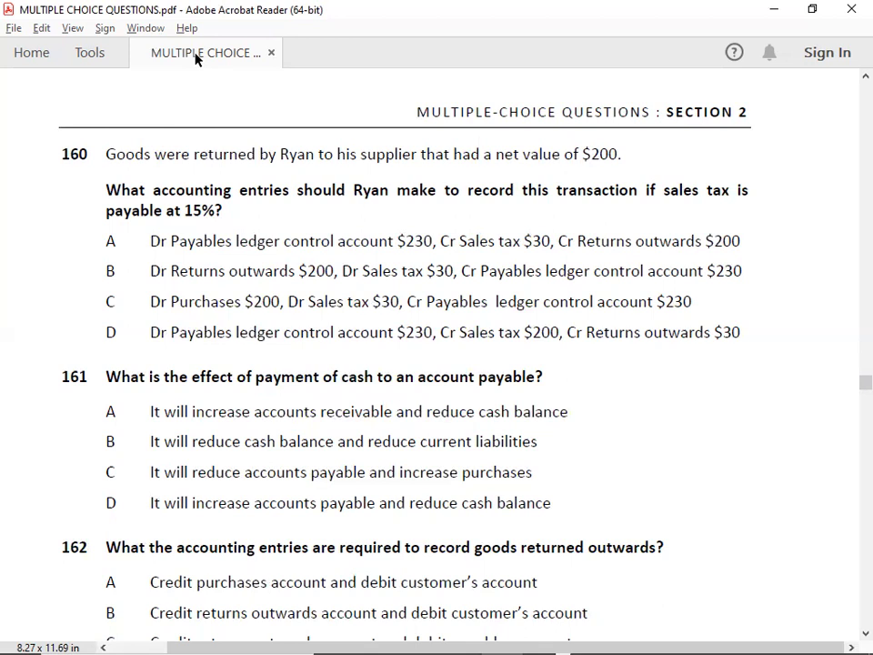
pyautogui.press('Down')
pyautogui.press('Down')
pyautogui.press('Down')
pyautogui.press('Down')
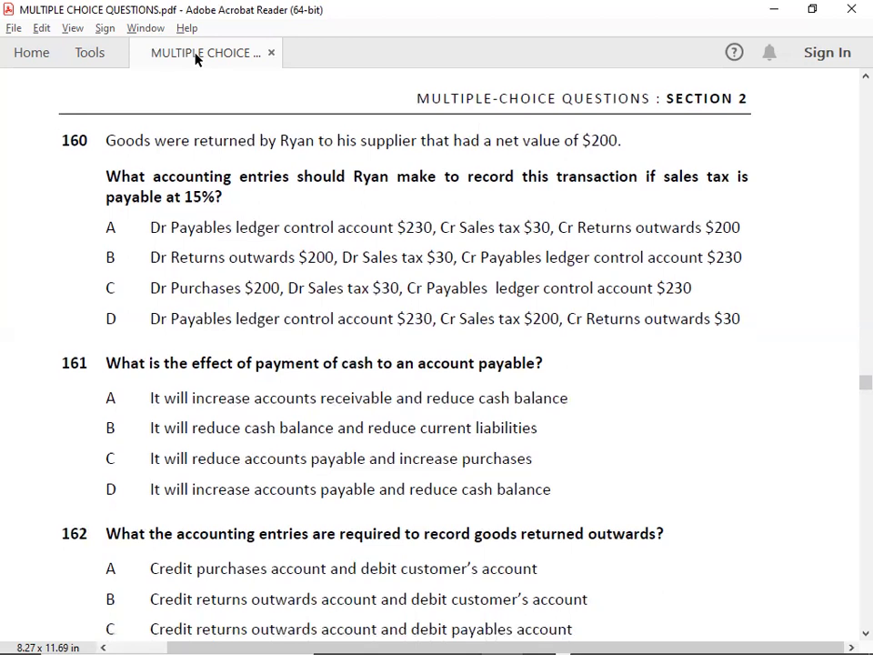
pyautogui.press('Down')
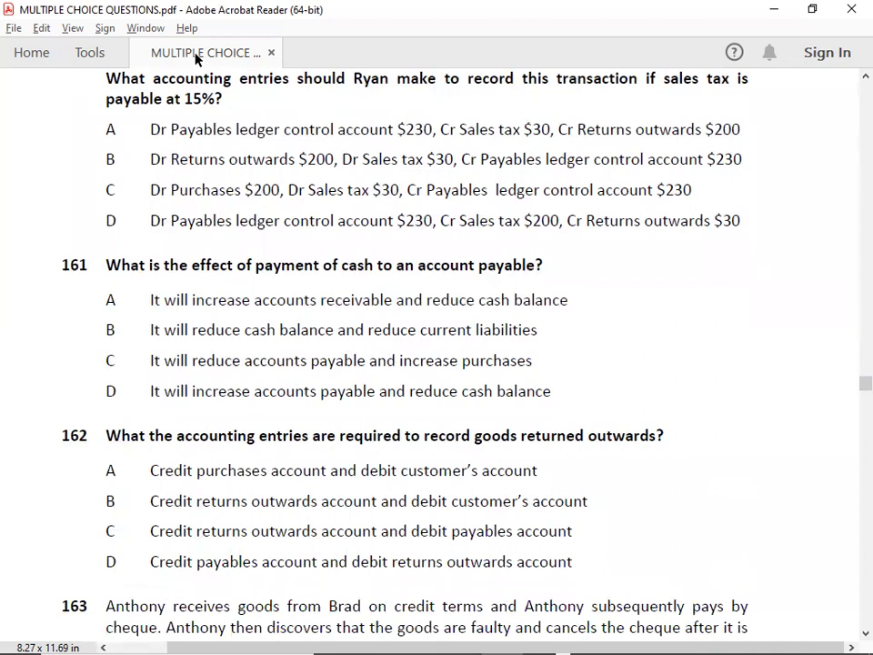
pyautogui.press('Down')
pyautogui.press('Down')
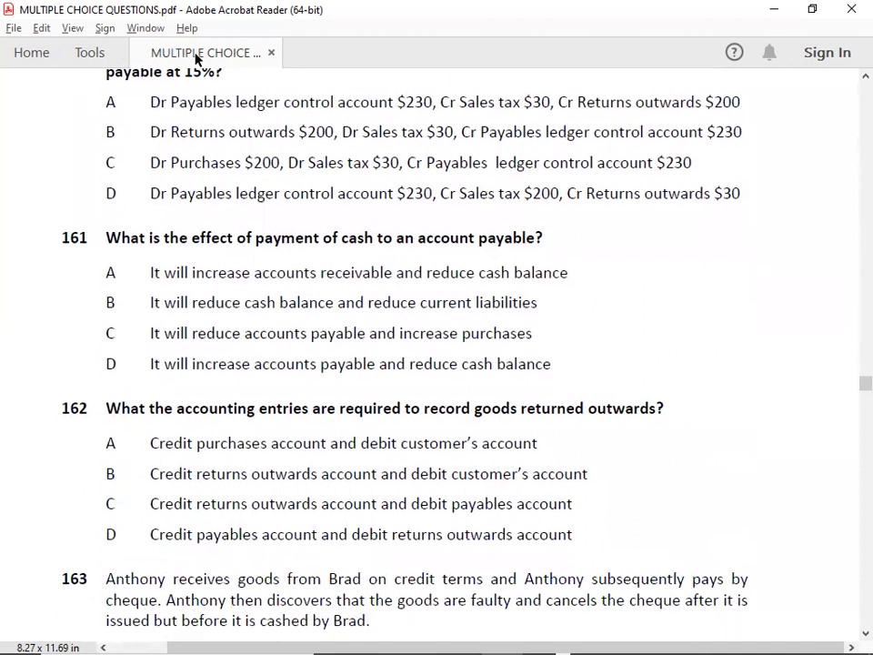
pyautogui.press('Down')
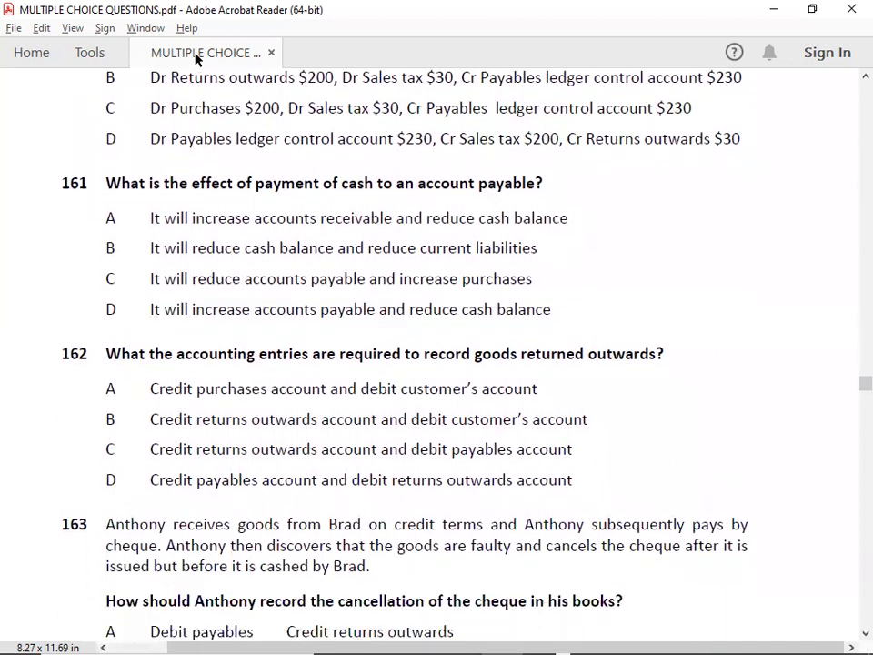
pyautogui.press('Down')
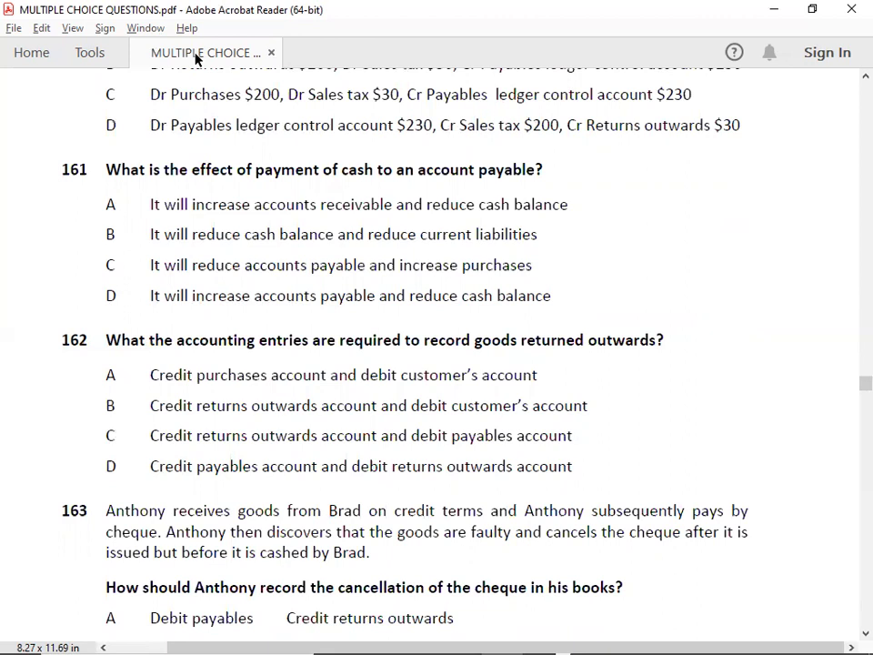
# Read questions 162 to 164 on returns outwards, the cancelled cheque and the logical order of purchasing documents
pyautogui.scroll(-4, 195, 59)
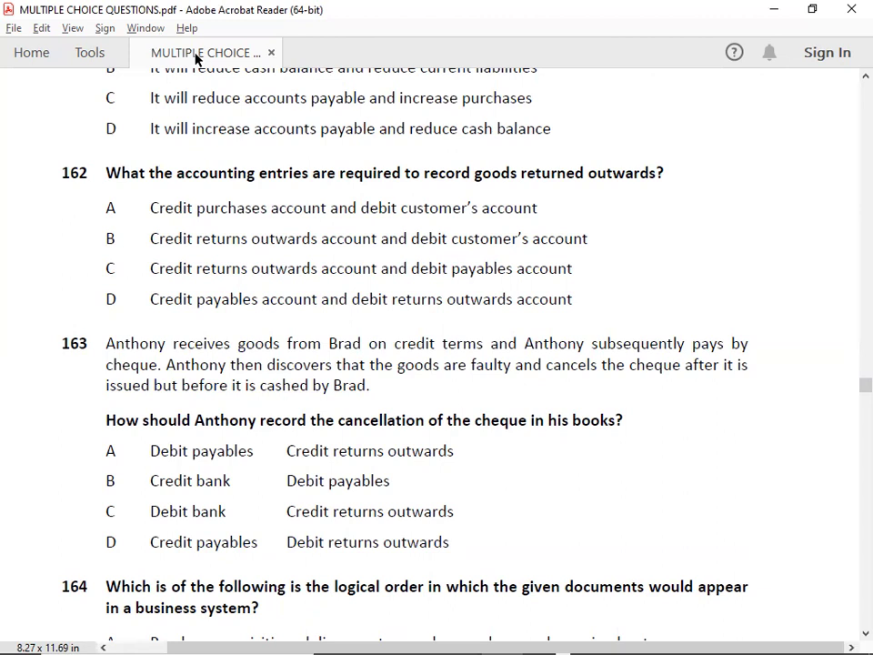
pyautogui.scroll(-3, 196, 59)
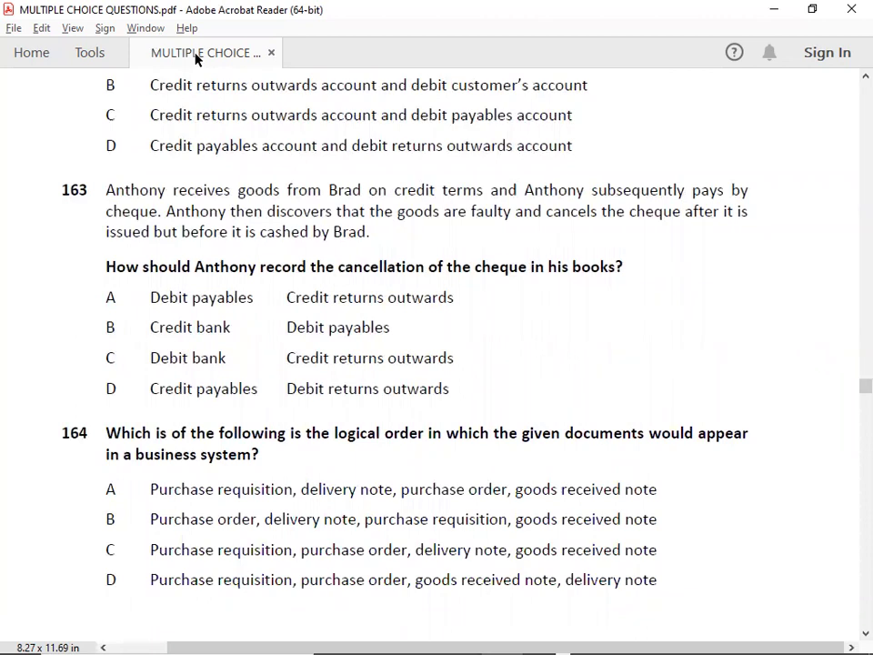
pyautogui.scroll(-1, 195, 59)
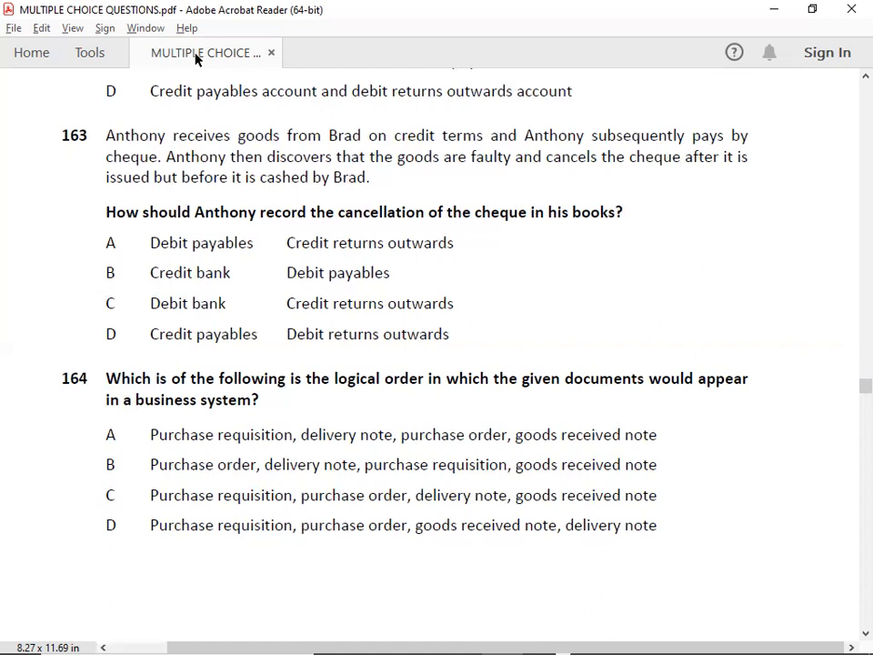
pyautogui.scroll(-1, 196, 59)
pyautogui.scroll(-2, 197, 59)
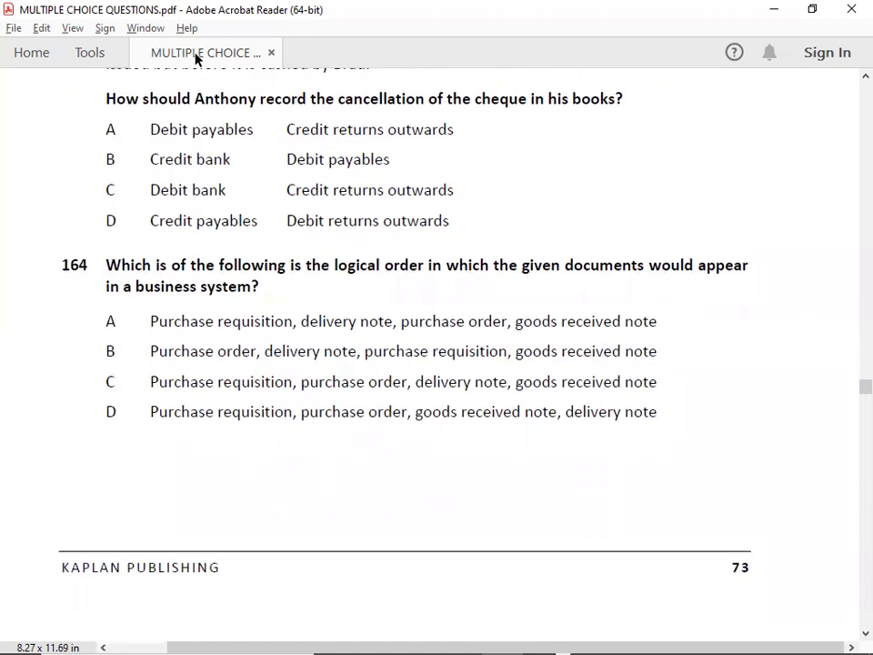
pyautogui.scroll(-1, 196, 59)
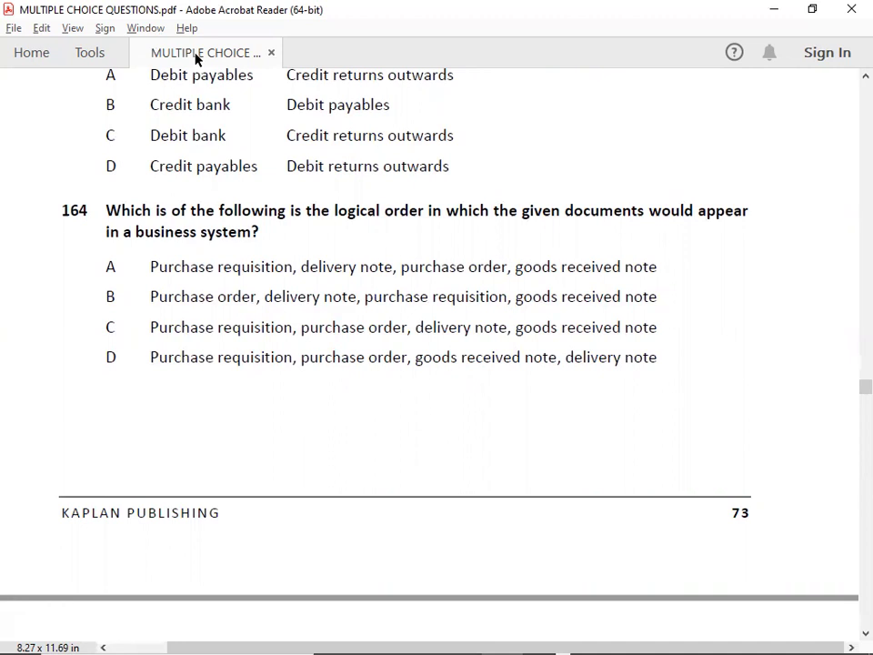
# Read questions 165 and 166 on the purchase invoice's purpose and inappropriate purchase order details, with their answer options
pyautogui.press('Down')
pyautogui.press('Down')
pyautogui.press('Down')
pyautogui.press('Down')
pyautogui.press('Down')
pyautogui.press('Down')
pyautogui.press('Down')
pyautogui.press('Down')
pyautogui.press('Down')
pyautogui.press('Down')
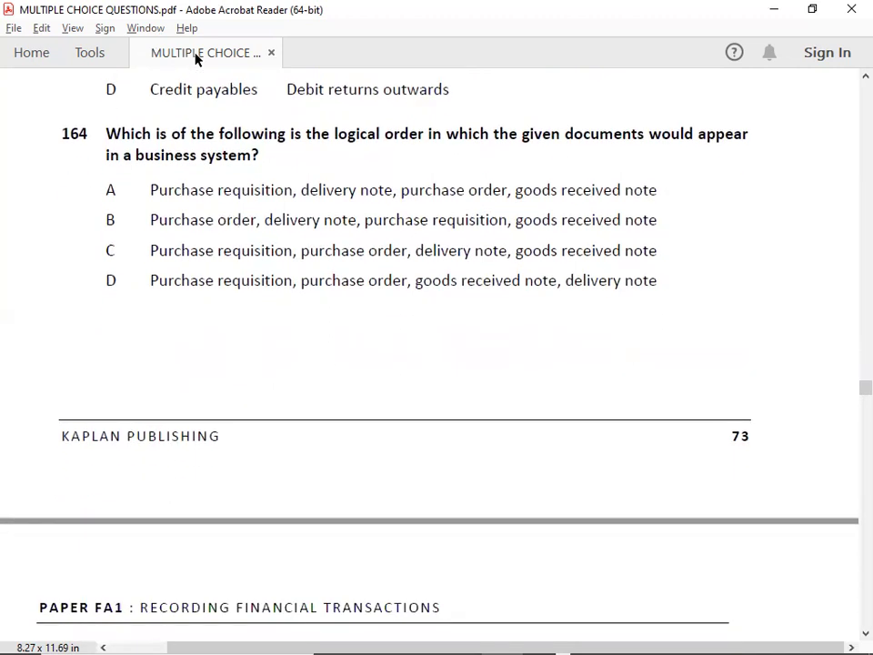
pyautogui.press('Left')
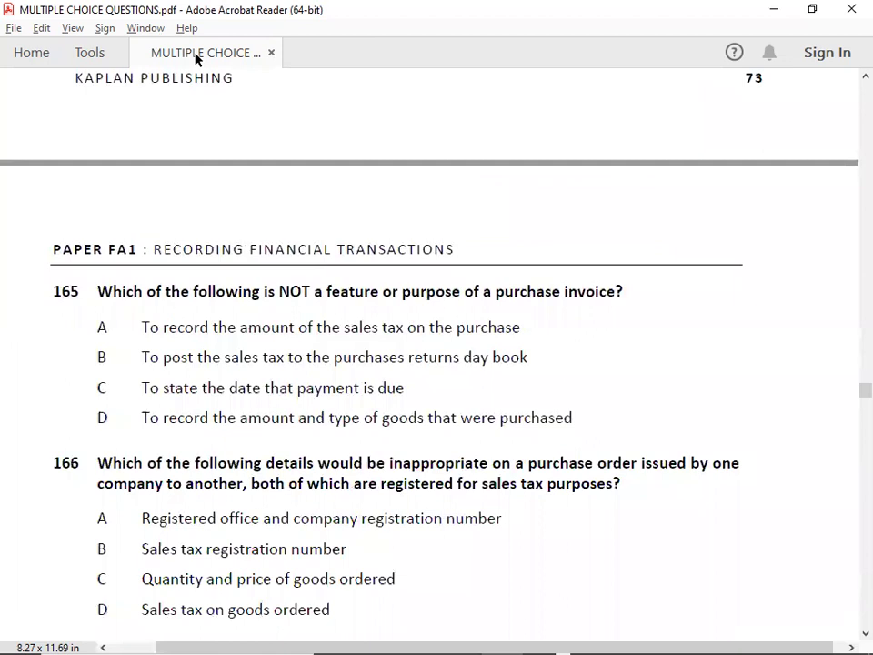
pyautogui.press('Up')
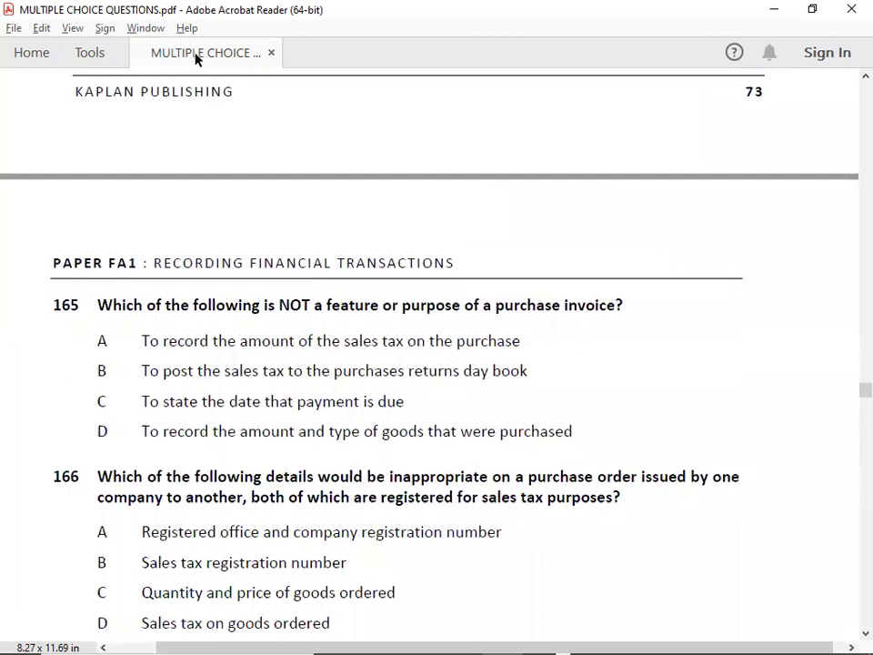
pyautogui.press('Down')
pyautogui.press('Down')
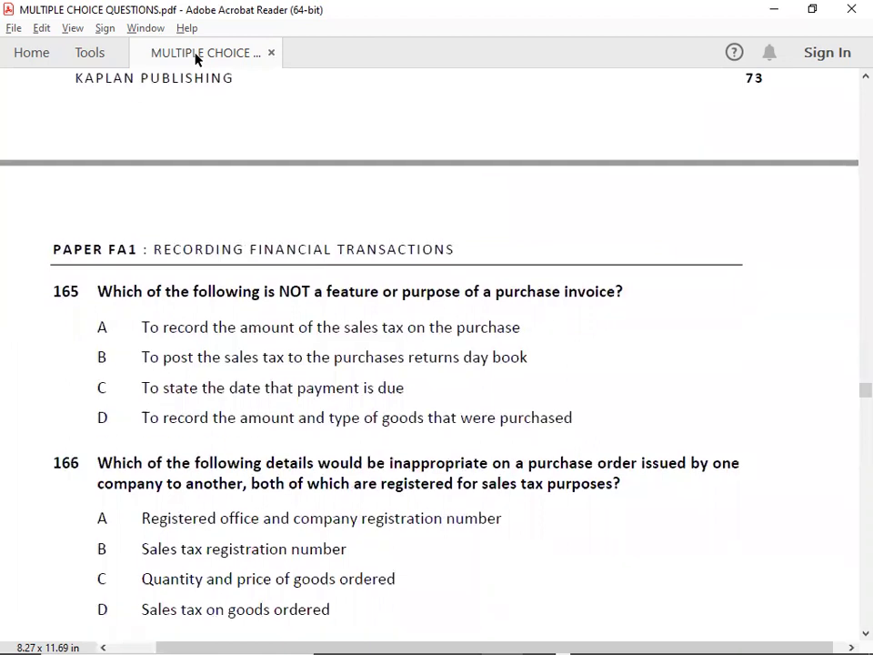
pyautogui.press('Down')
pyautogui.press('Down')
pyautogui.press('Down')
pyautogui.press('Down')
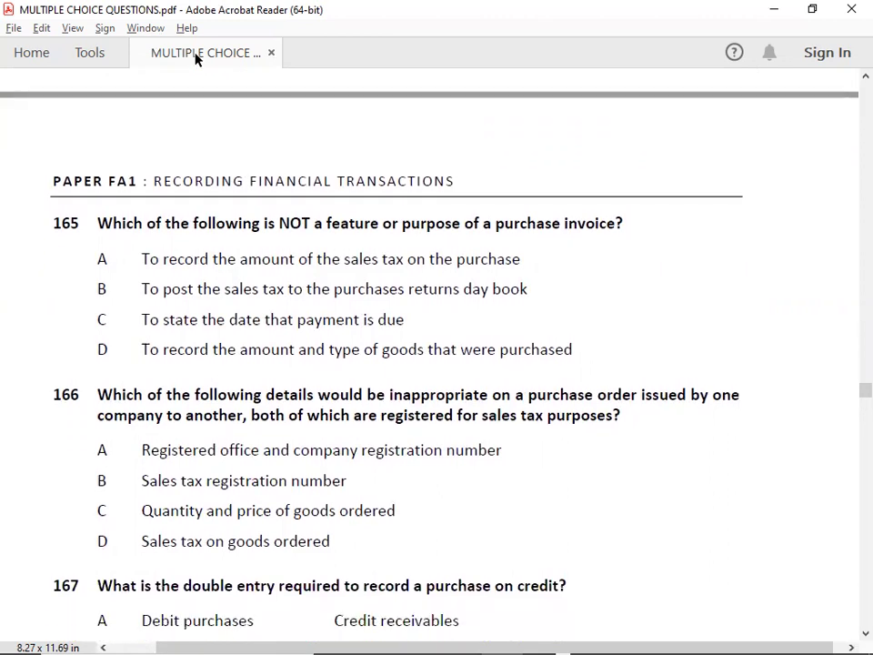
pyautogui.press('Down')
pyautogui.press('Down')
pyautogui.press('Down')
pyautogui.press('Down')
pyautogui.press('Down')
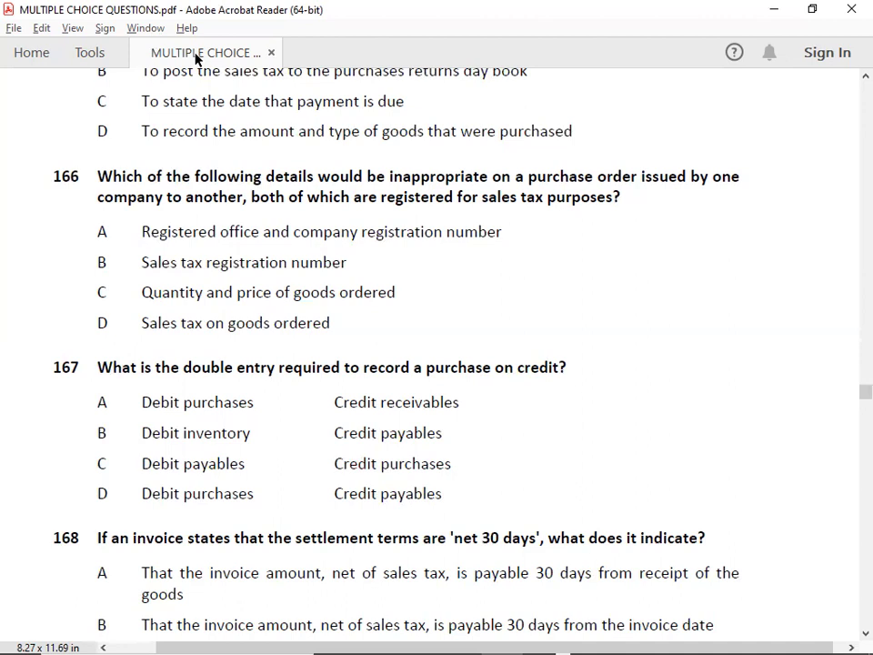
pyautogui.press('Down')
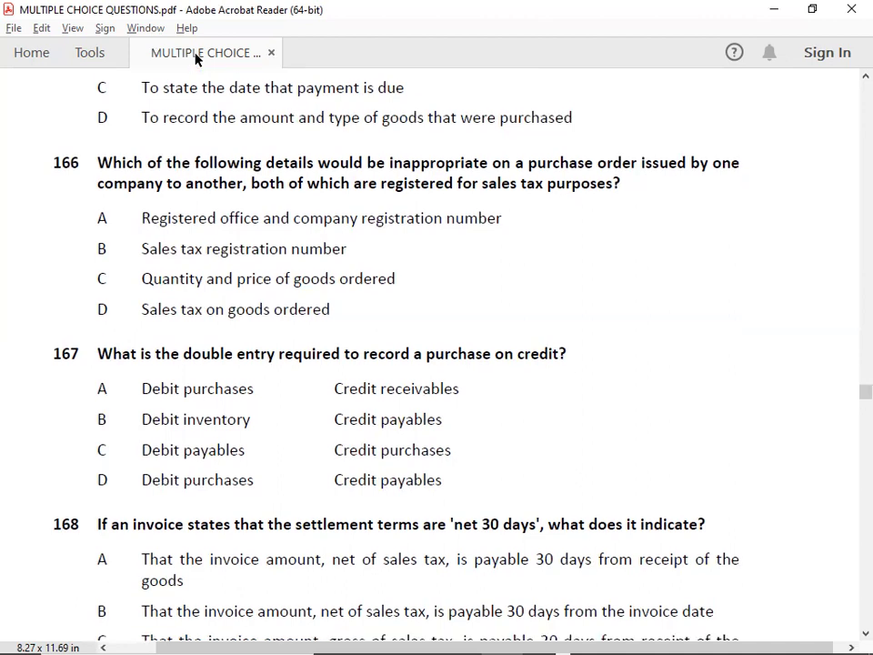
# Read question 167 on the double entry for a credit purchase and question 168 on 'net 30 days' settlement terms
pyautogui.press('Down')
pyautogui.press('Down')
pyautogui.press('Down')
pyautogui.press('Down')
pyautogui.press('Down')
pyautogui.press('Down')
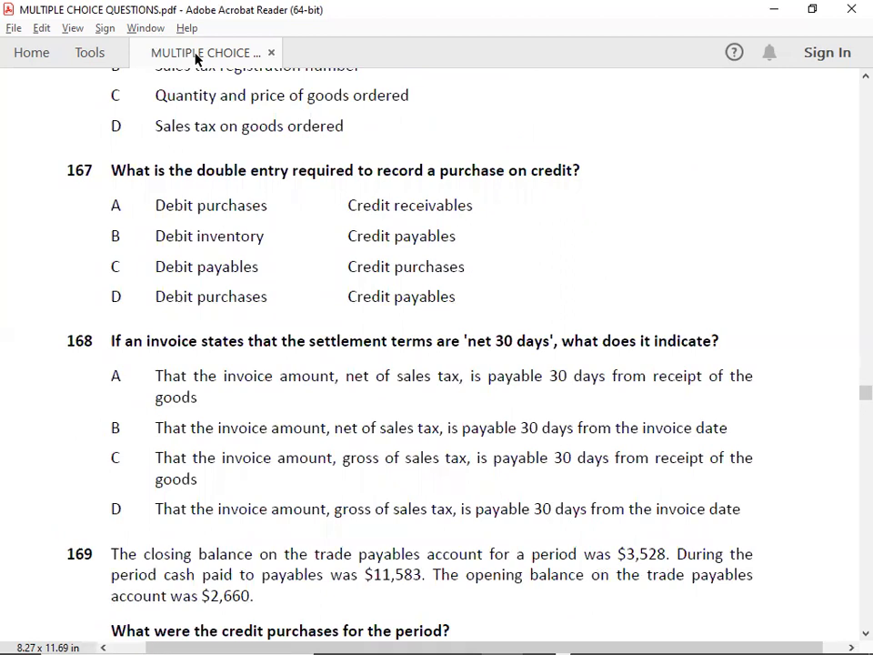
pyautogui.press('Down')
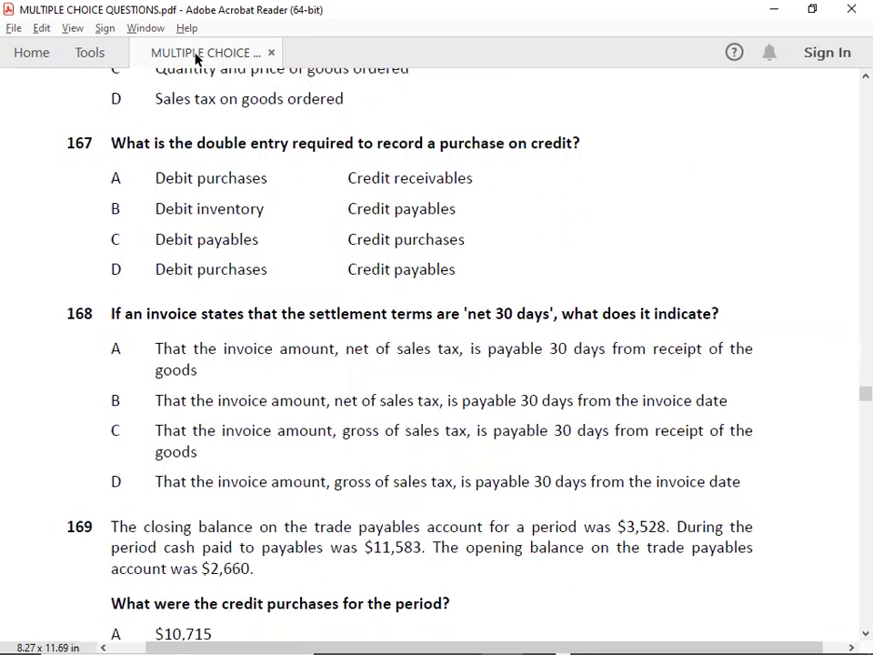
pyautogui.press('Down')
pyautogui.press('Down')
pyautogui.press('Down')
pyautogui.press('Down')
pyautogui.press('Down')
pyautogui.press('Down')
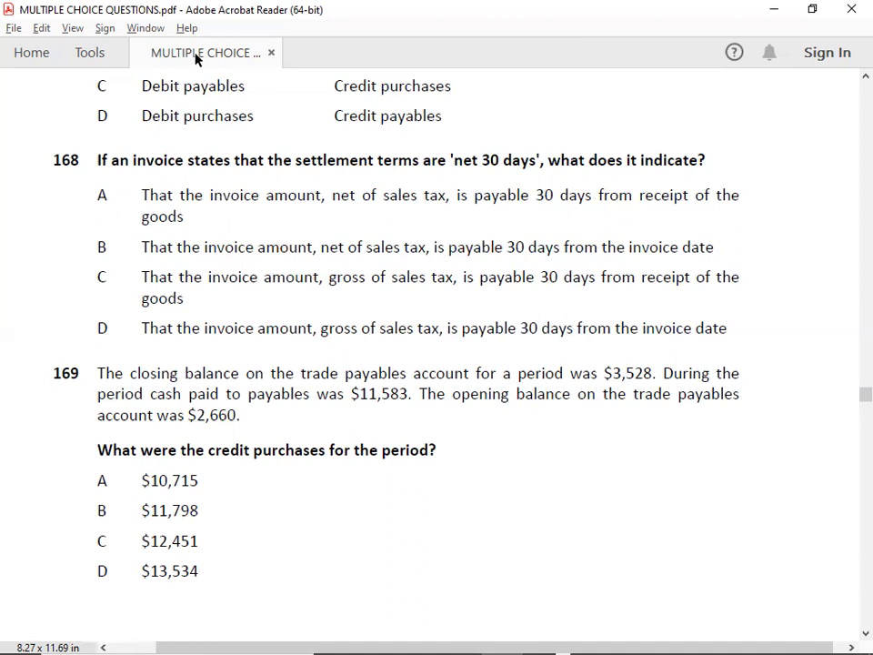
# Read question 169 on finding the period's credit purchases from the trade payables balances and cash paid
pyautogui.press('Down')
pyautogui.press('Down')
pyautogui.press('Down')
pyautogui.press('Down')
pyautogui.press('Down')
pyautogui.press('Down')
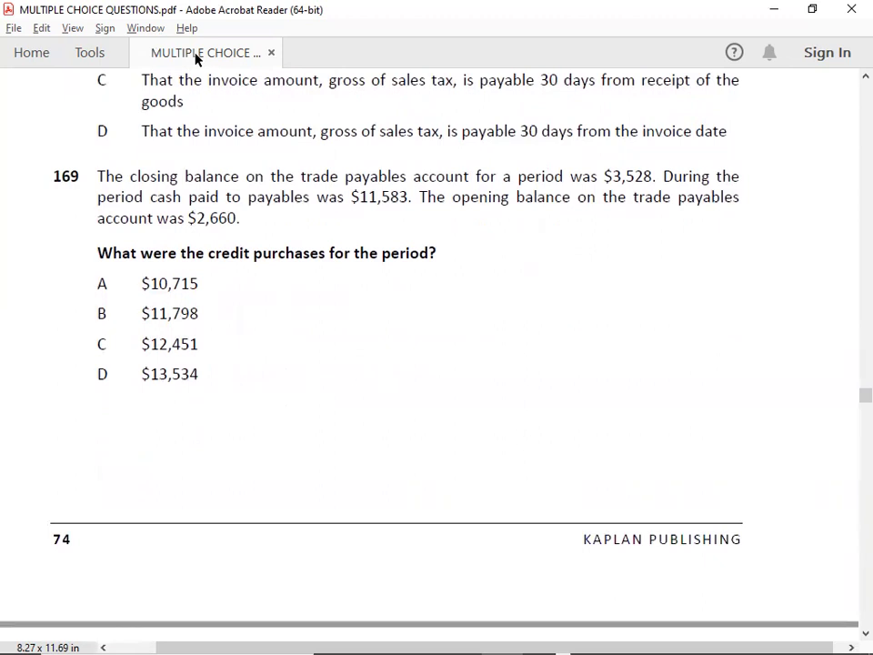
pyautogui.press('Down')
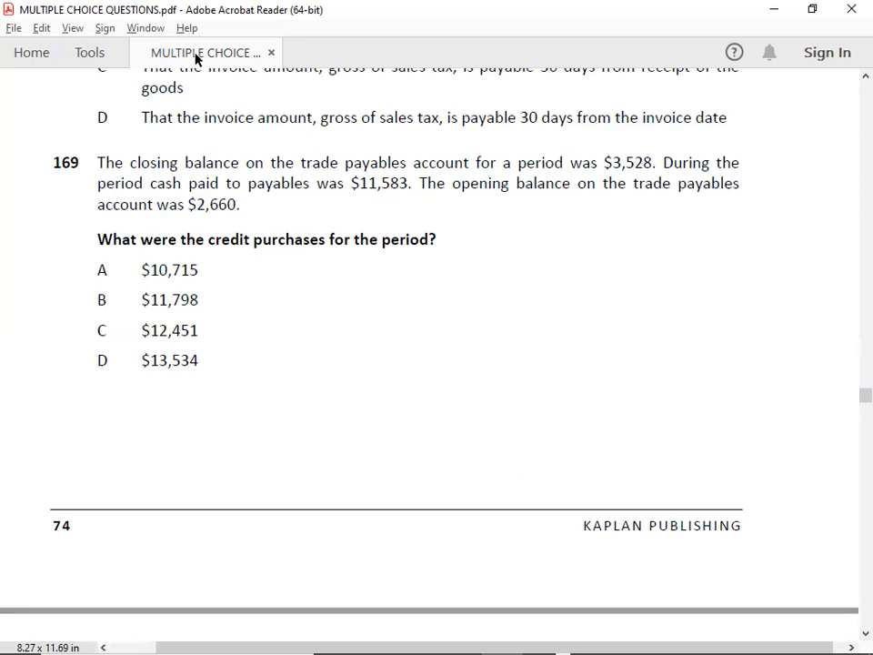
# Switch to the SALES TAX workbook in Excel and copy question 124's A/R T-account in B1924:G1929
pyautogui.hotkey('alt', 'Tab')
pyautogui.hotkey('alt', 'Tab')
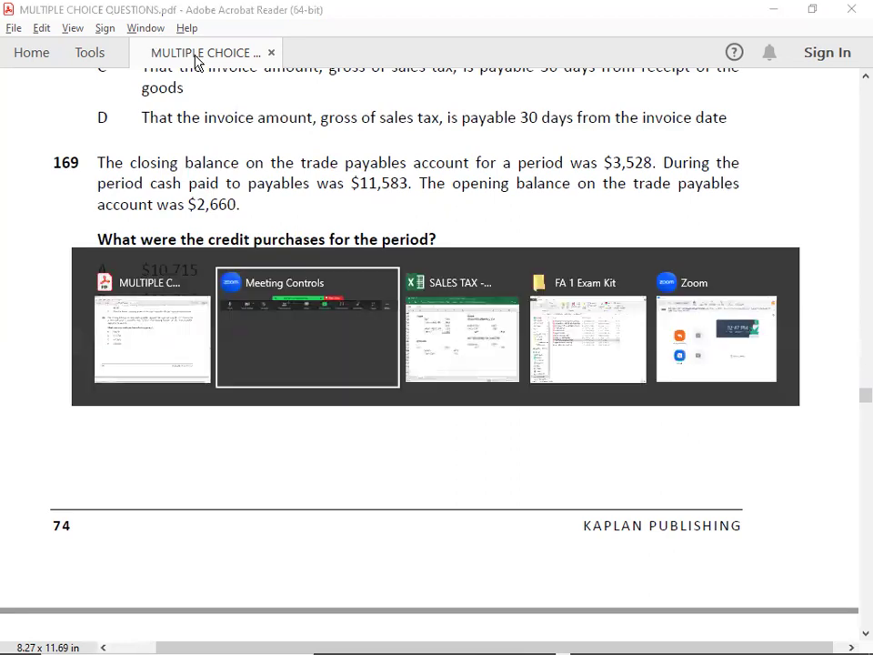
pyautogui.press('Up')
pyautogui.press('Up')
pyautogui.press('Up')
pyautogui.press('Up')
pyautogui.press('Up')
pyautogui.press('Up')
pyautogui.press('Up')
pyautogui.press('Up')
pyautogui.press('Up')
pyautogui.press('Up')
pyautogui.press('Up')
pyautogui.press('Up')
pyautogui.press('Up')
pyautogui.press('Up')
pyautogui.press('Up')
pyautogui.press('Up')
pyautogui.press('Up')
pyautogui.press('Up')
pyautogui.press('Up')
pyautogui.press('Up')
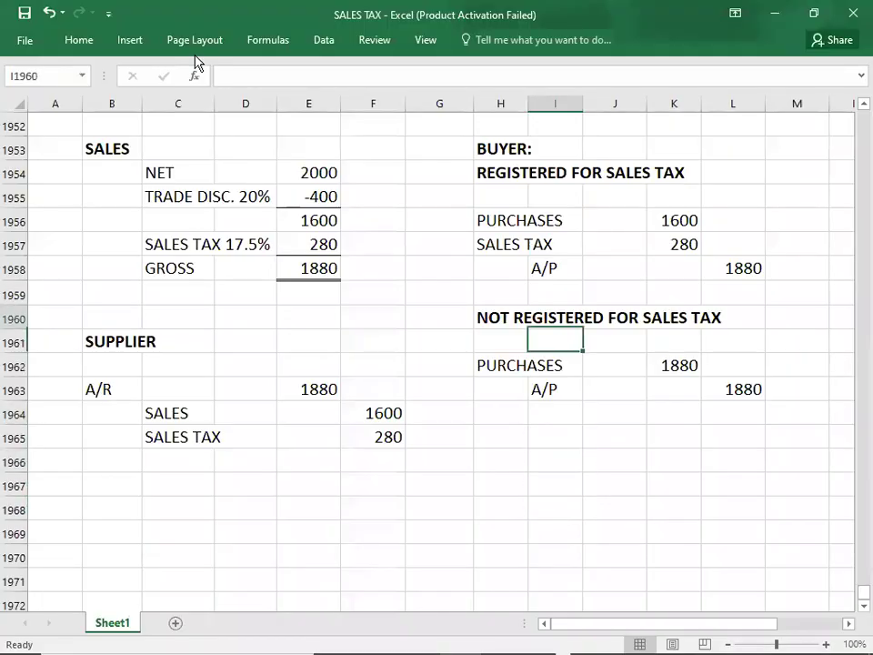
pyautogui.press('Up')
pyautogui.press('Left')
pyautogui.press('Left')
pyautogui.press('Left')
pyautogui.press('Left')
pyautogui.press('Left')
pyautogui.press('Left')
pyautogui.press('Left')
pyautogui.press('Left')
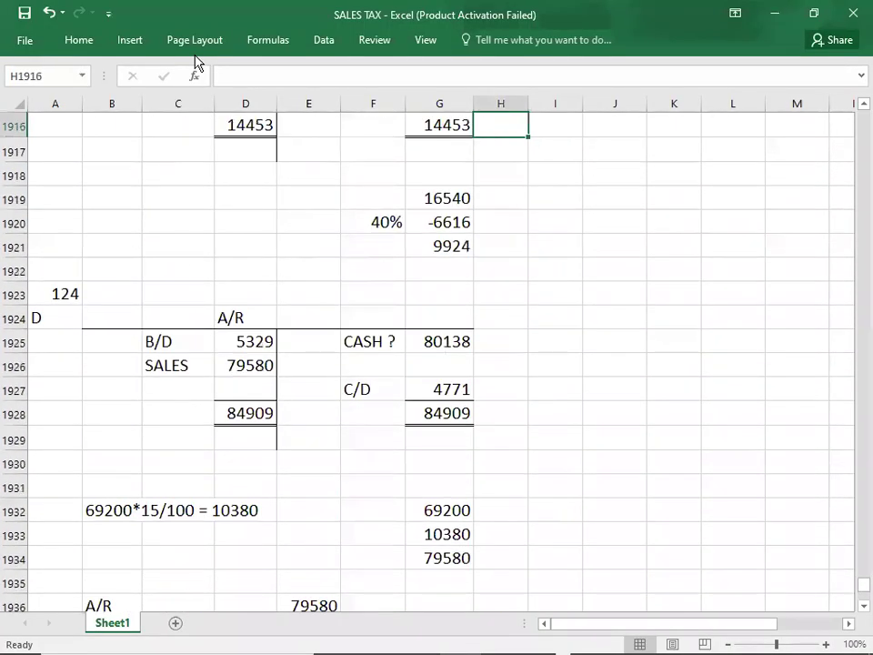
pyautogui.press('Down')
pyautogui.press('Down')
pyautogui.press('Down')
pyautogui.press('Down')
pyautogui.press('Down')
pyautogui.press('Down')
pyautogui.press('Down')
pyautogui.press('Right')
pyautogui.press('Down')
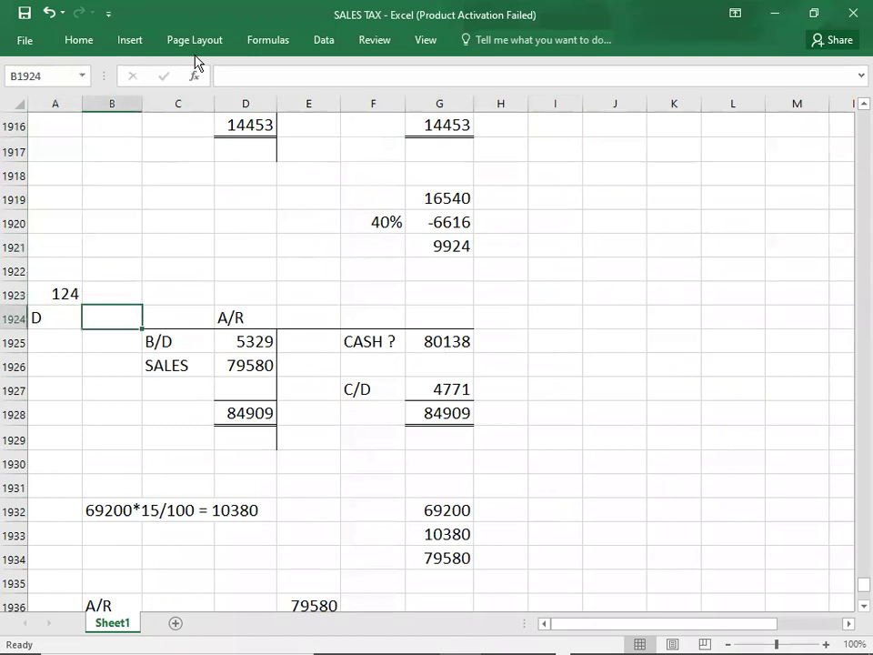
pyautogui.hotkey('shift', 'Right')
pyautogui.hotkey('shift', 'Right')
pyautogui.hotkey('shift', 'Right')
pyautogui.hotkey('shift', 'Right')
pyautogui.hotkey('shift', 'Right')
pyautogui.hotkey('shift', 'Down')
pyautogui.hotkey('shift', 'Down')
pyautogui.hotkey('shift', 'Down')
pyautogui.hotkey('shift', 'Down')
pyautogui.hotkey('shift', 'Down')
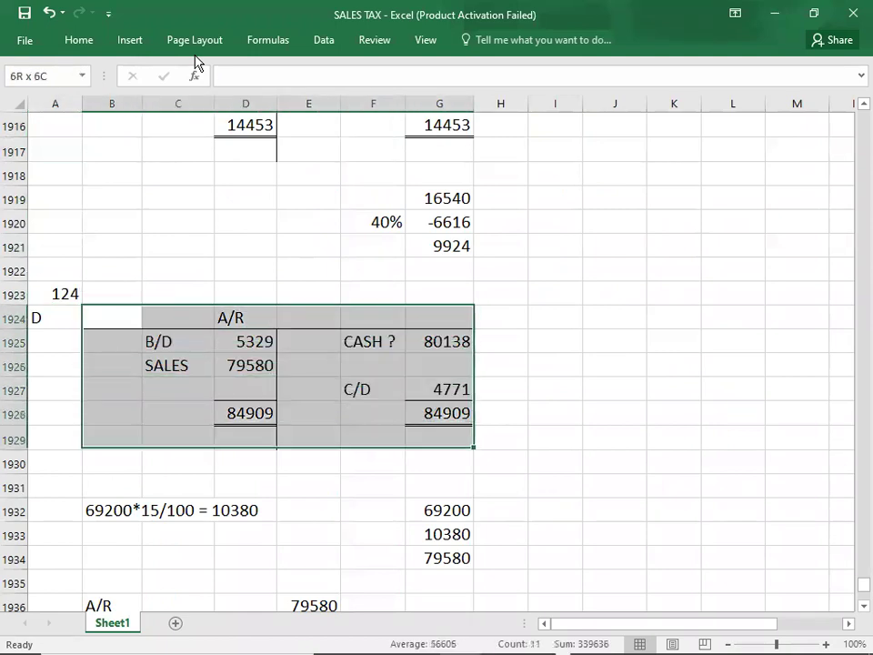
pyautogui.hotkey('ctrl', 'c')
# Paste the copied T-account into the empty area of the sheet starting at B1967
pyautogui.press('Down')
pyautogui.press('Down')
pyautogui.press('Down')
pyautogui.press('Down')
pyautogui.press('Down')
pyautogui.press('Down')
pyautogui.press('Down')
pyautogui.press('Down')
pyautogui.press('Down')
pyautogui.press('Down')
pyautogui.press('Down')
pyautogui.press('Down')
pyautogui.press('Down')
pyautogui.press('Down')
pyautogui.press('Down')
pyautogui.press('Down')
pyautogui.press('Down')
pyautogui.press('Down')
pyautogui.press('Down')
pyautogui.press('Down')
pyautogui.press('Down')
pyautogui.press('Down')
pyautogui.press('Down')
pyautogui.press('Down')
pyautogui.press('Down')
pyautogui.press('Down')
pyautogui.press('Down')
pyautogui.press('Down')
pyautogui.press('Down')
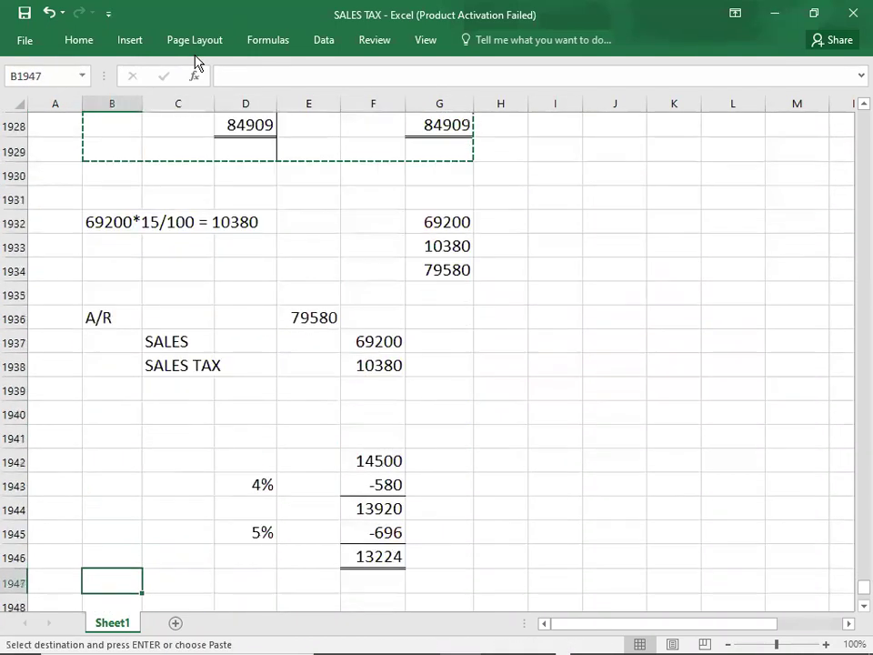
pyautogui.press('Up')
pyautogui.press('Up')
pyautogui.press('Up')
pyautogui.press('Up')
pyautogui.press('Up')
pyautogui.press('Up')
pyautogui.press('Up')
pyautogui.press('Up')
pyautogui.press('Up')
pyautogui.press('Up')
pyautogui.press('Up')
pyautogui.press('Up')
pyautogui.press('Up')
pyautogui.press('Up')
pyautogui.press('Up')
pyautogui.press('Up')
pyautogui.press('Up')
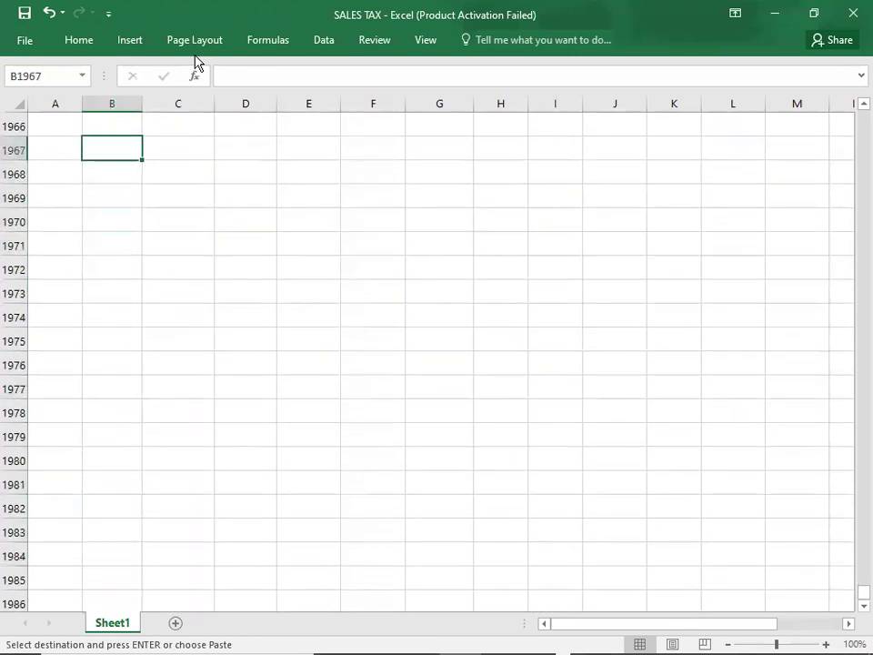
pyautogui.hotkey('ctrl', 'v')
# Clear the old entries from the pasted T-account in B1967:G1971, keeping its border lines
pyautogui.press('Down')
pyautogui.press('Up')
pyautogui.hotkey('shift', 'Right')
pyautogui.hotkey('shift', 'Right')
pyautogui.hotkey('shift', 'Right')
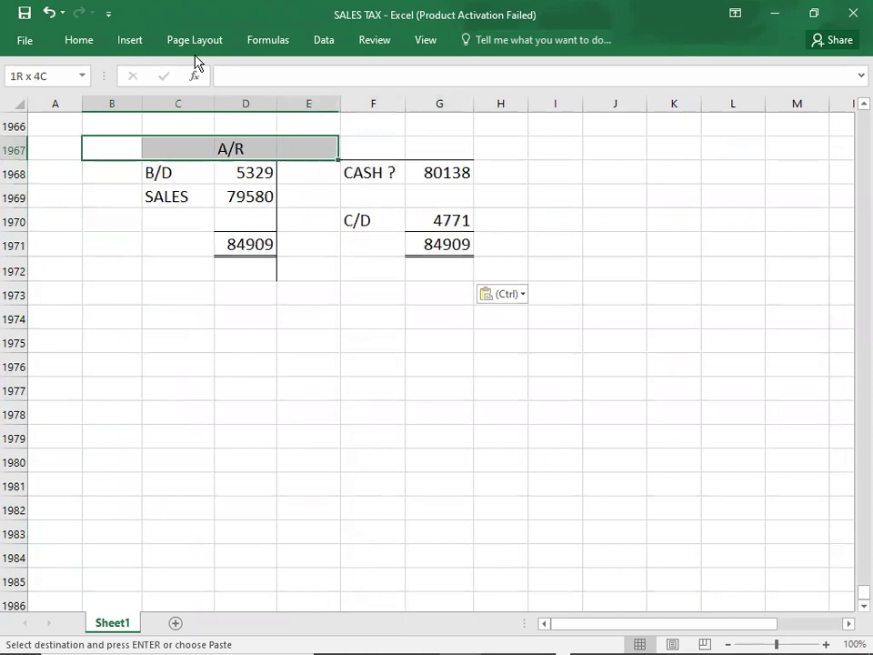
pyautogui.hotkey('shift', 'Right')
pyautogui.hotkey('shift', 'Right')
pyautogui.hotkey('shift', 'Right')
pyautogui.hotkey('shift', 'Down')
pyautogui.hotkey('shift', 'Down')
pyautogui.hotkey('shift', 'Down')
pyautogui.hotkey('shift', 'Down')
pyautogui.press('Delete')
# Title the account A/P in D1967 and enter question 169's opening balance as B/D 2660 in F1968:G1968
pyautogui.press('Right')
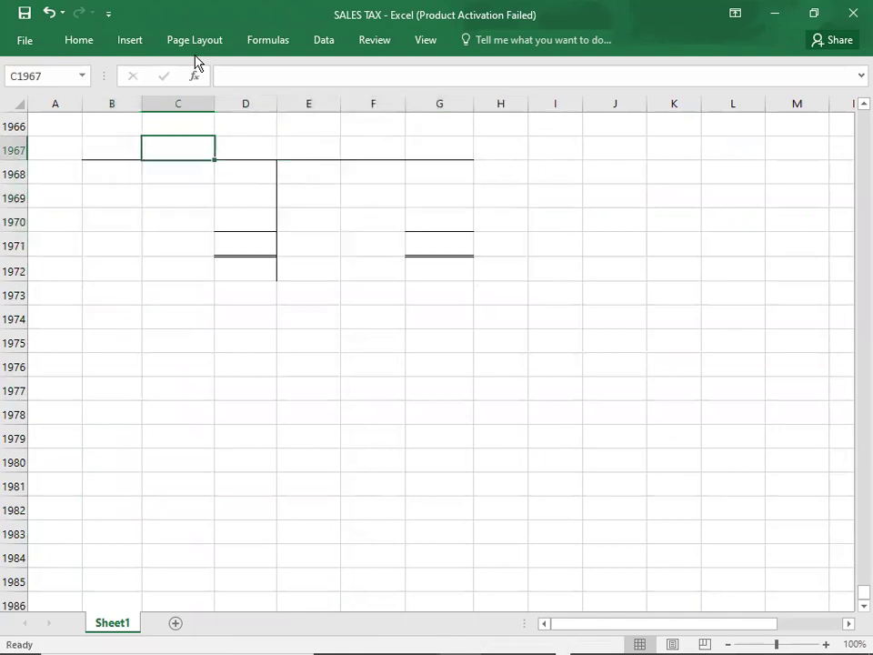
pyautogui.press('Right')
pyautogui.write('A/P')
pyautogui.press('Return')
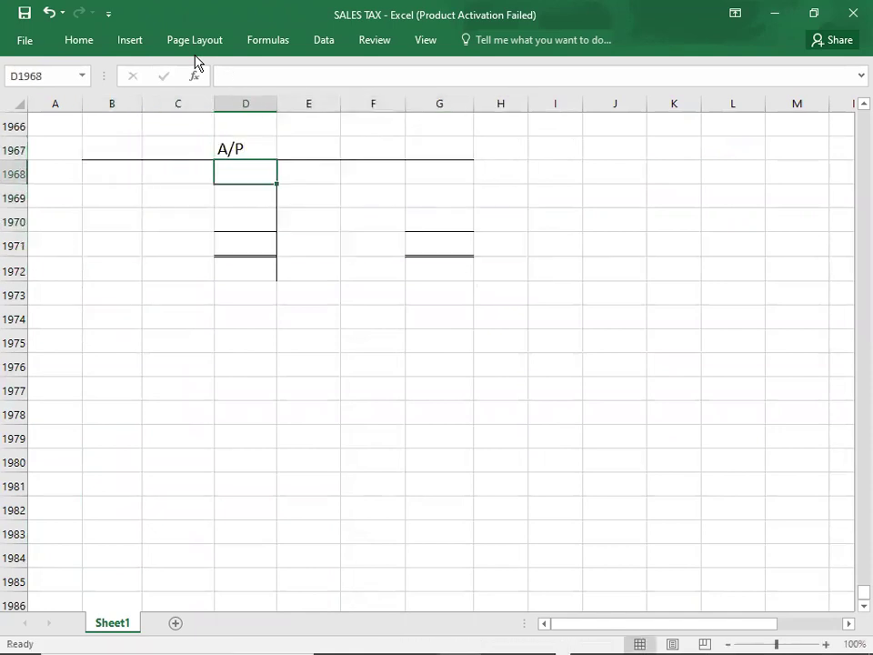
pyautogui.press('Right')
pyautogui.press('Right')
pyautogui.write('B/D')
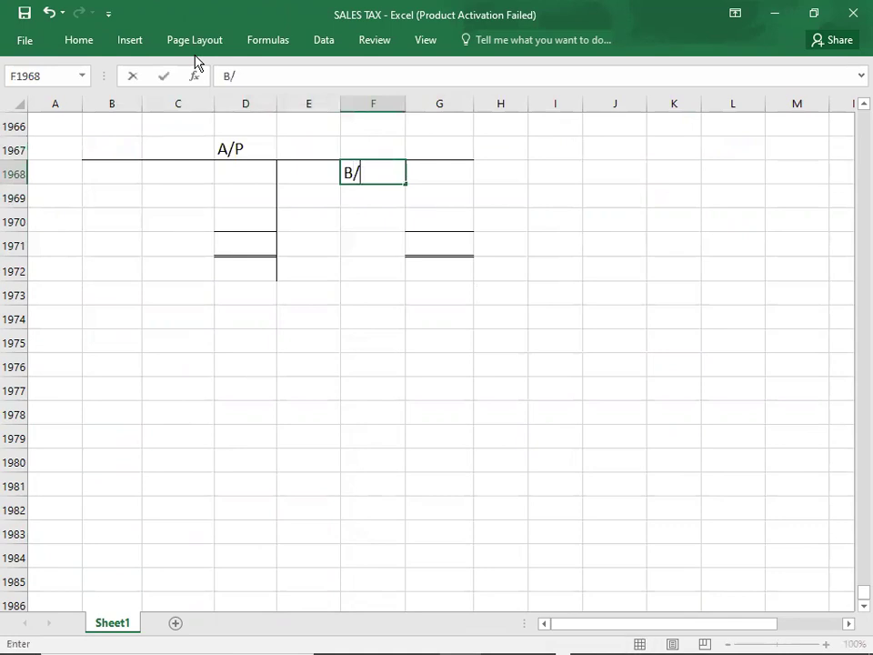
pyautogui.press('Tab')
pyautogui.hotkey('alt', 'Tab')
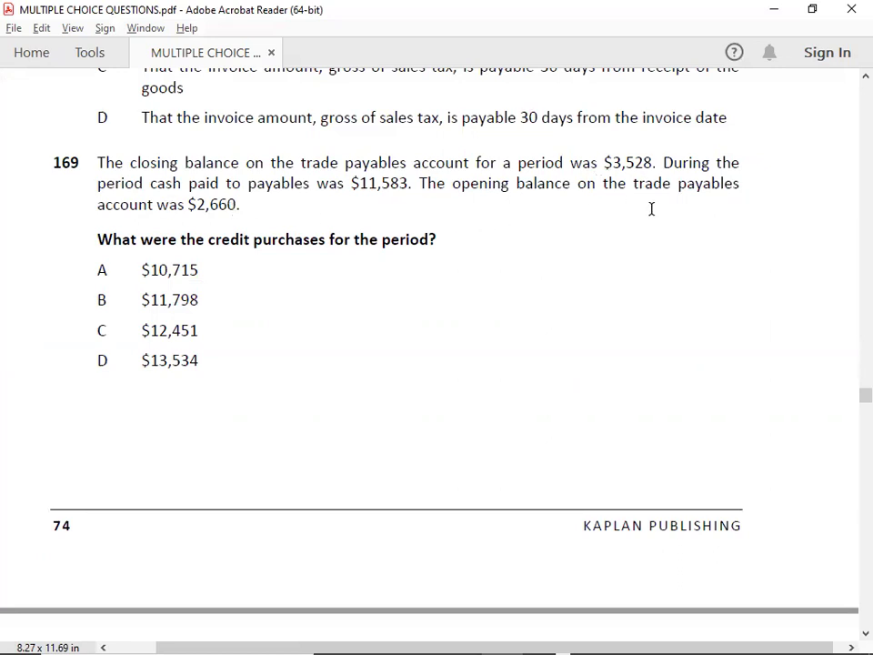
pyautogui.hotkey('alt', 'Tab')
pyautogui.write('2660')
pyautogui.press('Return')
# Enter the closing payables balance from question 169 as C/D 3528 in C1970:D1970
pyautogui.click(175, 225)
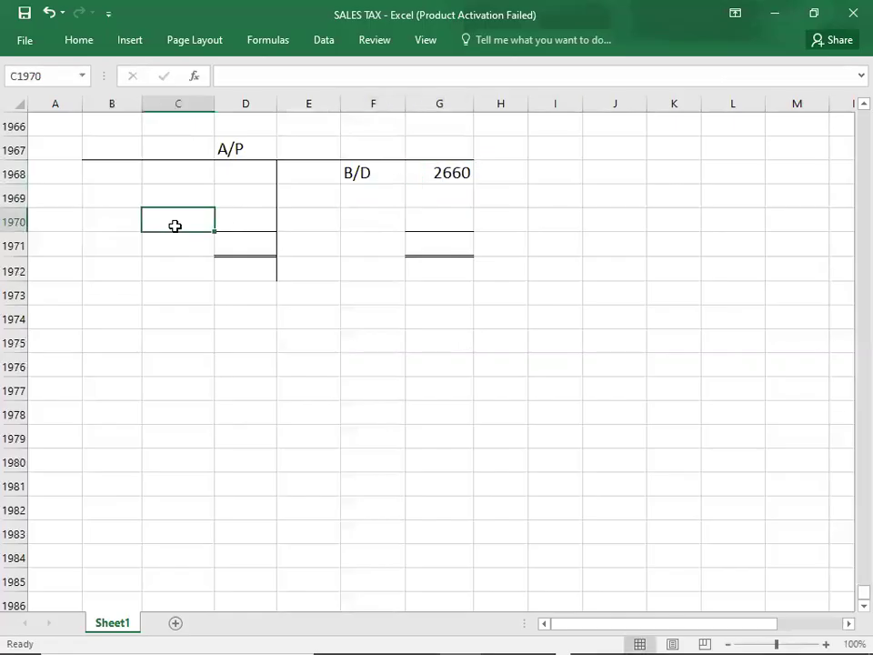
pyautogui.write('C/D')
pyautogui.press('Tab')
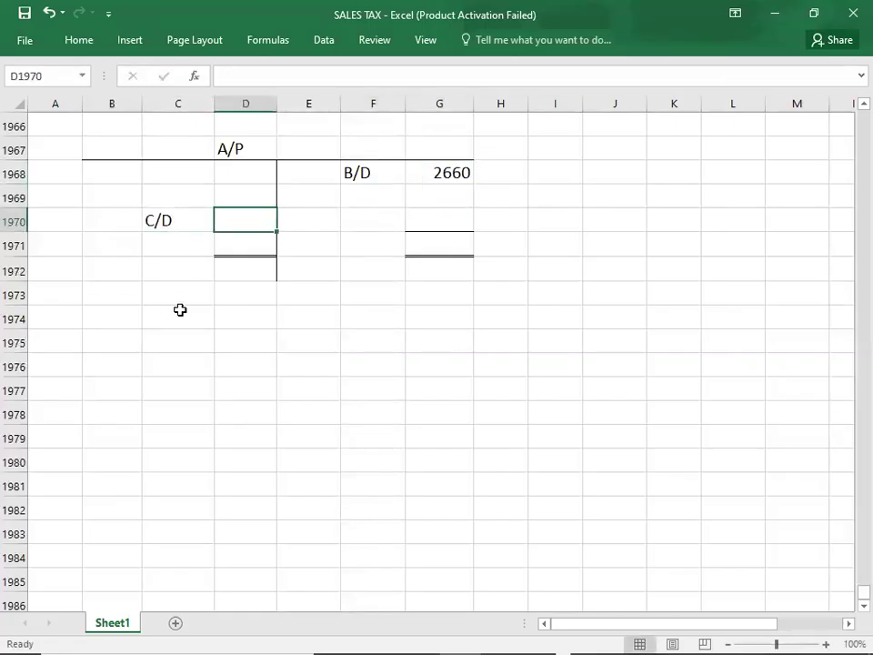
pyautogui.hotkey('alt', 'Tab')
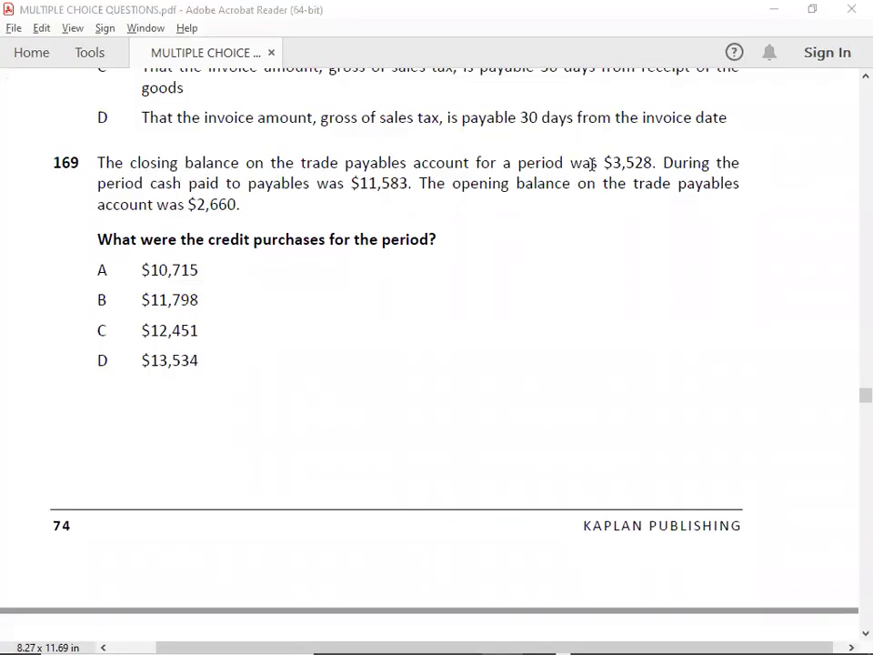
pyautogui.hotkey('alt', 'Tab')
pyautogui.write('3528')
pyautogui.press('Return')
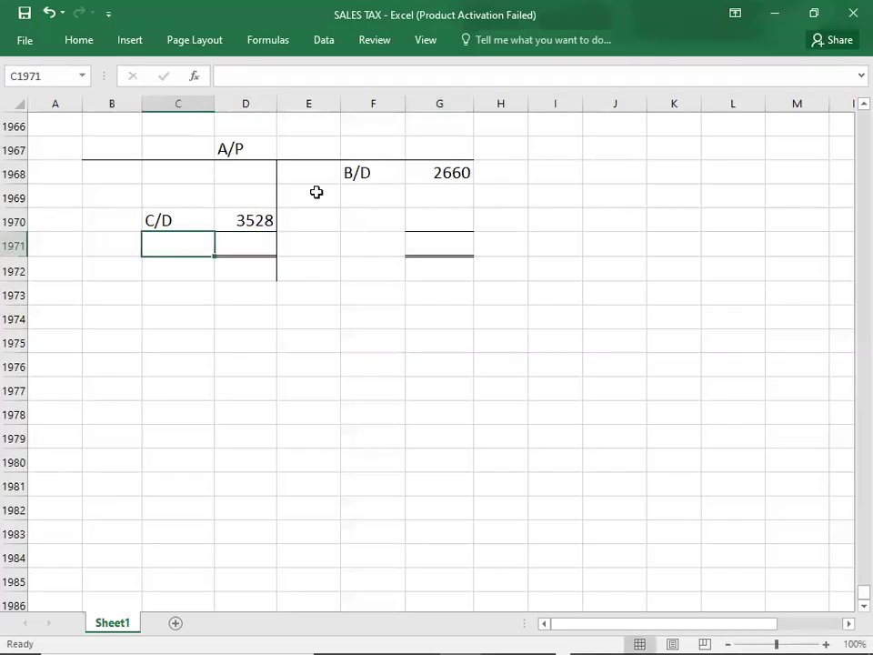
# Enter the cash paid to payables from question 169 as CASH 11583 in C1968:D1968
pyautogui.click(201, 168)
pyautogui.write('CASH')
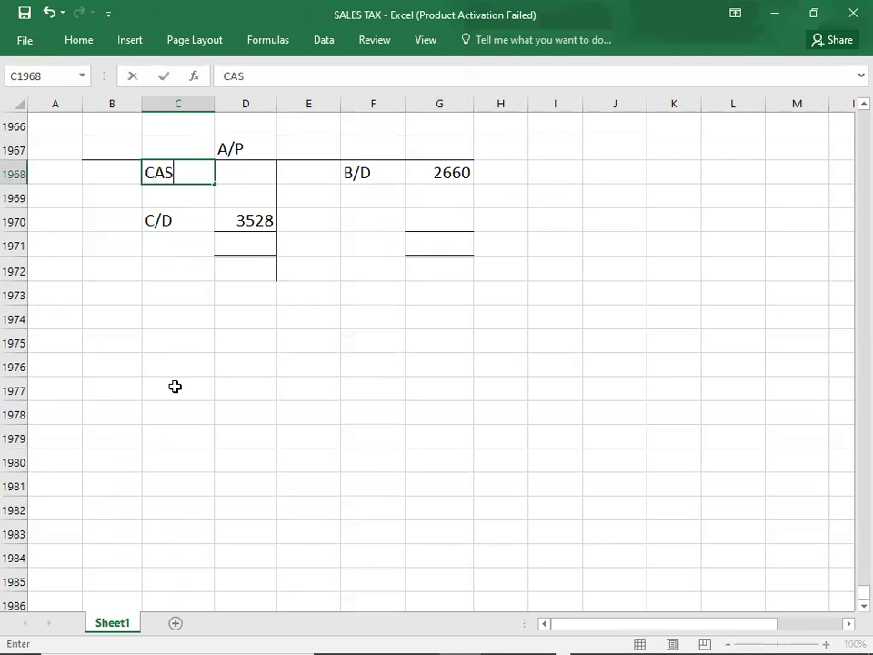
pyautogui.press('Tab')
pyautogui.hotkey('alt', 'Tab')
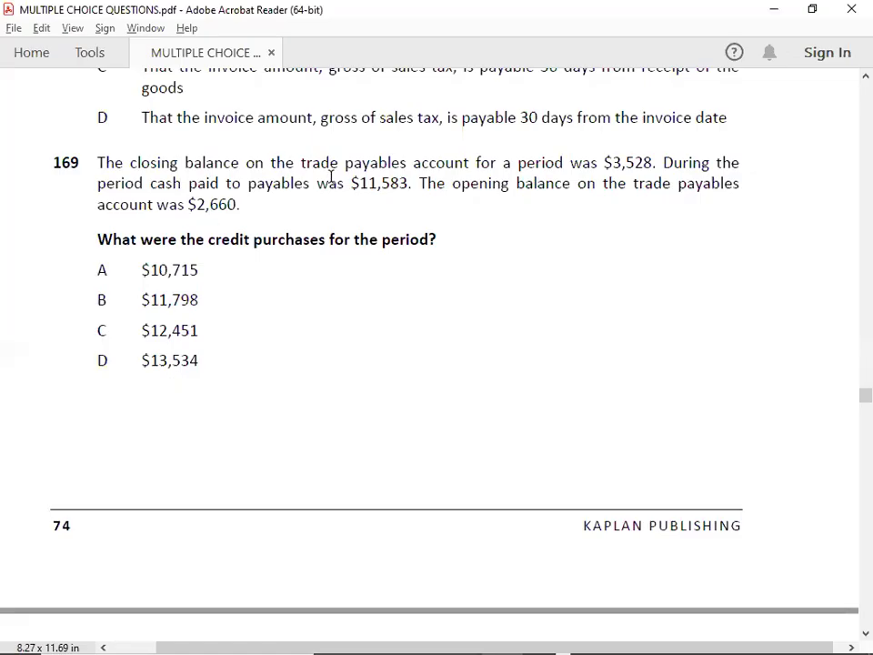
pyautogui.hotkey('alt', 'Tab')
pyautogui.write('11583')
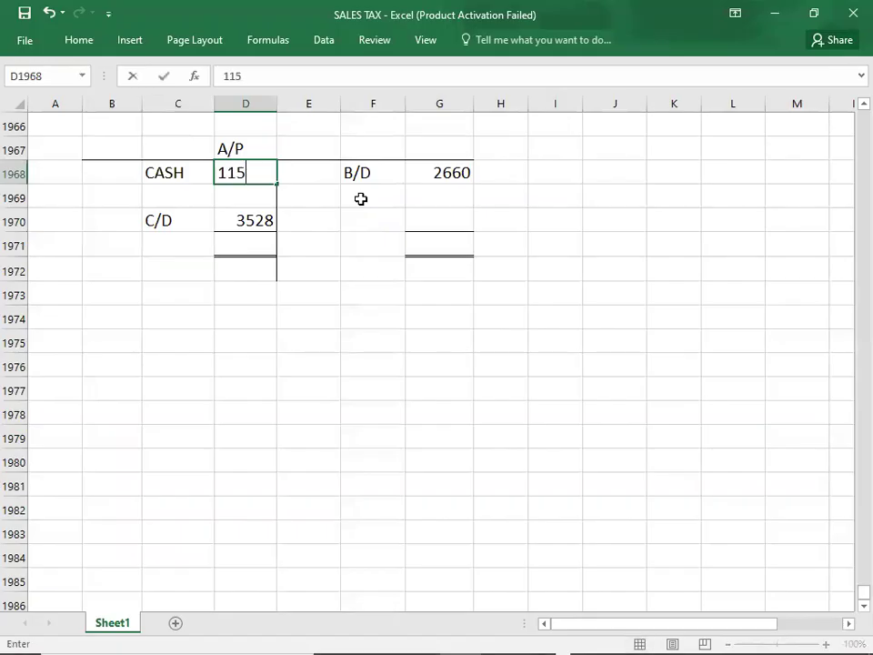
pyautogui.press('Return')
# Label the credit-side balancing line PURCHASES in F1970
pyautogui.press('Up')
pyautogui.press('Right')
pyautogui.press('Down')
pyautogui.press('Down')
pyautogui.press('Right')
pyautogui.press('Right')
pyautogui.write('PURCHASES')
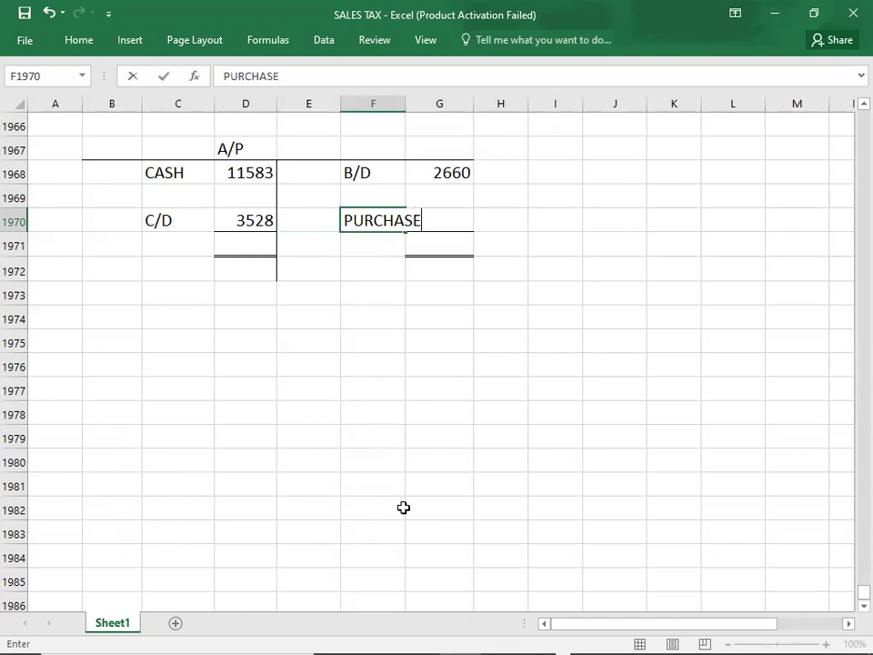
pyautogui.press('Return')
# Add up the debit side of the A/P account and enter 15111 as the total in D1971 and G1971
pyautogui.moveTo(242, 174); pyautogui.dragTo(245, 222)
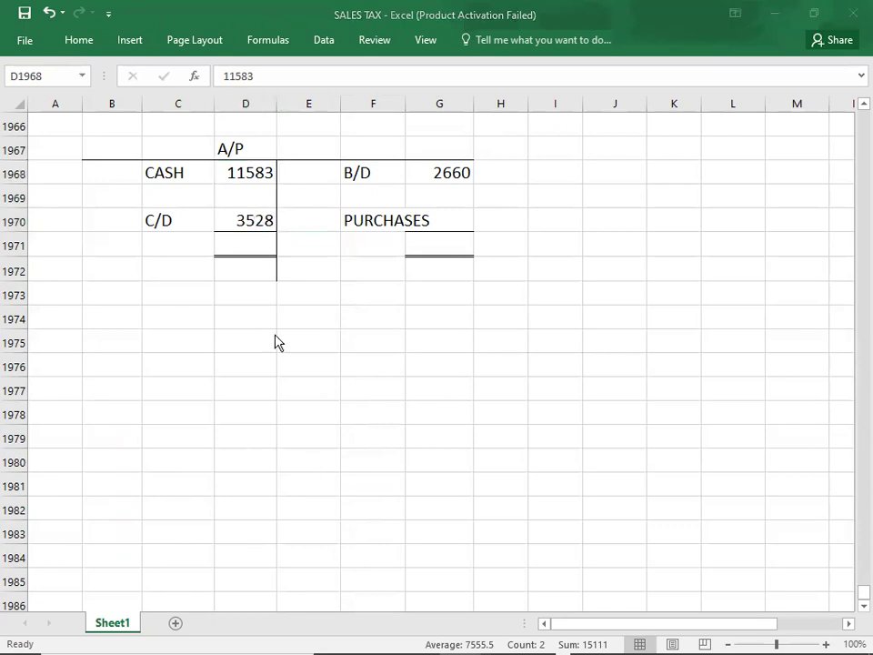
pyautogui.moveTo(250, 235)
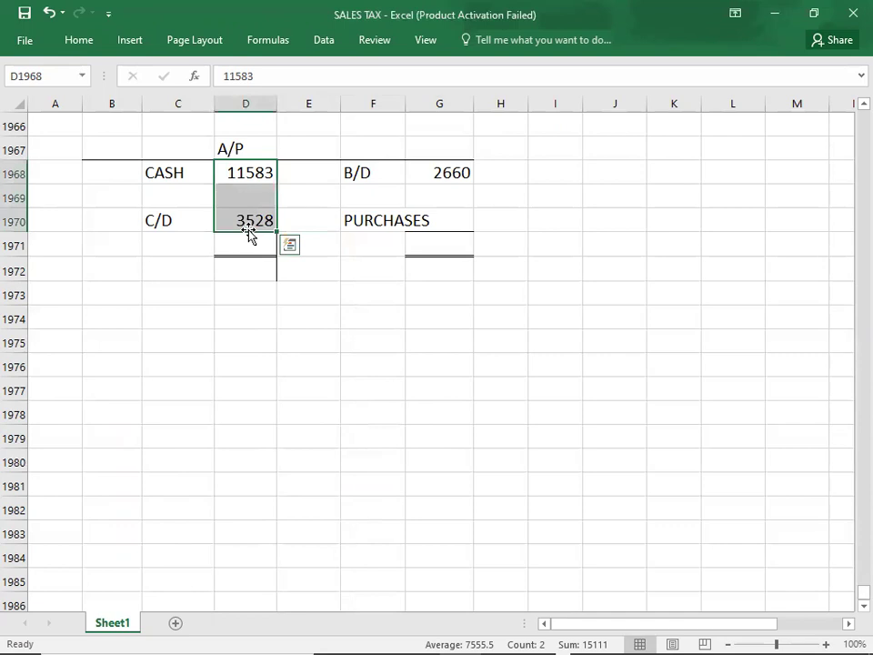
pyautogui.click(244, 245)
pyautogui.write('15111')
pyautogui.press('Tab')
pyautogui.press('Tab')
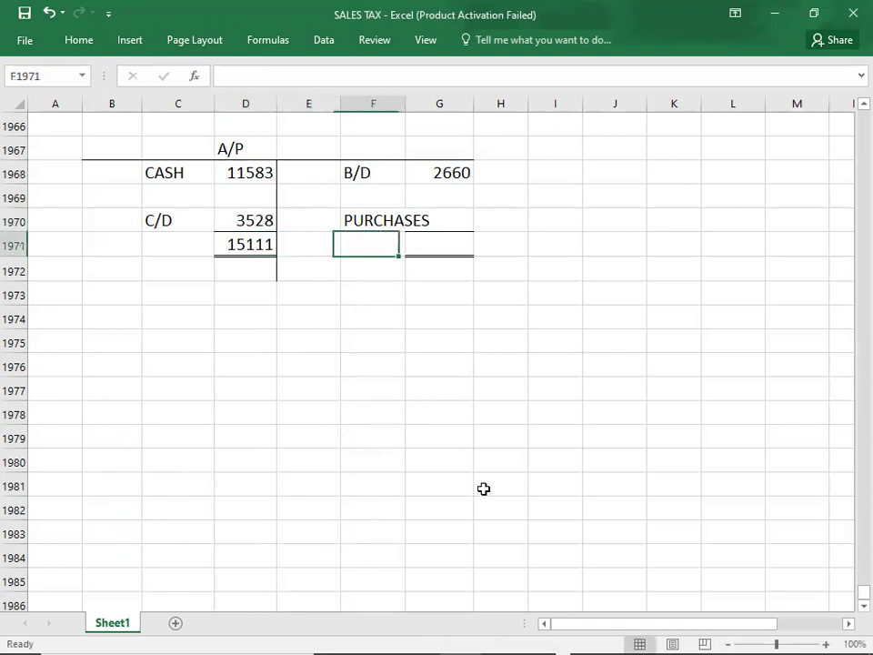
pyautogui.press('Tab')
pyautogui.write('15111')
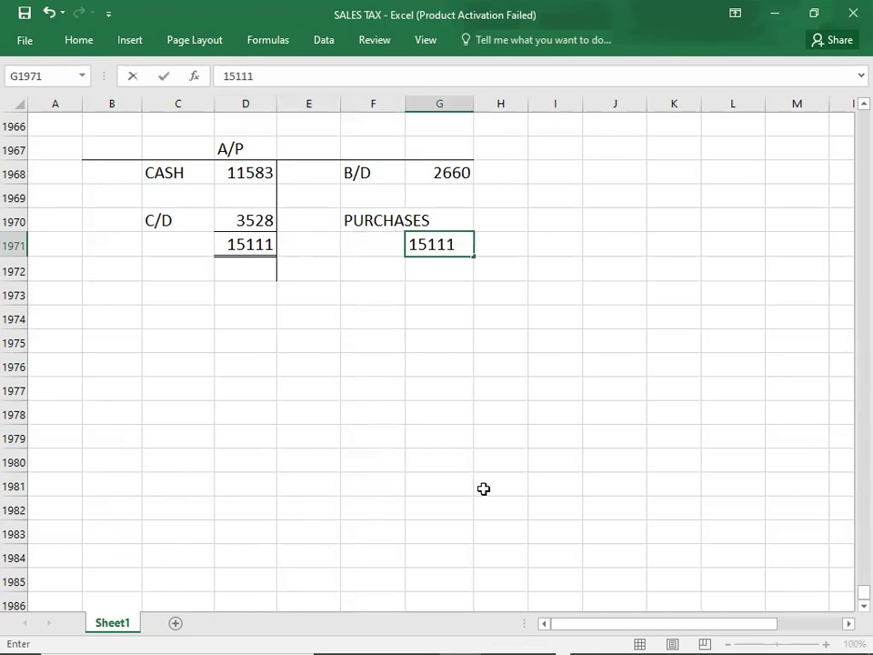
pyautogui.press('Up')
# Enter the balancing purchases figure 12451 in G1970 and widen column F for the PURCHASES label
pyautogui.press('Down')
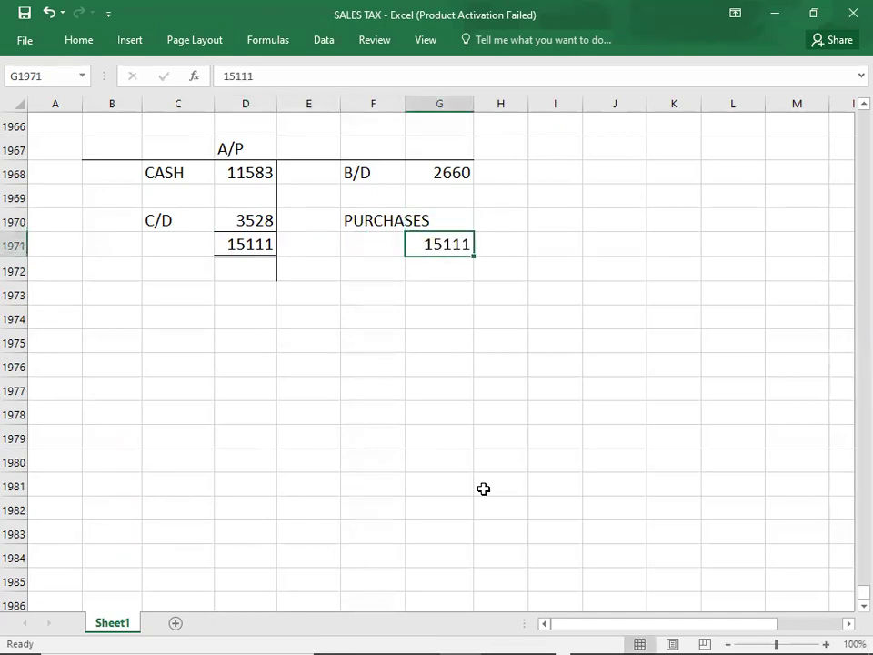
pyautogui.hotkey('shift', 'Up')
pyautogui.hotkey('shift', 'Up')
pyautogui.hotkey('shift', 'Up')
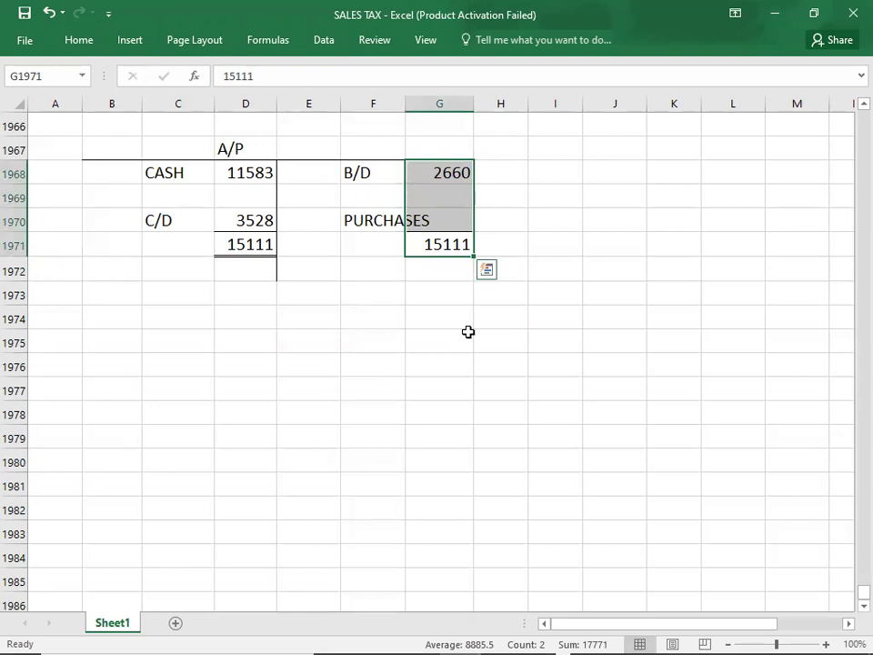
pyautogui.click(441, 216)
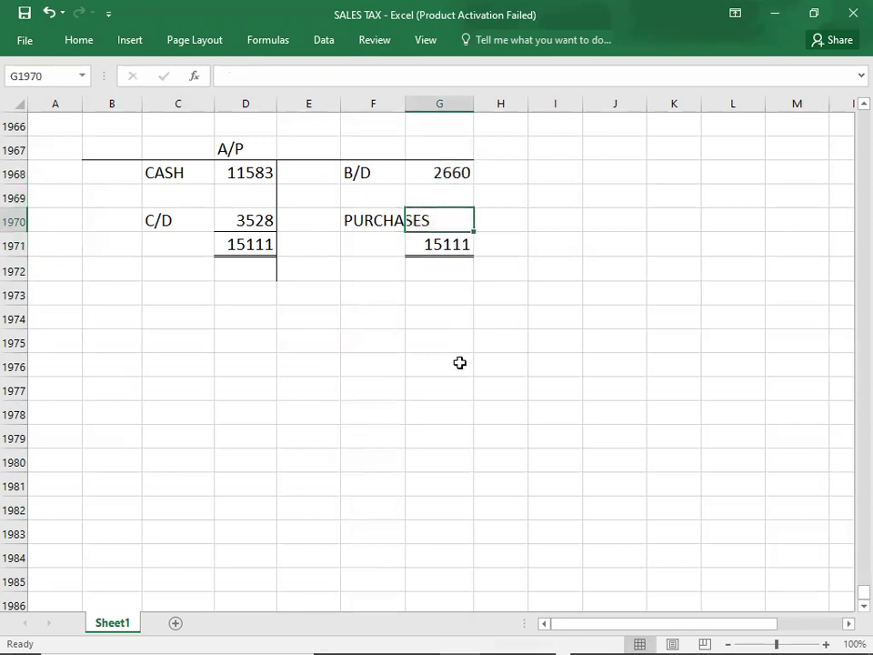
pyautogui.write('12451')
pyautogui.press('Return')
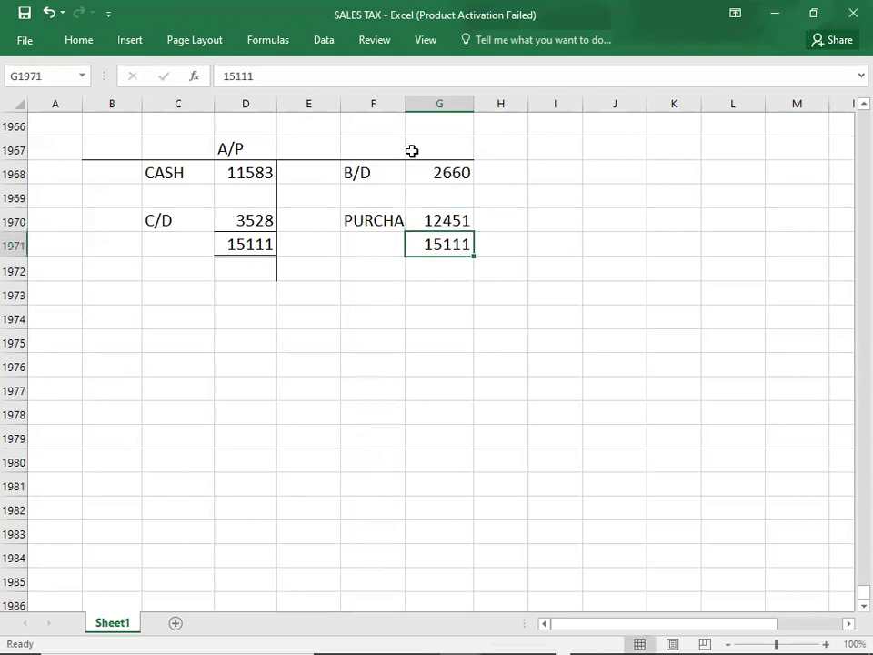
pyautogui.moveTo(410, 107); pyautogui.dragTo(422, 109)
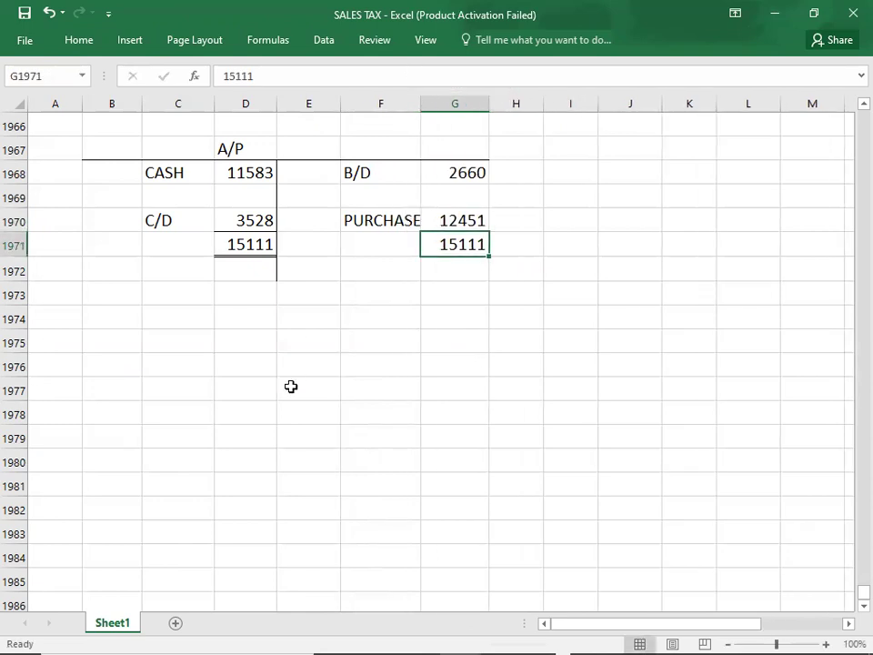
# Compare the purchases figure with the PDF's answer options and record 169 in A1967 and answer C in A1968
pyautogui.hotkey('alt', 'Tab')
pyautogui.press('Tab')
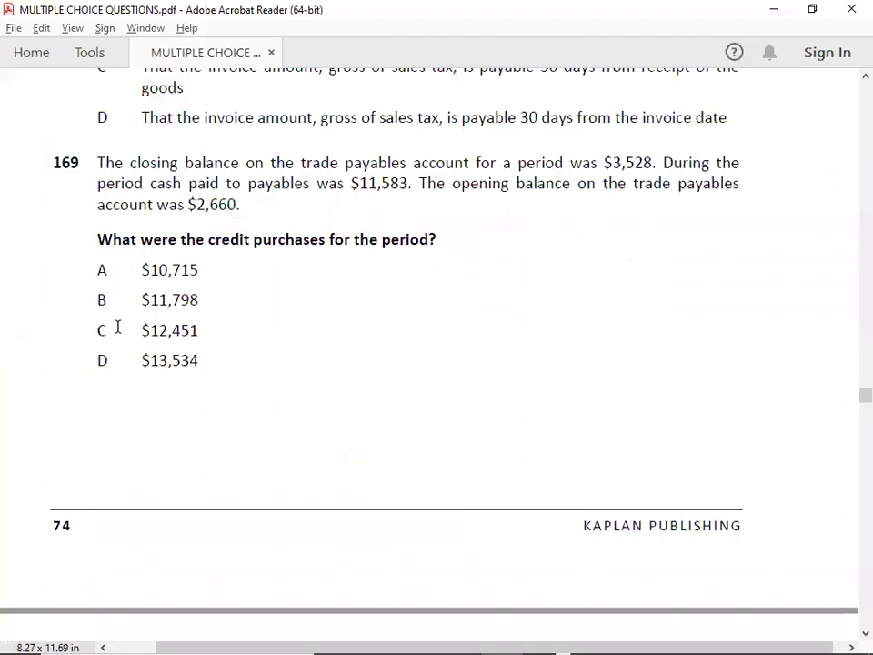
pyautogui.hotkey('alt', 'Tab')
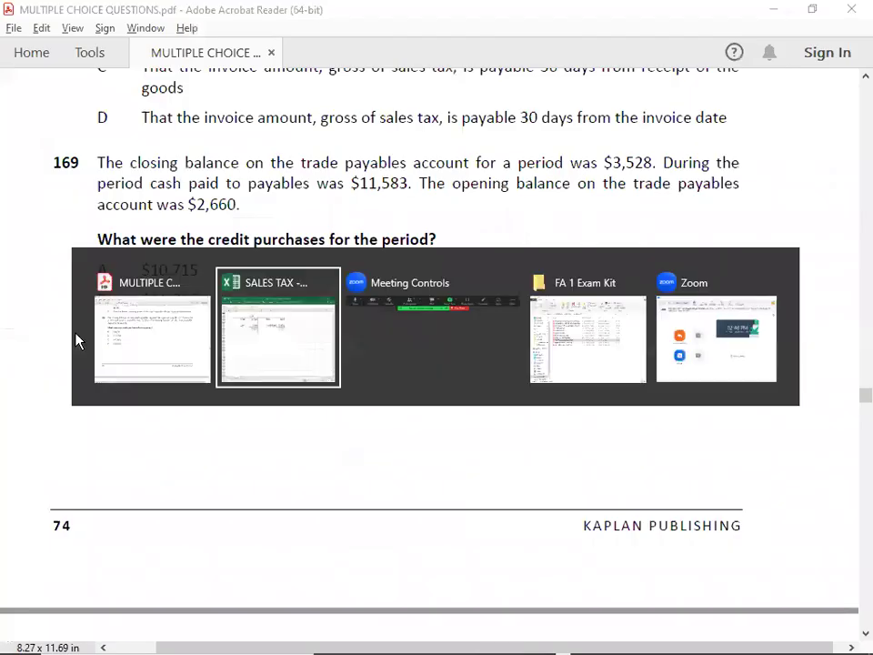
pyautogui.click(63, 148)
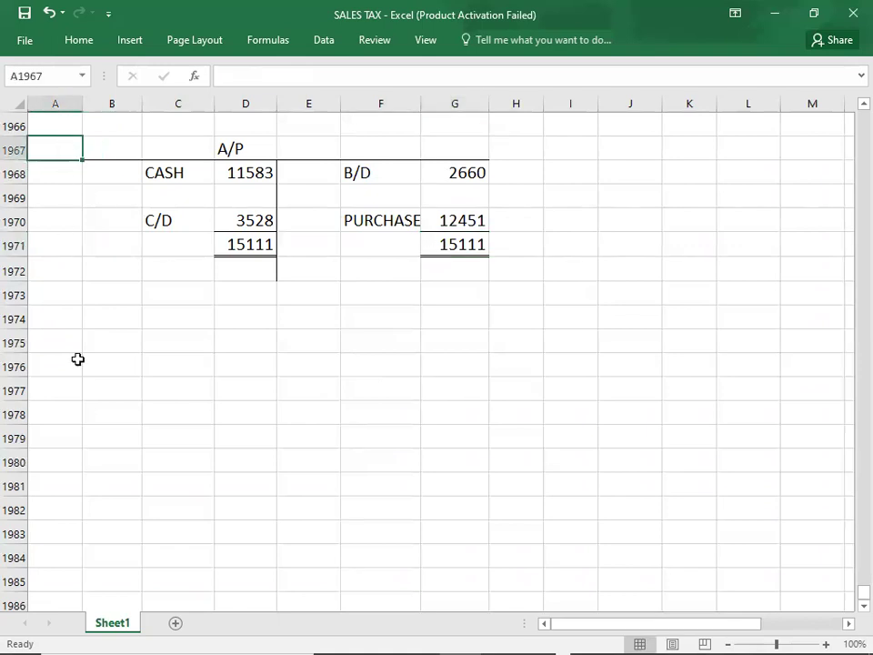
pyautogui.write('169')
pyautogui.write('C')
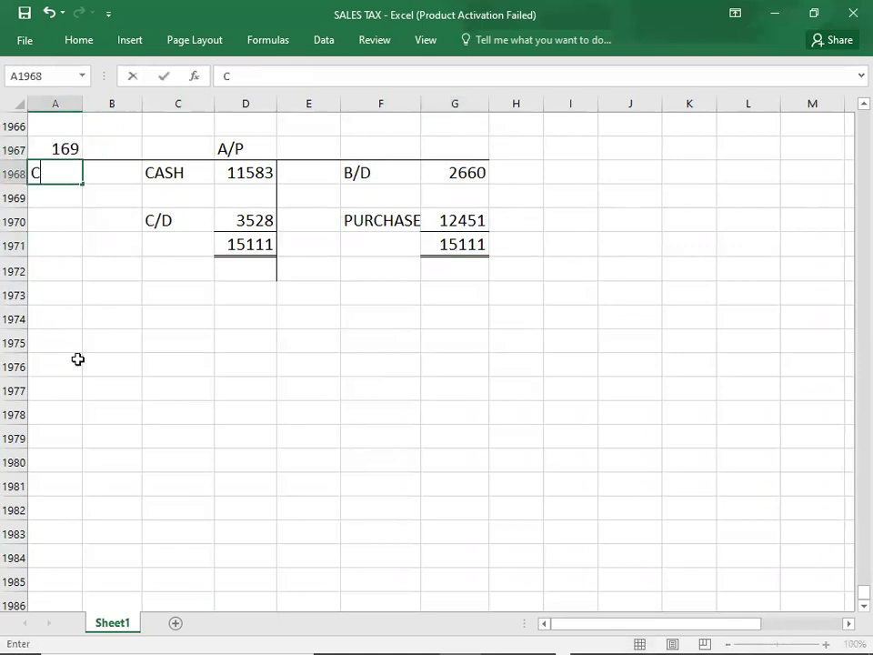
pyautogui.press('Down')
pyautogui.press('Down')
pyautogui.press('Down')
pyautogui.press('Down')
pyautogui.press('Down')
pyautogui.press('Down')
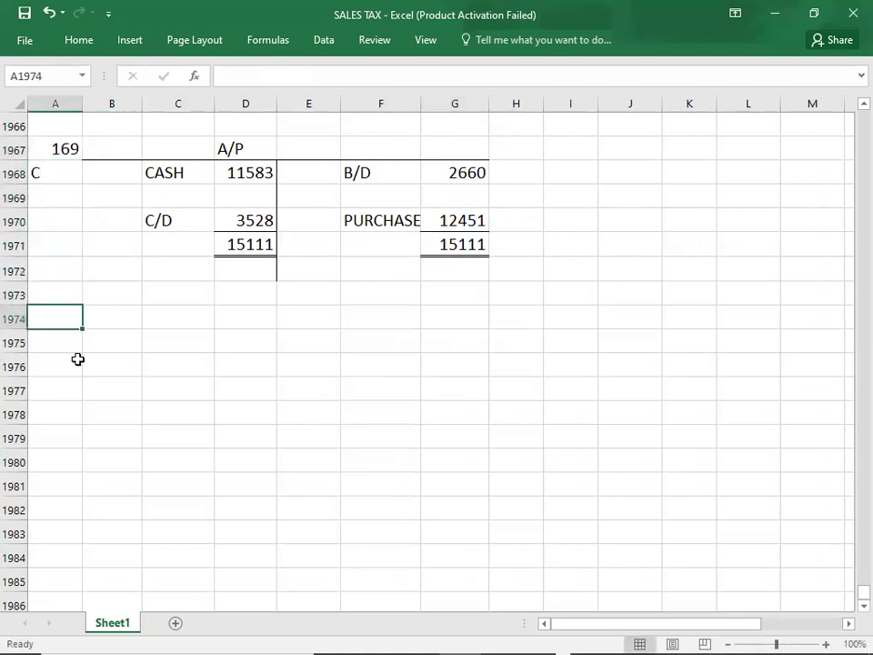
# Switch to the PDF and read question 170 on finding credit purchases from the payables balances and payments
pyautogui.hotkey('alt', 'Tab')
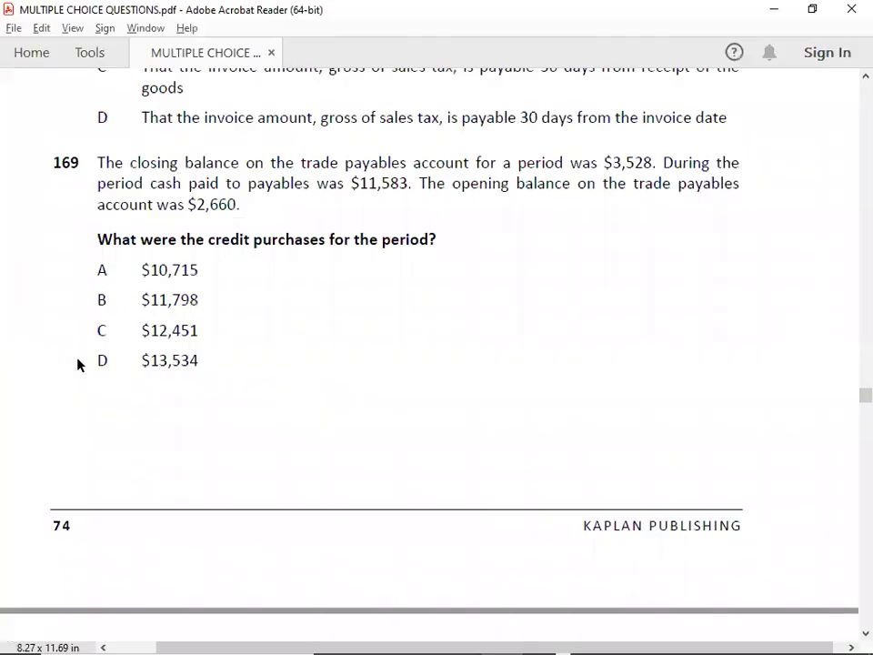
pyautogui.hotkey('alt', 'Tab')
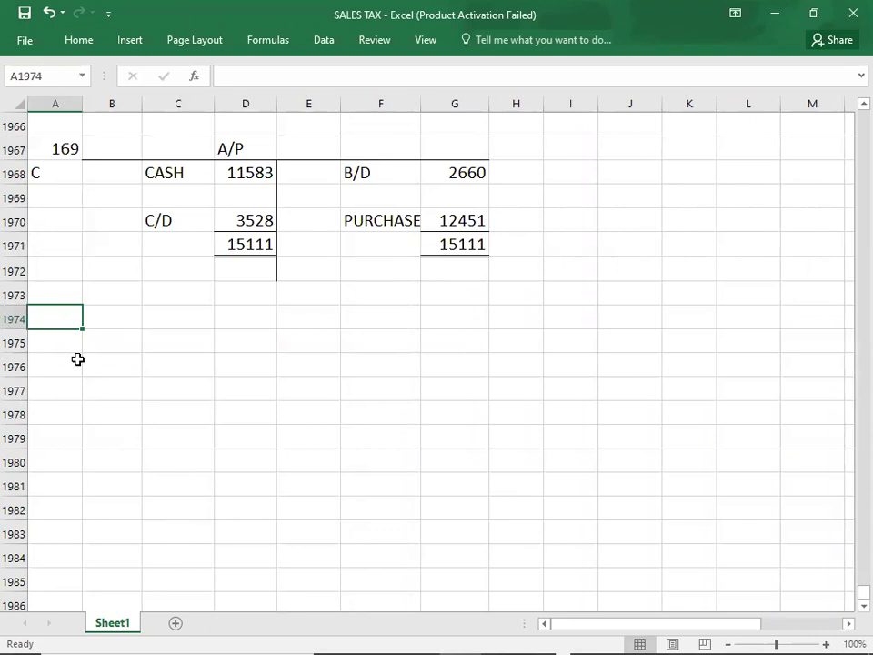
pyautogui.press('Down')
pyautogui.hotkey('alt', 'Tab')
pyautogui.scroll(-10, 78, 363)
pyautogui.scroll(-3, 77, 364)
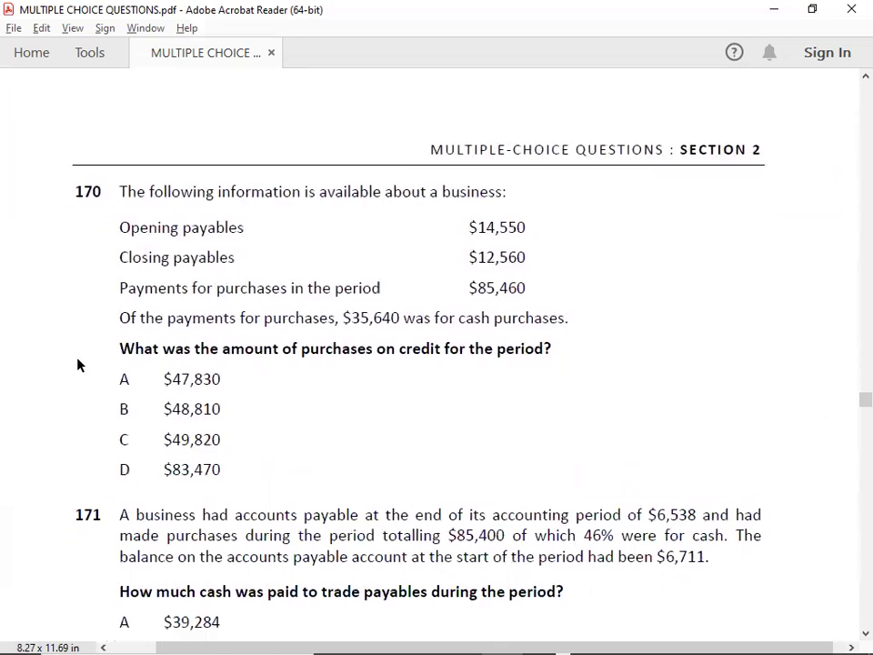
pyautogui.scroll(-2, 77, 364)
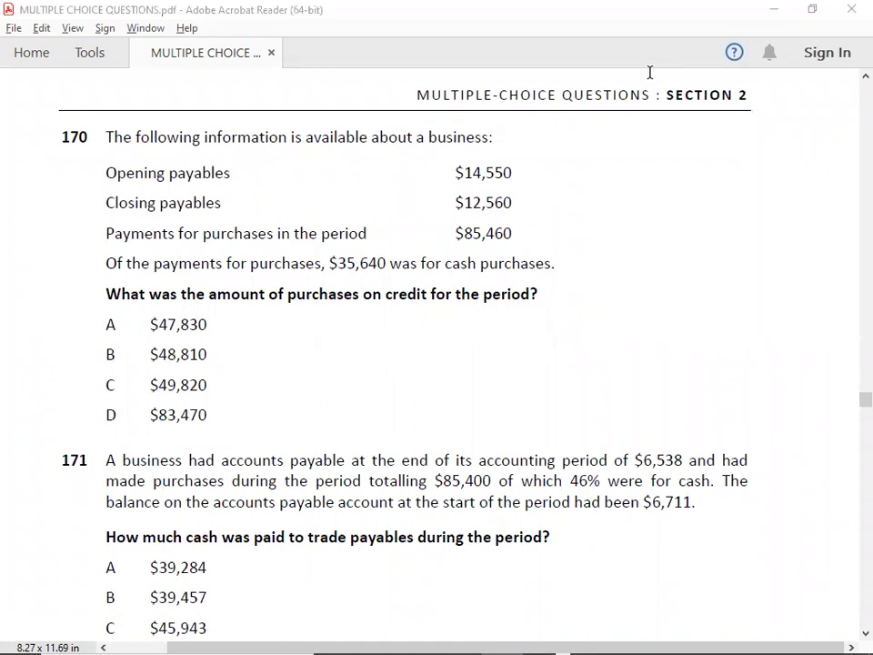
# Enter the opening payables of 14550 from the PDF as the B/D balance in G1976 of the workbook
pyautogui.hotkey('alt', 'Tab')
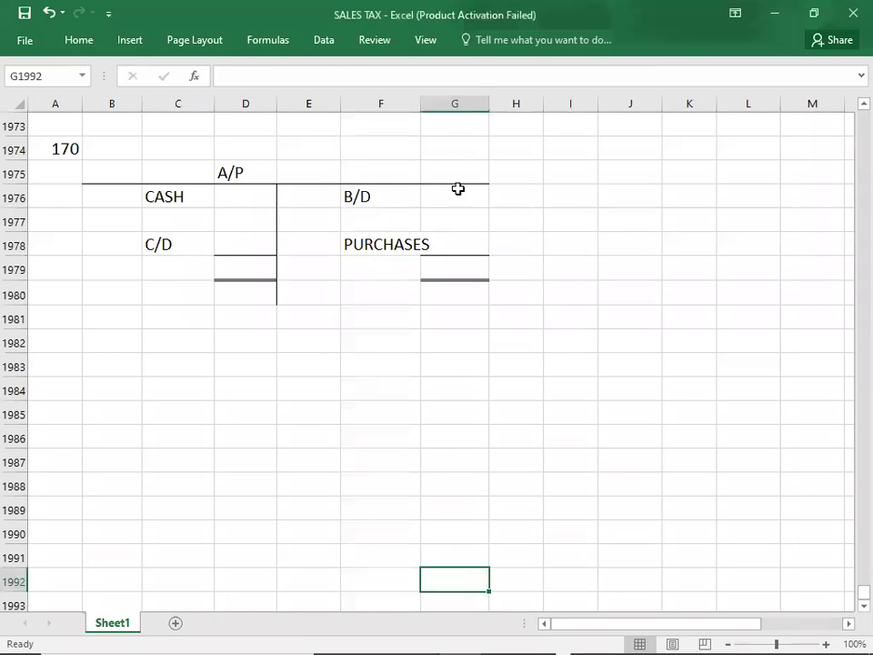
pyautogui.click(468, 202)
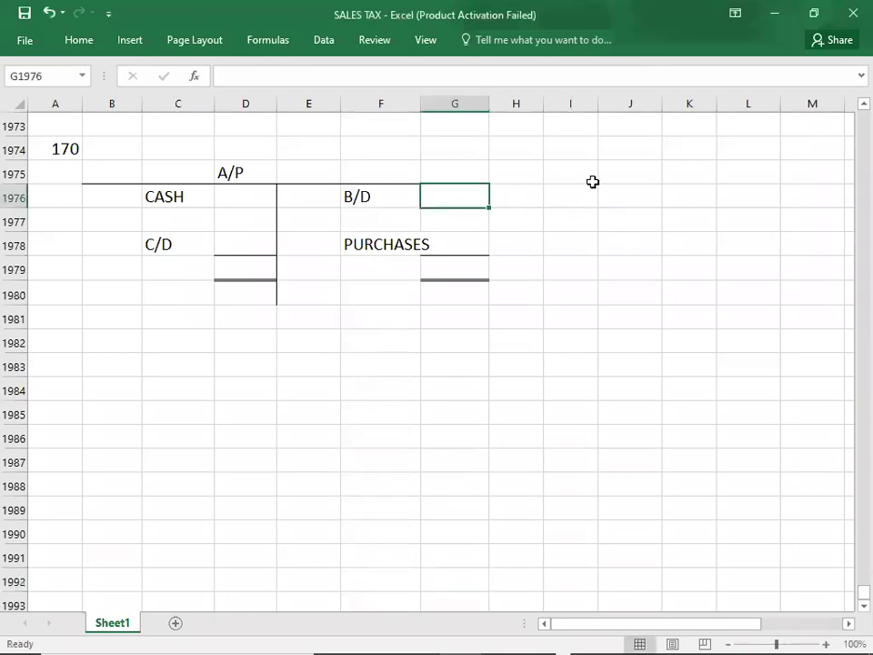
pyautogui.hotkey('alt', 'Tab')
pyautogui.hotkey('alt', 'Tab')
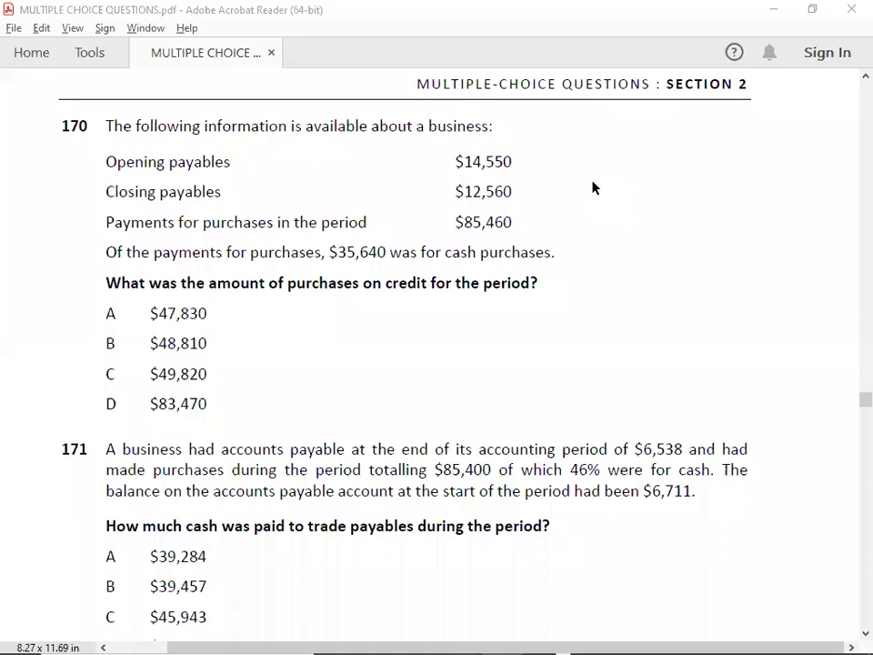
pyautogui.hotkey('alt', 'Tab')
pyautogui.write('14550')
pyautogui.press('Return')
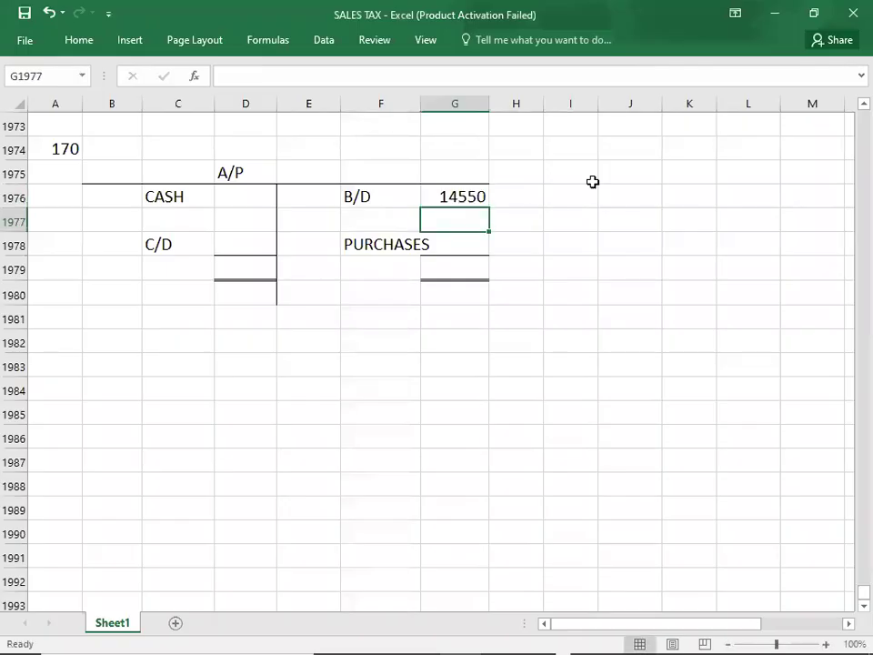
# Look up the closing payables in the PDF and enter 12560 as the C/D balance in D1978
pyautogui.hotkey('alt', 'Tab')
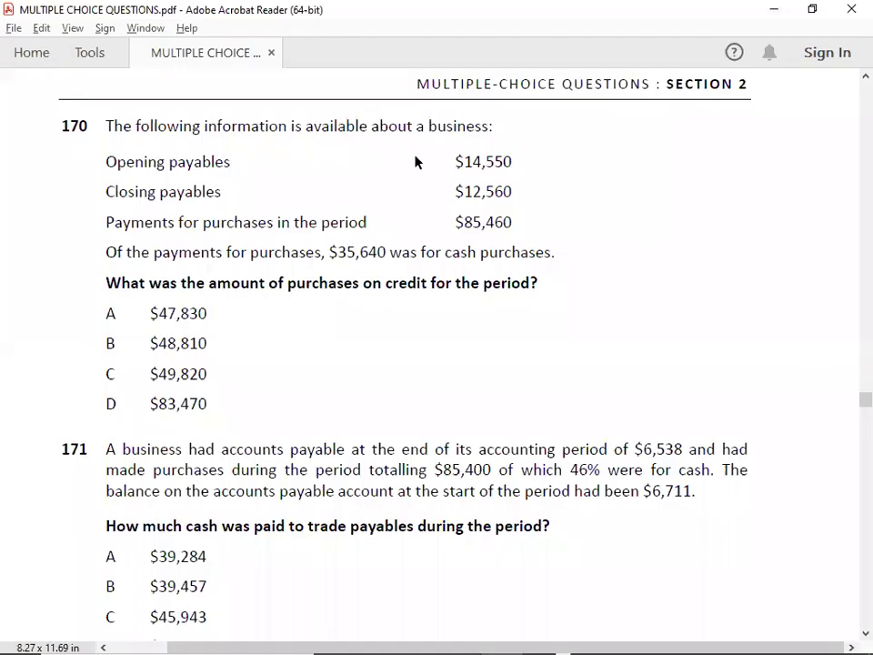
pyautogui.hotkey('alt', 'Tab')
pyautogui.press('Left')
pyautogui.press('Left')
pyautogui.press('Down')
pyautogui.press('F2')
pyautogui.write('12560')
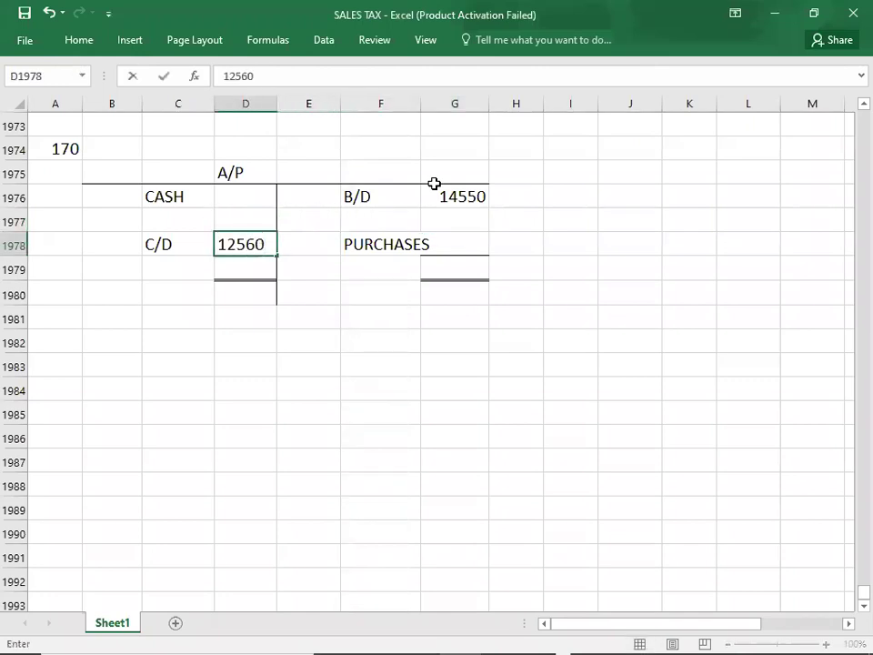
# Check the payment figures in the PDF and enter the credit payments of 49820 beside CASH in D1976
pyautogui.hotkey('alt', 'Tab')
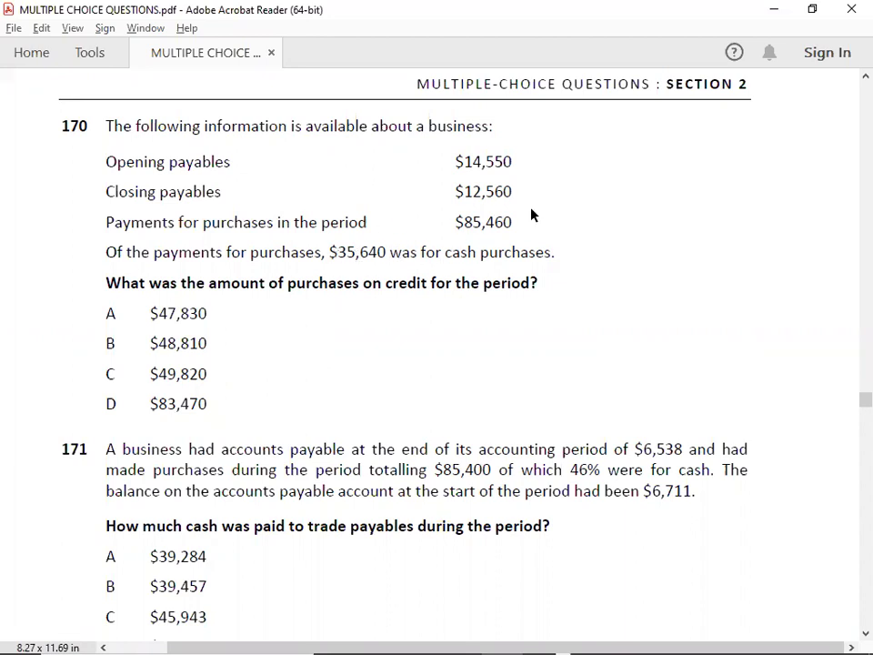
pyautogui.hotkey('alt', 'Tab')
pyautogui.press('Up')
pyautogui.press('Up')
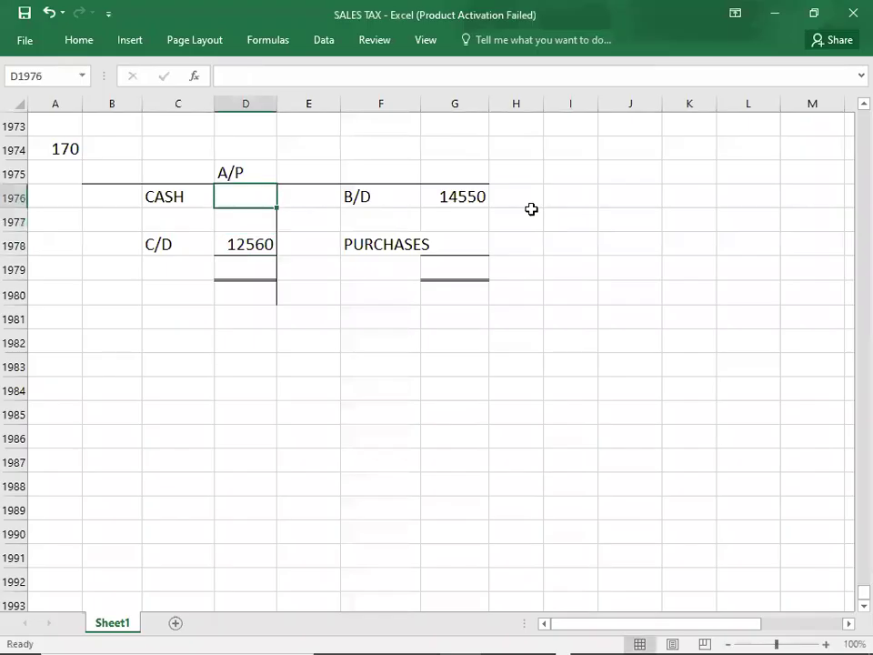
pyautogui.write('49820')
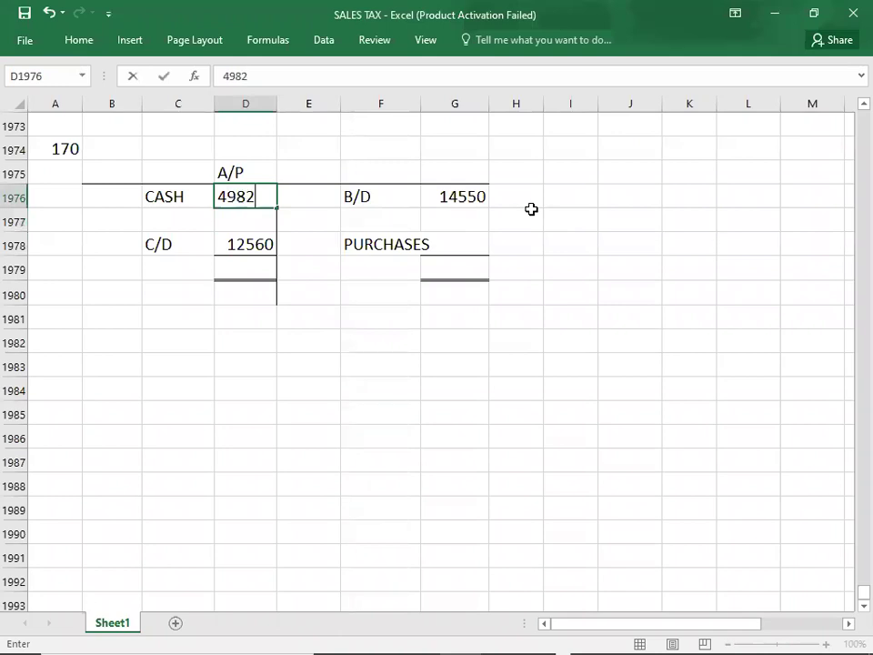
pyautogui.press('Return')
# Add up the debit amounts in D1976:D1978 and enter the total 62380 in D1979
pyautogui.press('Up')
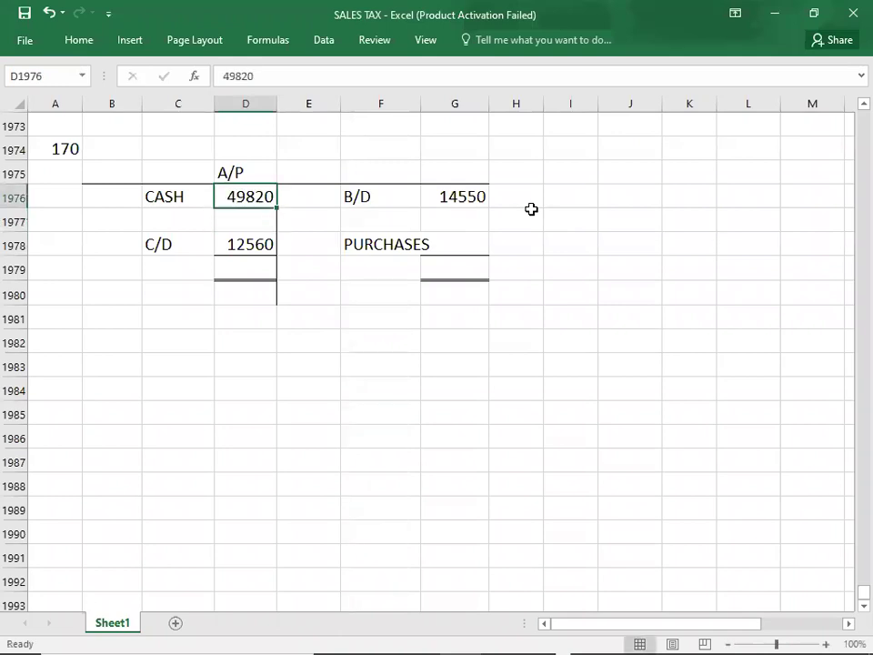
pyautogui.hotkey('shift', 'Down')
pyautogui.hotkey('shift', 'Down')
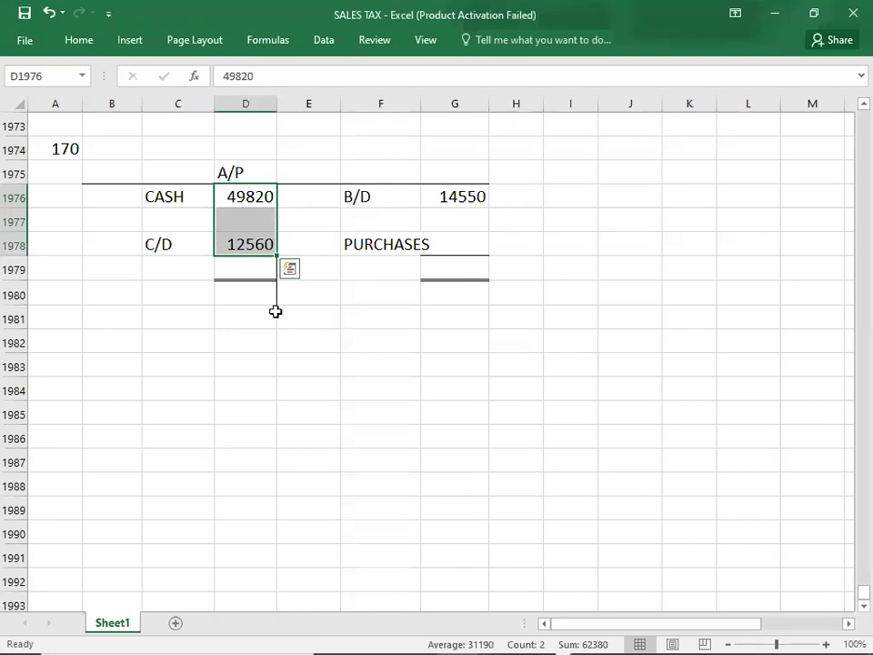
pyautogui.click(252, 267)
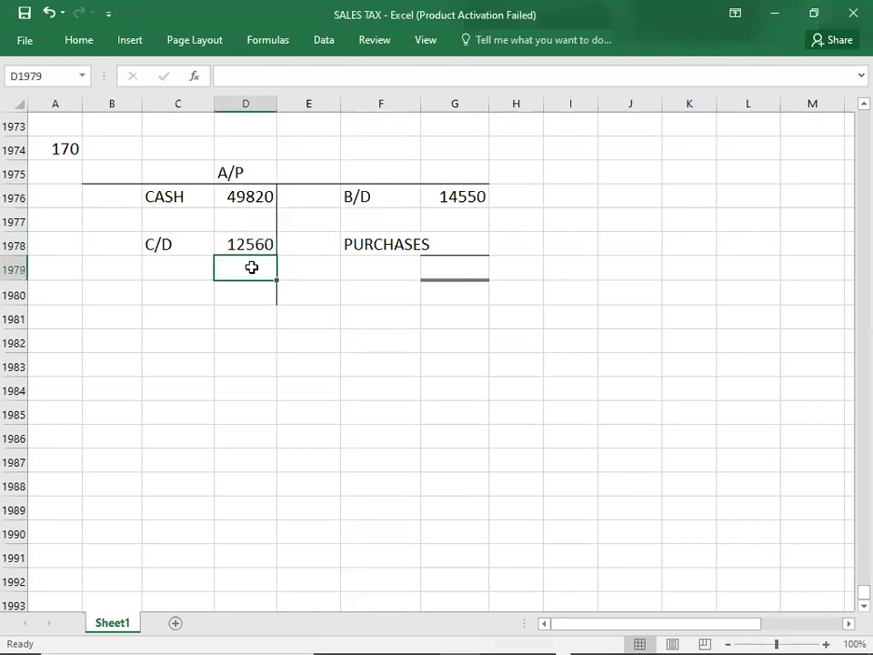
pyautogui.write('62380')
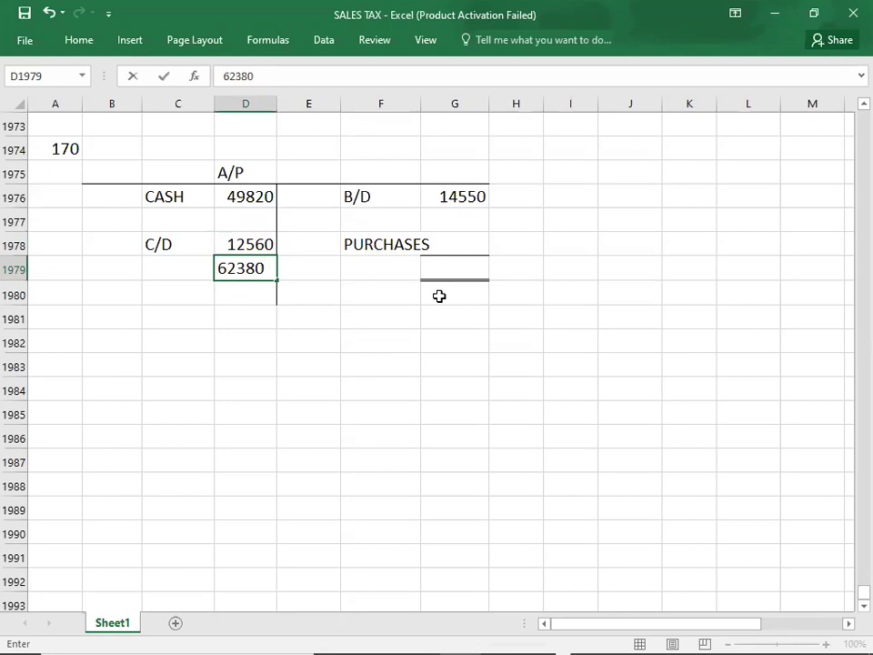
pyautogui.press('BackSpace')
pyautogui.press('BackSpace')
pyautogui.write('880')
pyautogui.press('BackSpace')
pyautogui.press('BackSpace')
pyautogui.press('BackSpace')
pyautogui.press('BackSpace')
pyautogui.write('380')
pyautogui.press('Return')
pyautogui.press('Up')
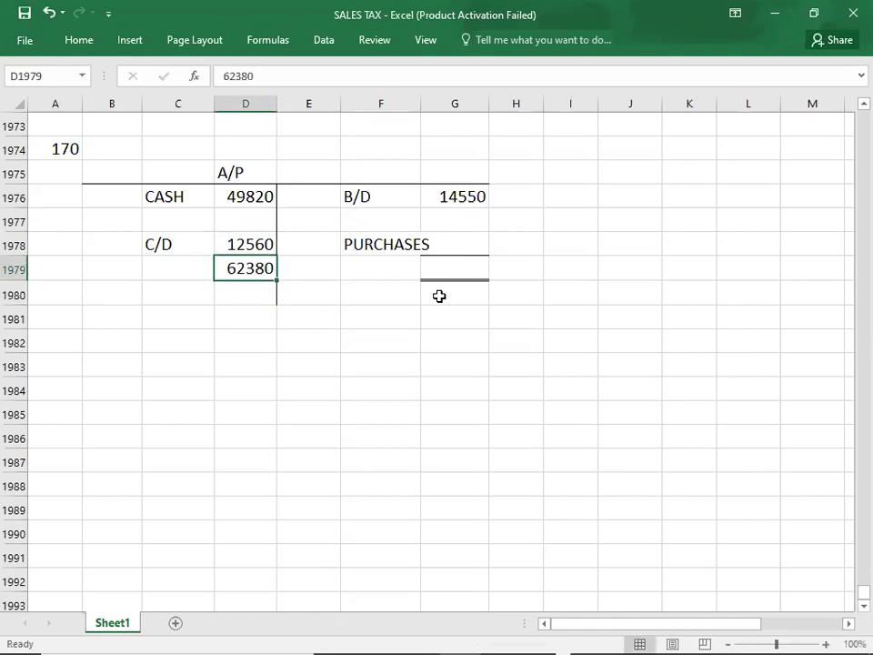
# Recheck the debit side sum and enter the matching total 62380 in G1979 on the credit side
pyautogui.press('Up')
pyautogui.hotkey('shift', 'Up')
pyautogui.hotkey('shift', 'Up')
pyautogui.press('Down')
pyautogui.press('Right')
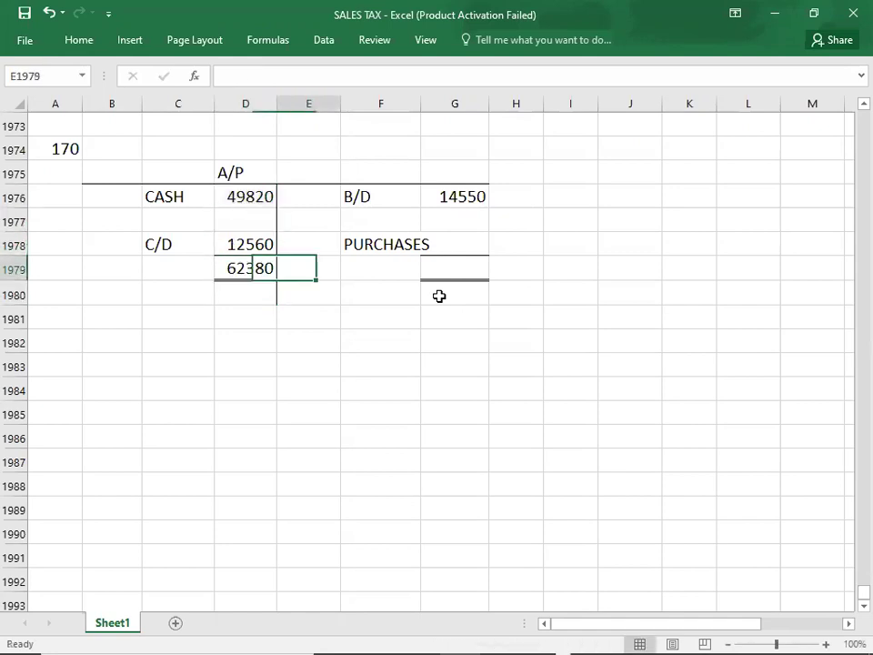
pyautogui.press('Right')
pyautogui.press('Right')
pyautogui.write('62380')
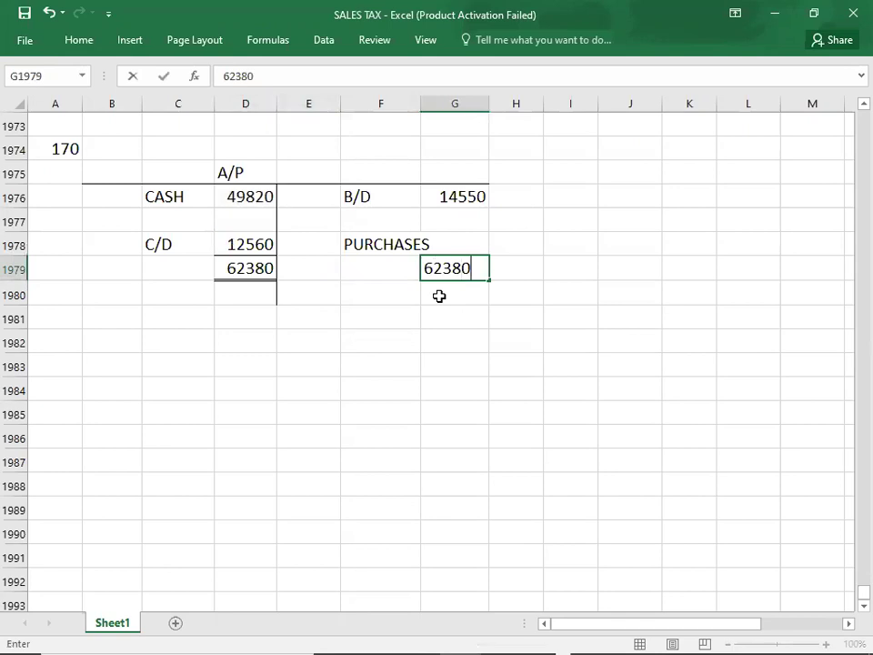
# Enter the balancing credit purchases figure 47830 beside PURCHASES in G1978
pyautogui.press('Up')
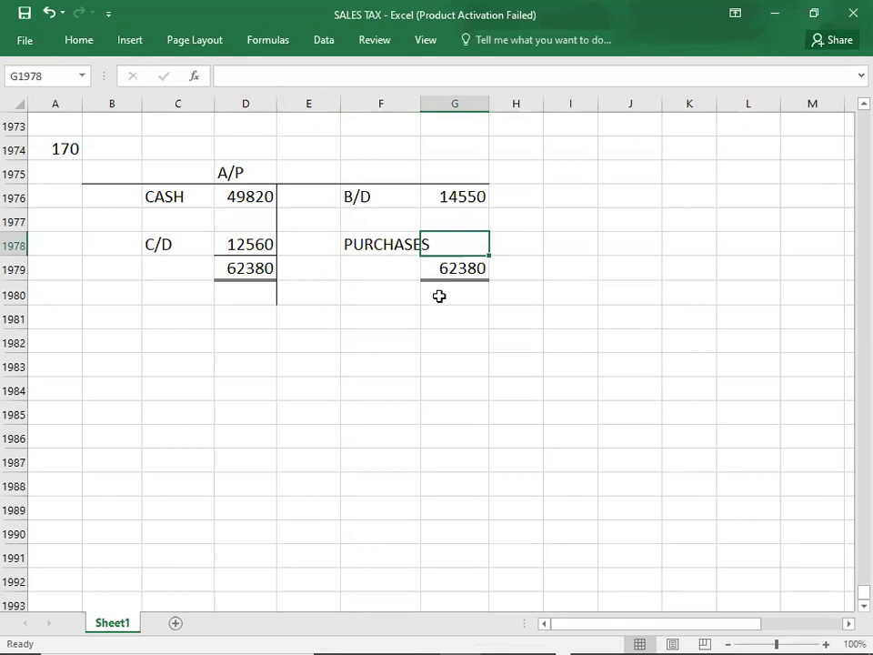
pyautogui.write('478')
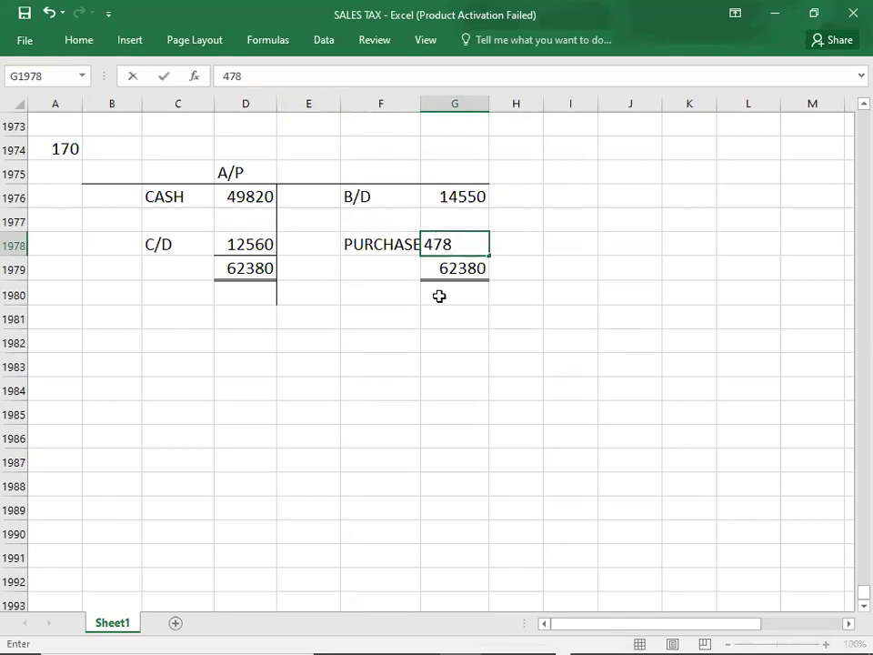
pyautogui.write('30')
pyautogui.press('Return')
pyautogui.press('Return')
pyautogui.press('Return')
pyautogui.press('Return')
# Compare the purchases figure with question 170's options in the PDF and read on through questions 171 to 173
pyautogui.hotkey('alt', 'Tab')
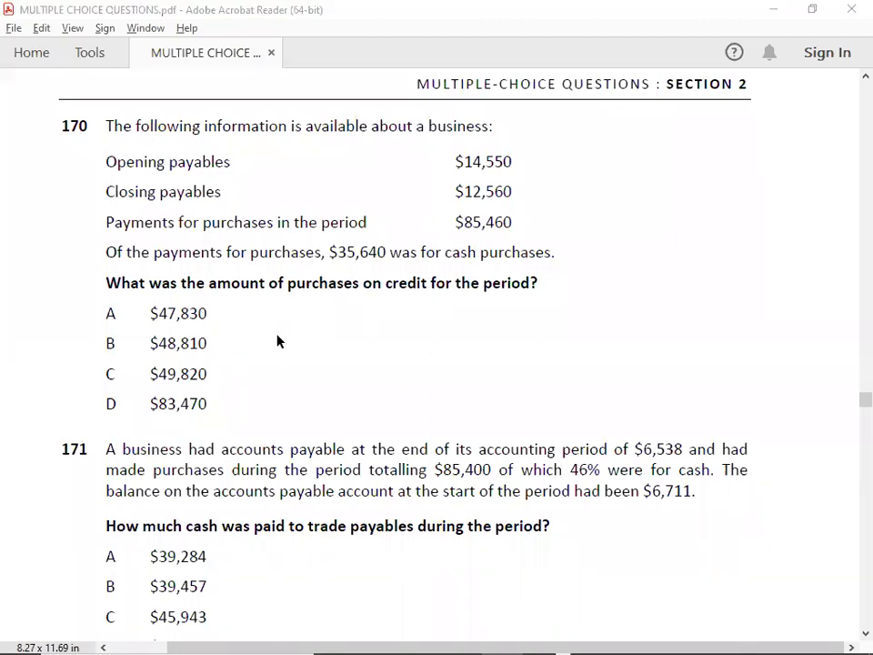
pyautogui.hotkey('alt', 'Tab')
pyautogui.hotkey('alt', 'Tab')
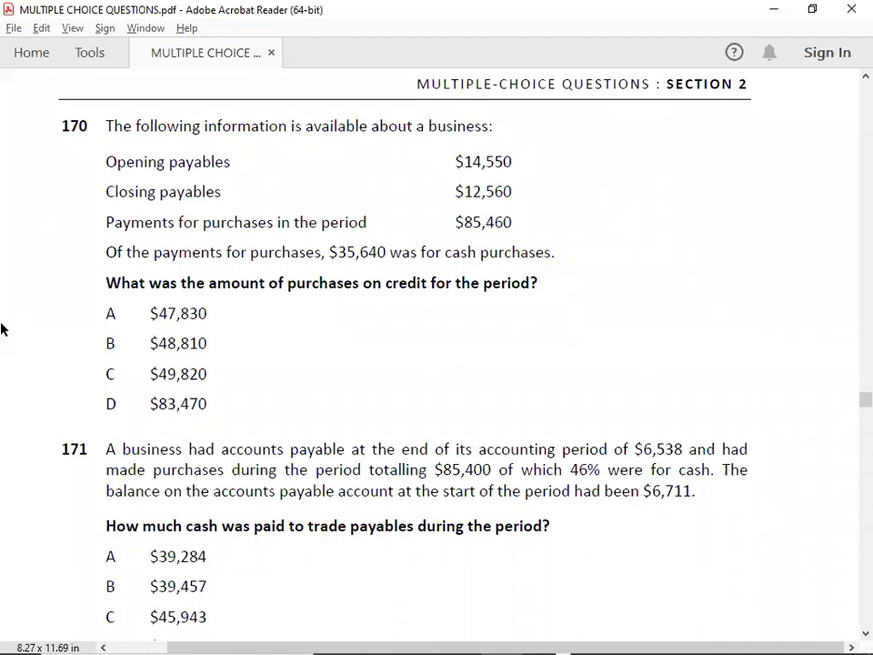
pyautogui.scroll(-3, 3, 330)
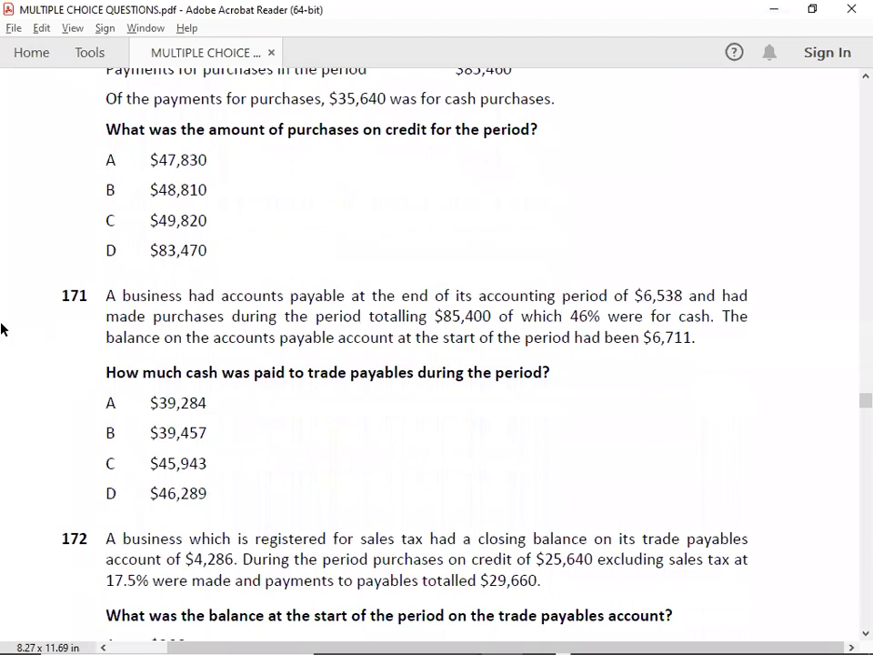
pyautogui.scroll(-2, 3, 329)
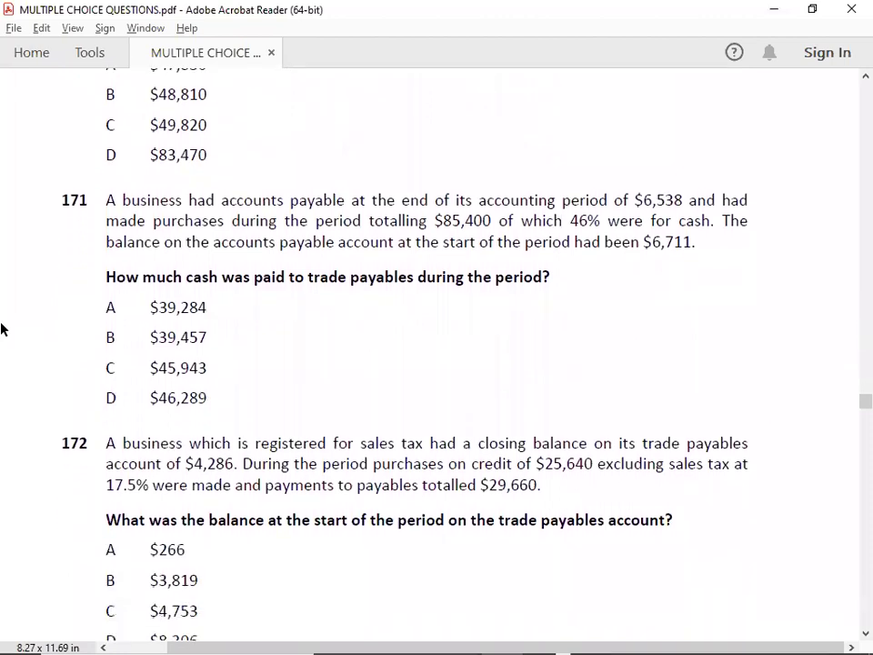
pyautogui.scroll(-3, 2, 329)
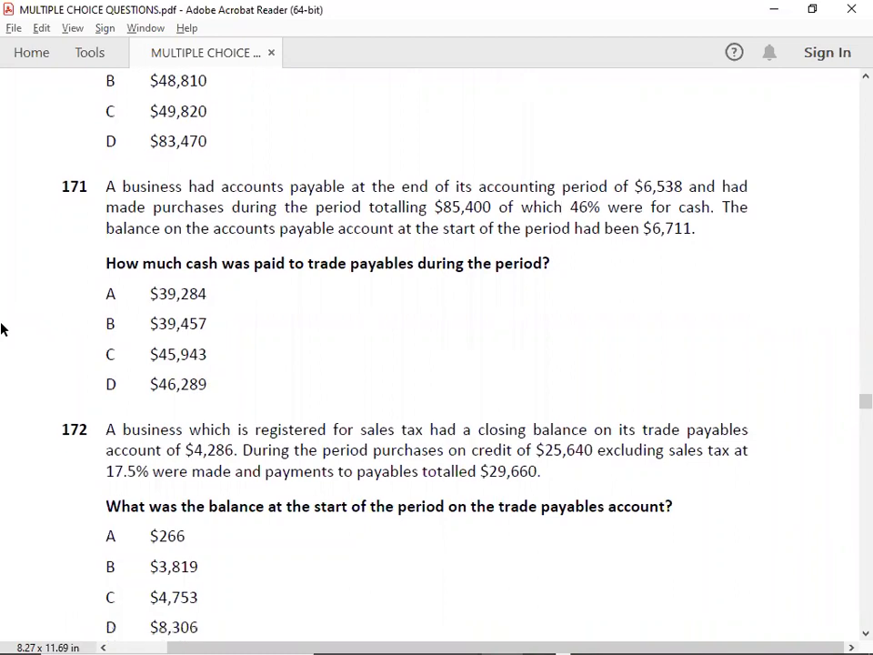
pyautogui.scroll(-2, 3, 330)
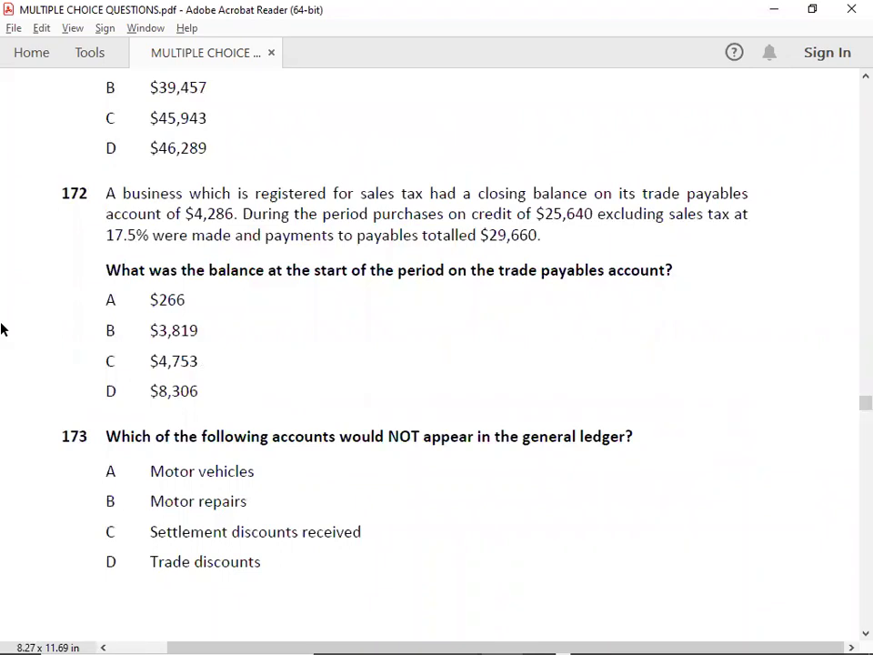
pyautogui.scroll(-1, 2, 329)
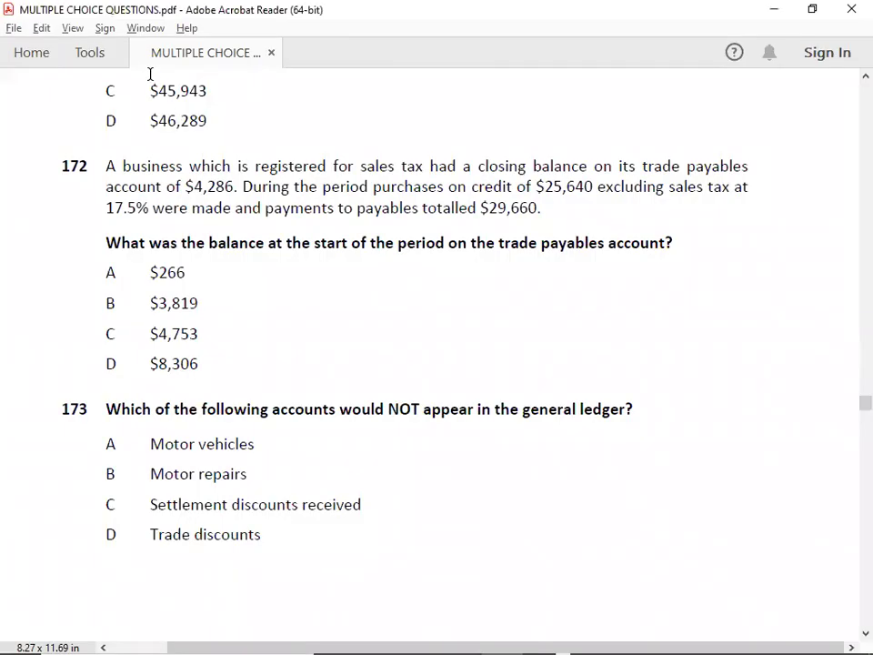
# Copy question 170's A/P T-account in B1975:G1980 of the workbook and paste it at B1982
pyautogui.hotkey('alt', 'Tab')
pyautogui.hotkey('alt', 'Tab')
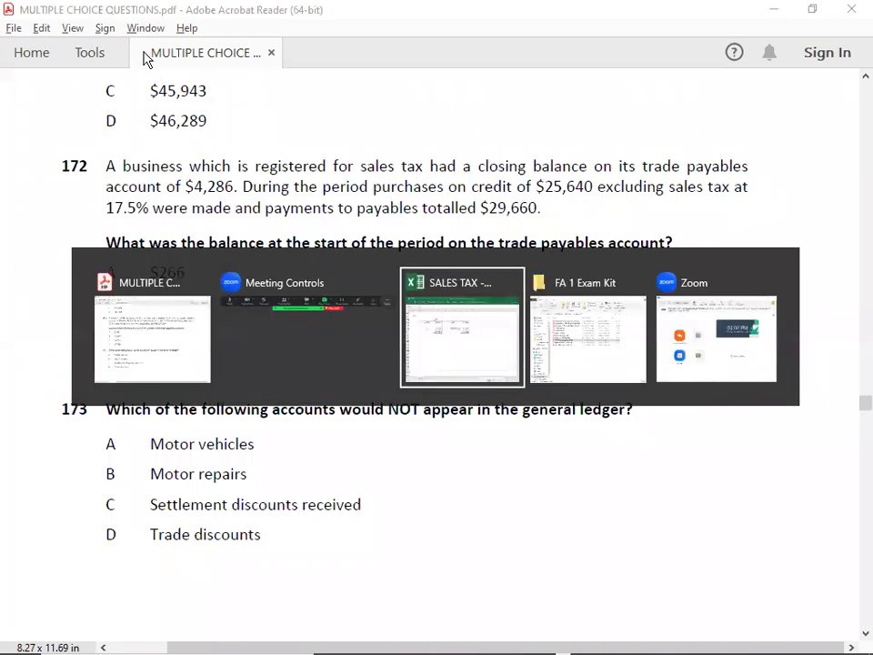
pyautogui.press('Up')
pyautogui.press('Up')
pyautogui.press('Up')
pyautogui.press('Down')
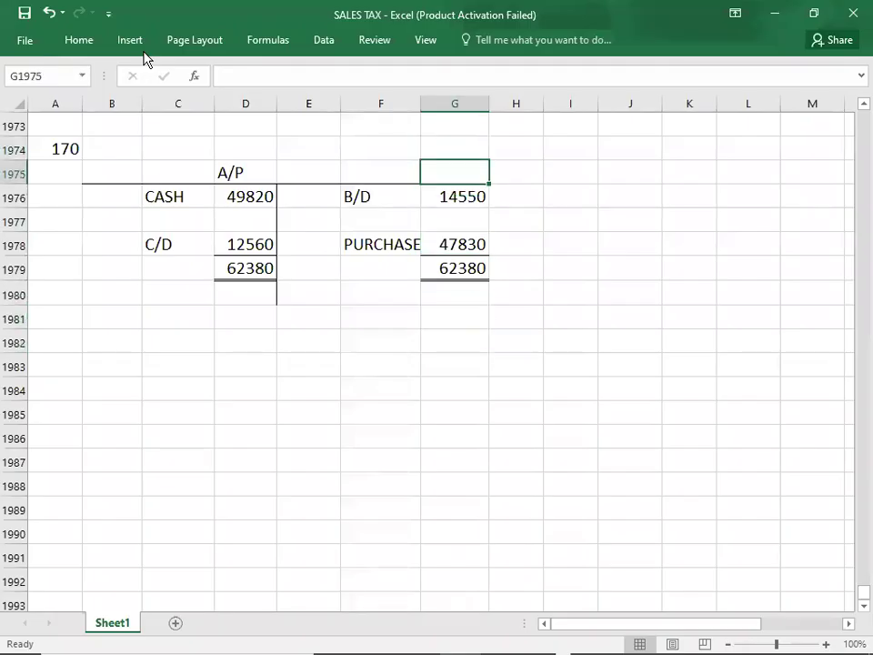
pyautogui.hotkey('shift', 'Left')
pyautogui.hotkey('shift', 'Left')
pyautogui.hotkey('shift', 'Left')
pyautogui.hotkey('shift', 'Left')
pyautogui.hotkey('shift', 'Left')
pyautogui.hotkey('shift', 'Down')
pyautogui.hotkey('shift', 'Down')
pyautogui.hotkey('shift', 'Down')
pyautogui.hotkey('shift', 'Down')
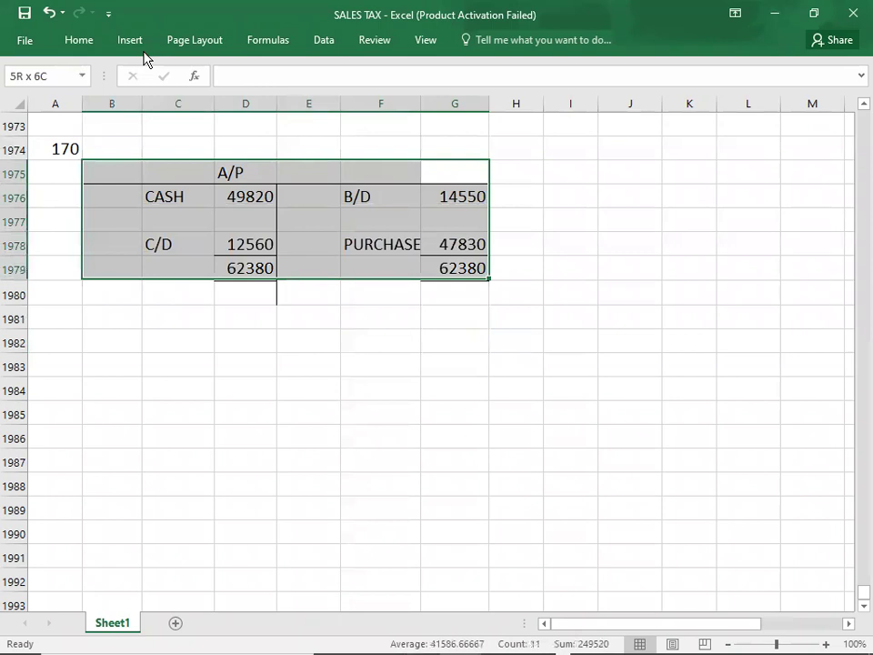
pyautogui.hotkey('shift', 'Down')
pyautogui.hotkey('ctrl', 'c')
pyautogui.press('Down')
pyautogui.press('Down')
pyautogui.press('Down')
pyautogui.press('Down')
pyautogui.press('Down')
pyautogui.press('Down')
pyautogui.press('Down')
pyautogui.press('Down')
pyautogui.press('Down')
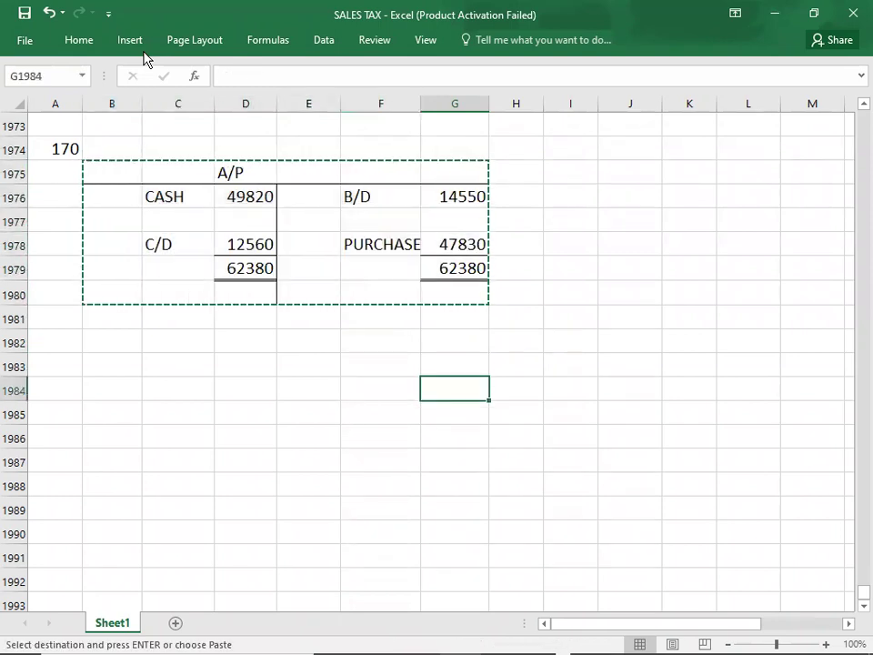
pyautogui.press('Left')
pyautogui.press('Left')
pyautogui.press('Left')
pyautogui.press('Left')
pyautogui.press('Left')
pyautogui.press('Up')
pyautogui.press('Up')
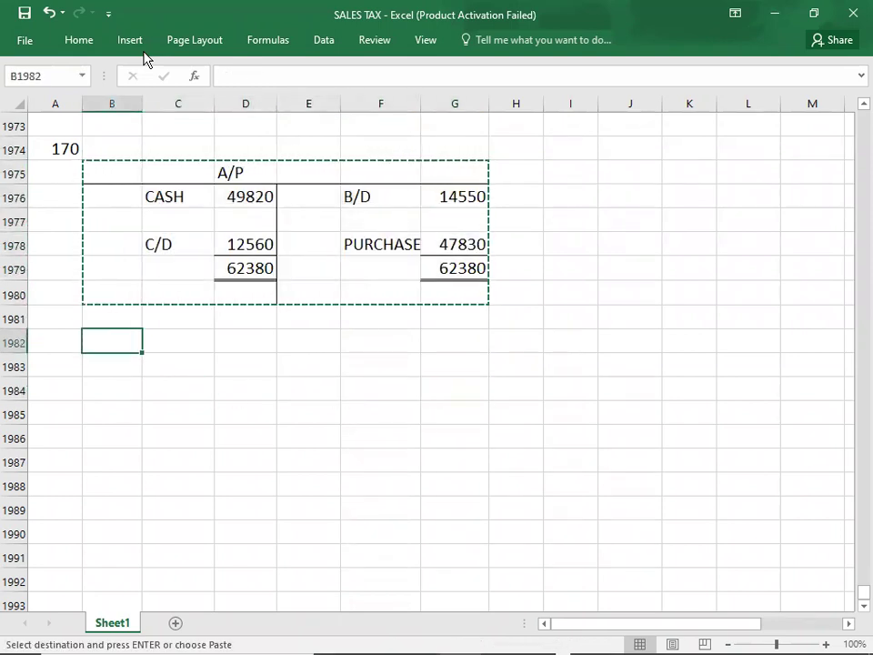
pyautogui.hotkey('ctrl', 'v')
# Label the pasted account with question number 172 in A1981, checking the number in the PDF
pyautogui.press('Left')
pyautogui.press('Up')
pyautogui.write('1')
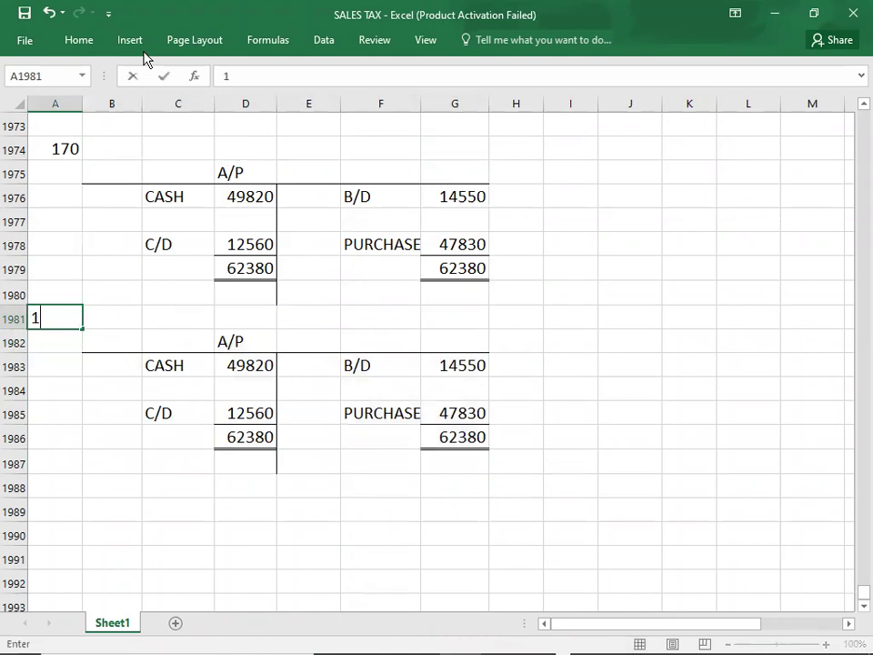
pyautogui.hotkey('alt', 'Tab')
pyautogui.hotkey('alt', 'Tab')
pyautogui.write('72')
pyautogui.press('Return')
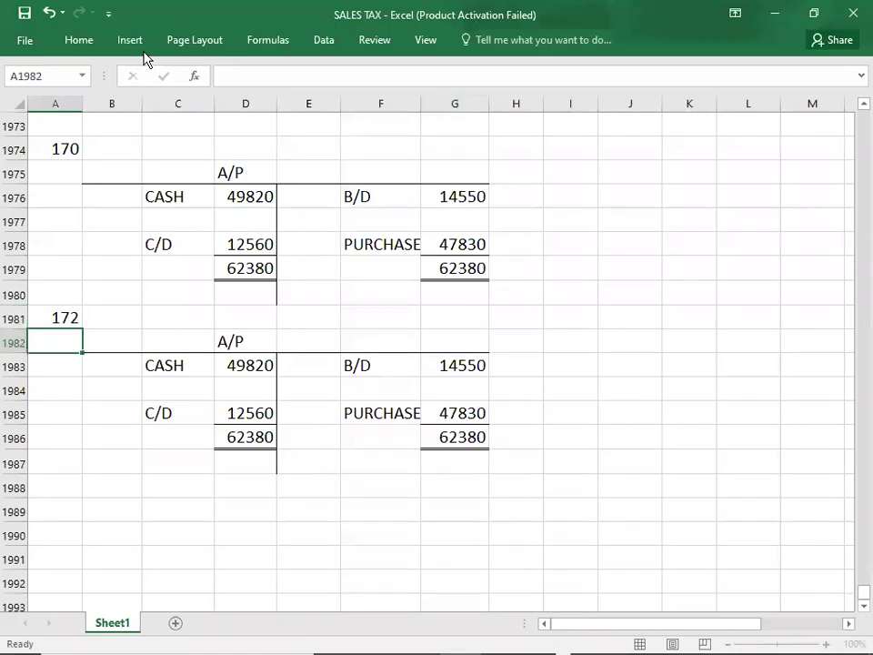
# Clear the copied debit amounts in D1983:D1987 of question 172's A/P account
pyautogui.press('Right')
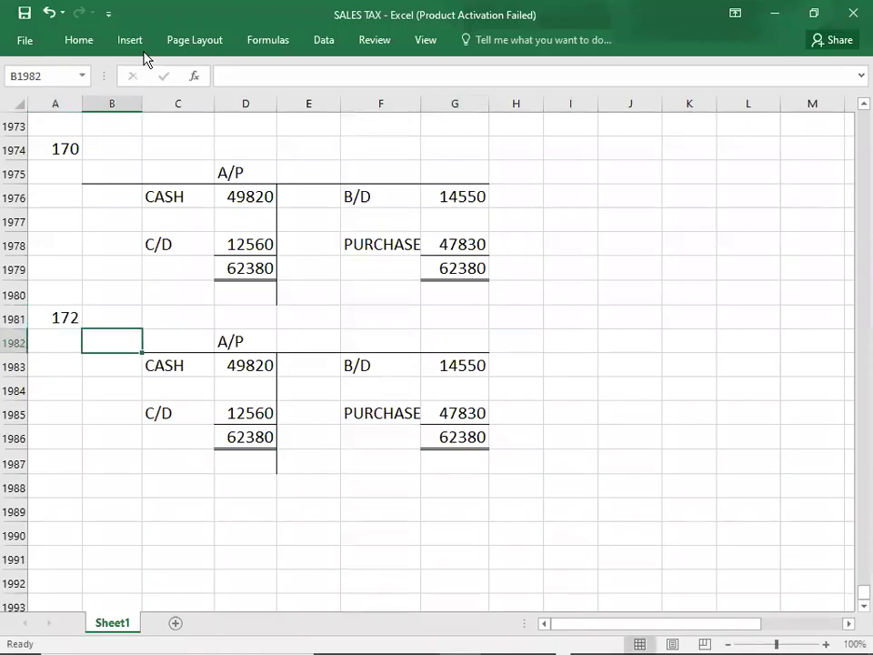
pyautogui.press('Down')
pyautogui.press('Right')
pyautogui.press('Right')
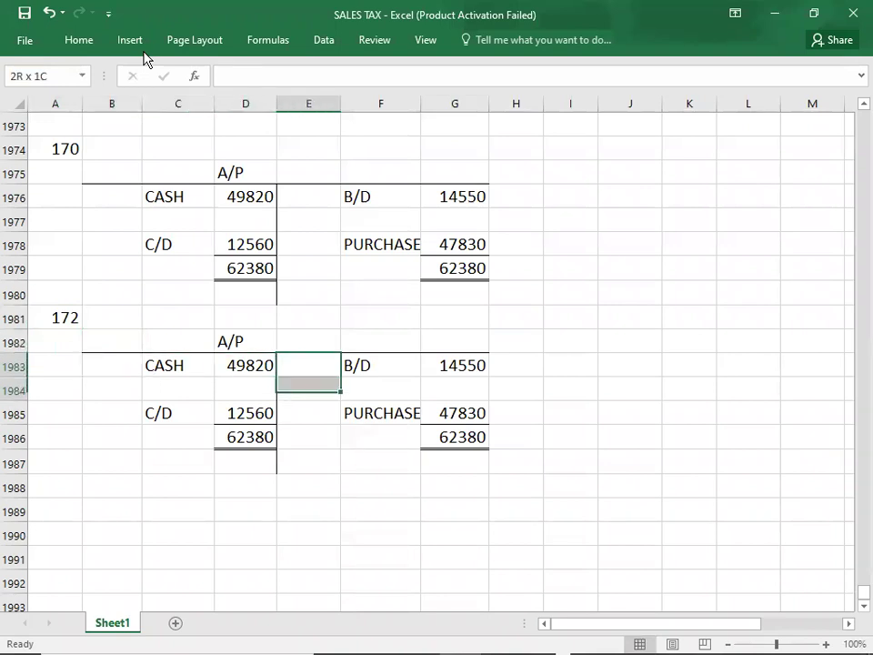
pyautogui.hotkey('shift', 'Down')
pyautogui.hotkey('shift', 'Down')
pyautogui.hotkey('shift', 'Down')
pyautogui.hotkey('shift', 'Down')
pyautogui.press('Delete')
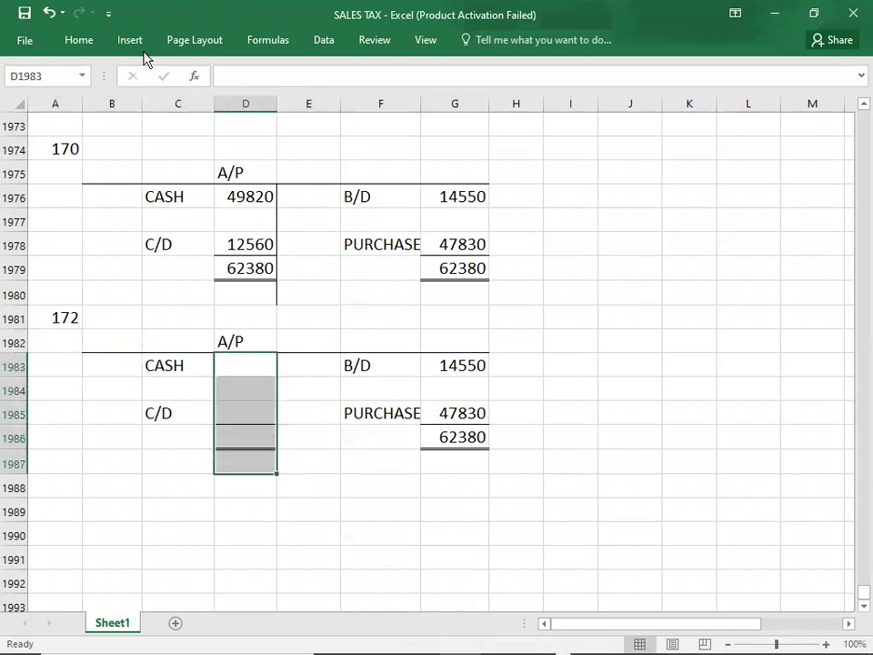
# Clear the copied credit amounts in G1983:G1986 of question 172's A/P account
pyautogui.press('Right')
pyautogui.press('Right')
pyautogui.press('Right')
pyautogui.hotkey('shift', 'Down')
pyautogui.hotkey('shift', 'Down')
pyautogui.hotkey('shift', 'Down')
pyautogui.press('Delete')
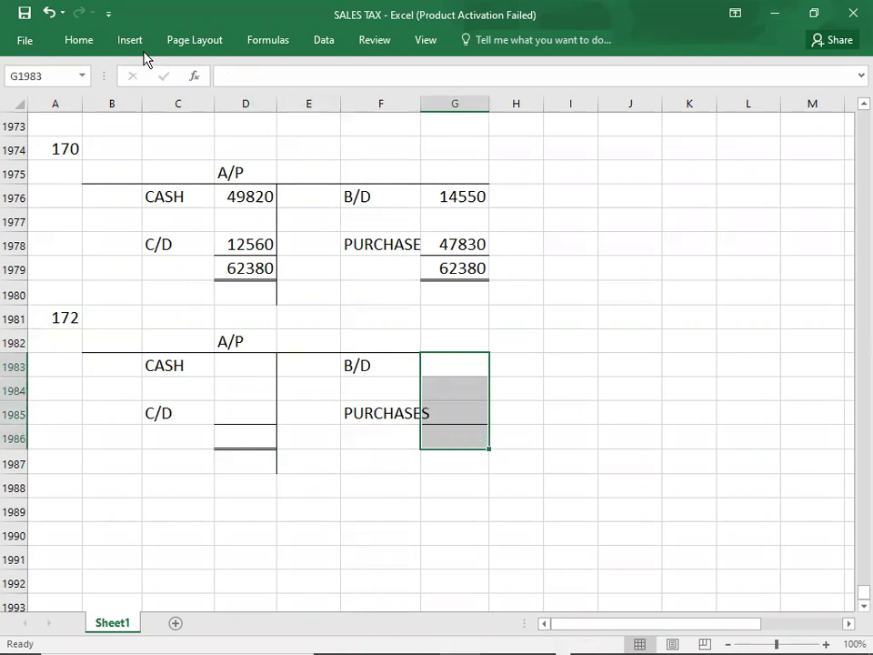
# Check question 172's closing payables balance in the PDF and enter 4286 as the C/D amount in D1985
pyautogui.press('Down')
pyautogui.press('Down')
pyautogui.press('Down')
pyautogui.press('Down')
pyautogui.press('Down')
pyautogui.press('Down')
pyautogui.press('Down')
pyautogui.press('Down')
pyautogui.press('Down')
pyautogui.press('Down')
pyautogui.press('Down')
pyautogui.press('Down')
pyautogui.press('Down')
pyautogui.press('Down')
pyautogui.press('Down')
pyautogui.press('Down')
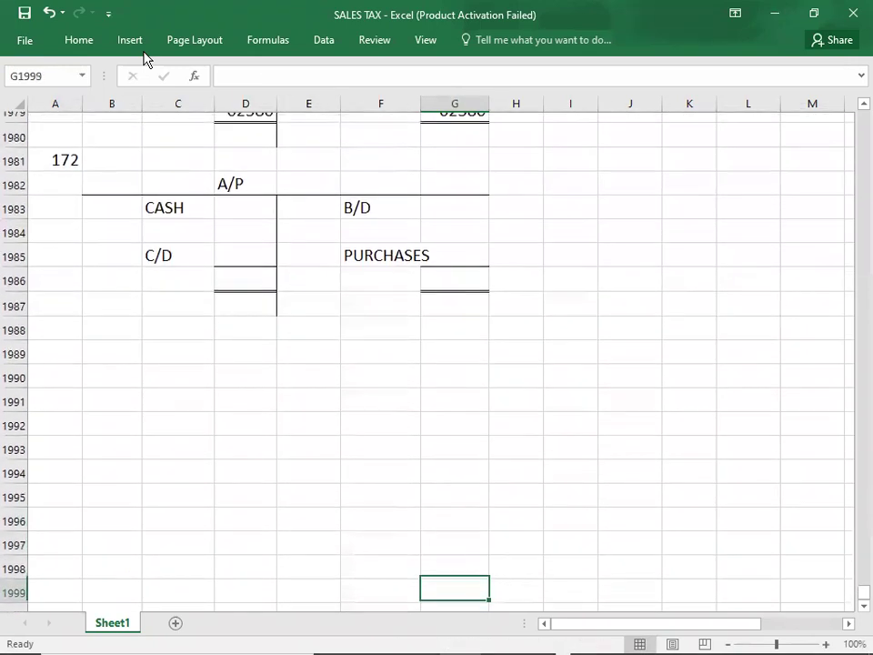
pyautogui.hotkey('alt', 'Tab')
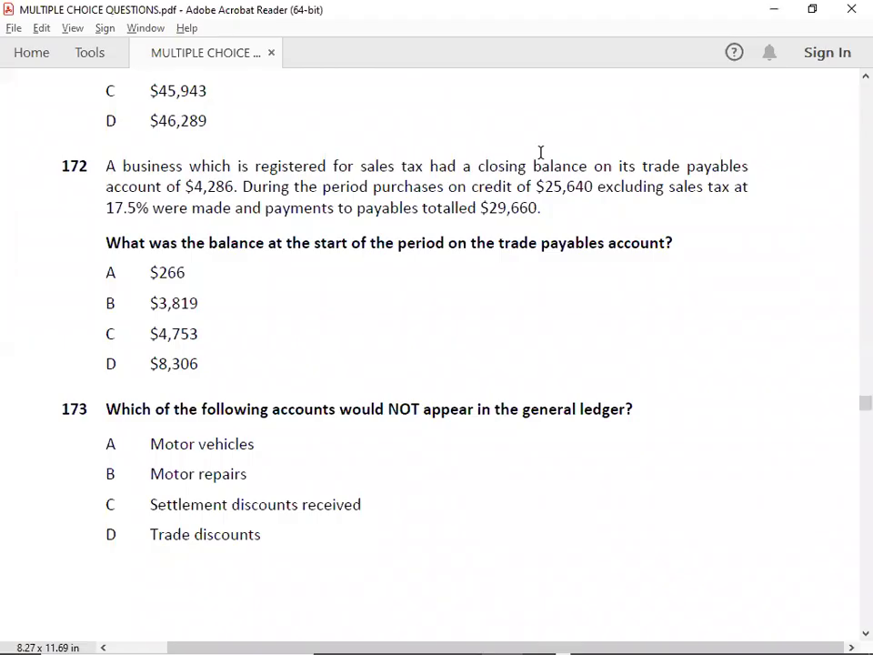
pyautogui.hotkey('alt', 'Tab')
pyautogui.press('Left')
pyautogui.press('Left')
pyautogui.press('Left')
pyautogui.press('Left')
pyautogui.press('Left')
pyautogui.press('Up')
pyautogui.press('Up')
pyautogui.press('Up')
pyautogui.press('Up')
pyautogui.press('Up')
pyautogui.press('Up')
pyautogui.press('Up')
pyautogui.press('Up')
pyautogui.press('Up')
pyautogui.press('Up')
pyautogui.press('Up')
pyautogui.press('Up')
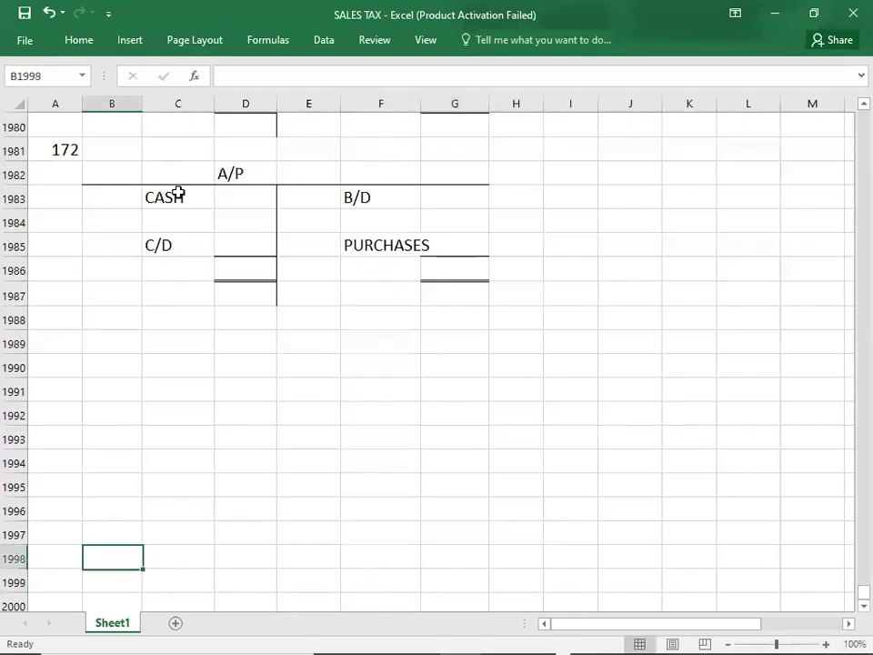
pyautogui.press('Right')
pyautogui.press('Right')
pyautogui.press('Up')
pyautogui.press('Up')
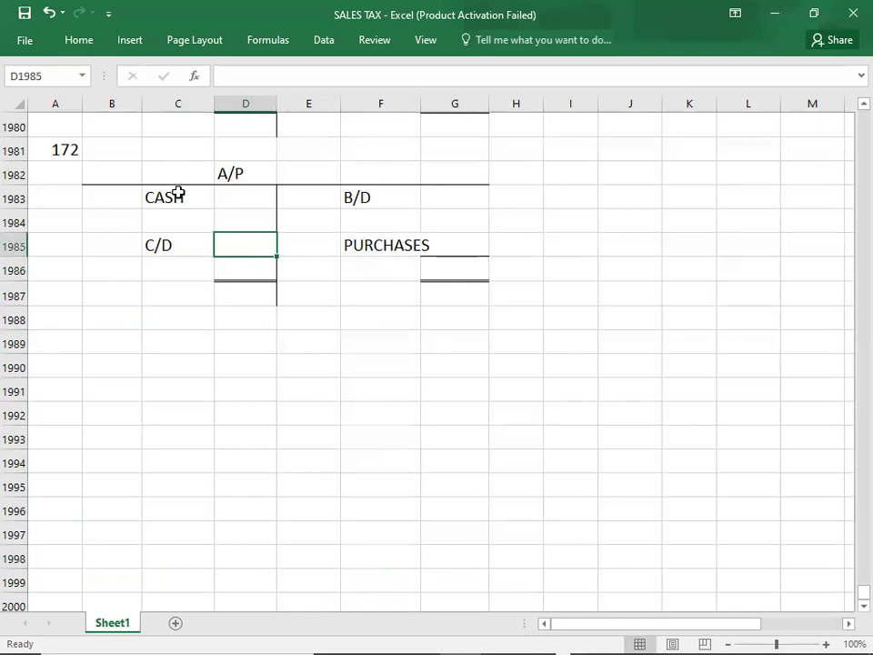
pyautogui.write('4286')
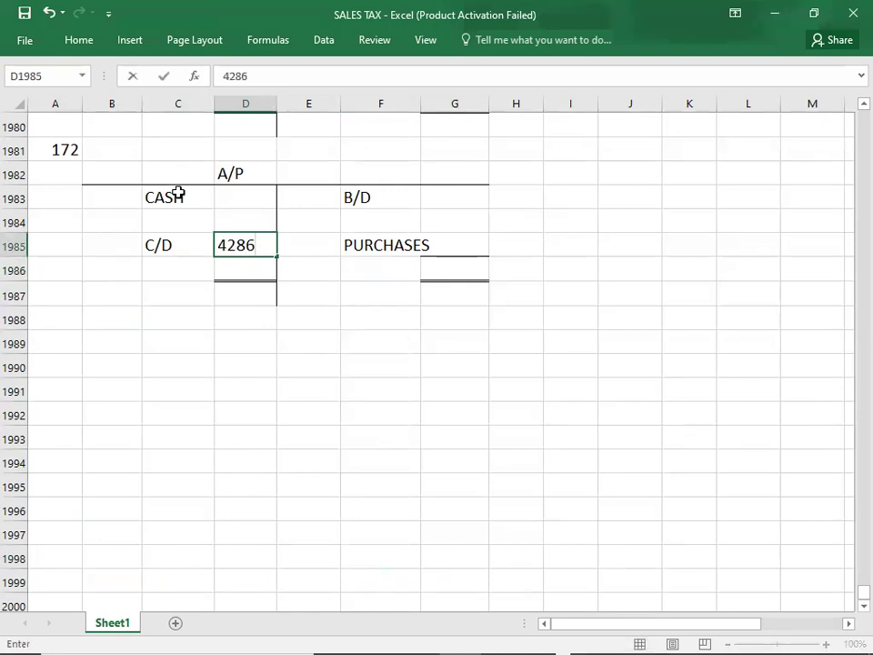
# Look up the credit purchases excluding sales tax in the PDF and enter 25640 in J1983 beside the account
pyautogui.hotkey('alt', 'Tab')
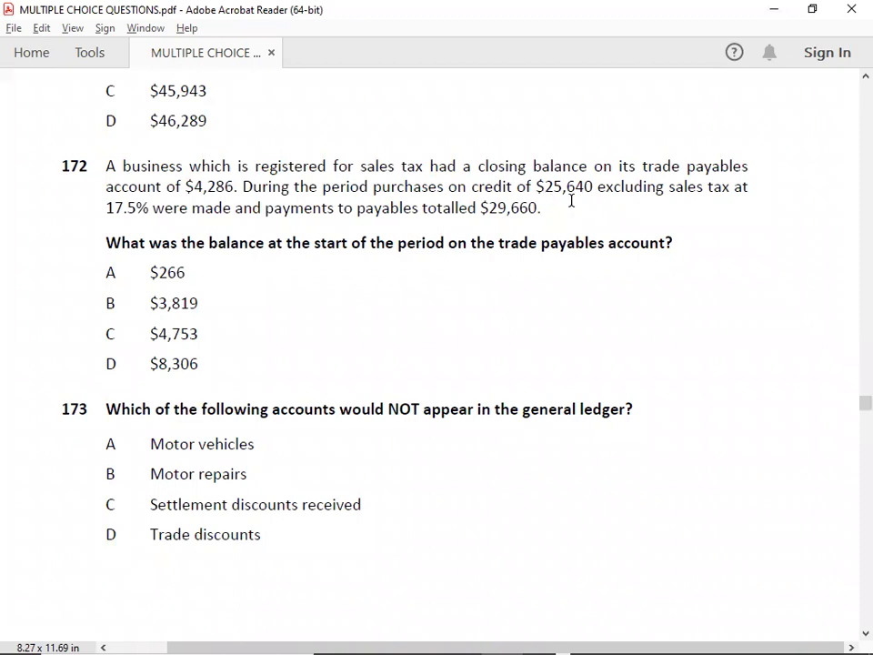
pyautogui.hotkey('alt', 'Tab')
pyautogui.press('Tab')
pyautogui.press('Tab')
pyautogui.press('Tab')
pyautogui.press('Tab')
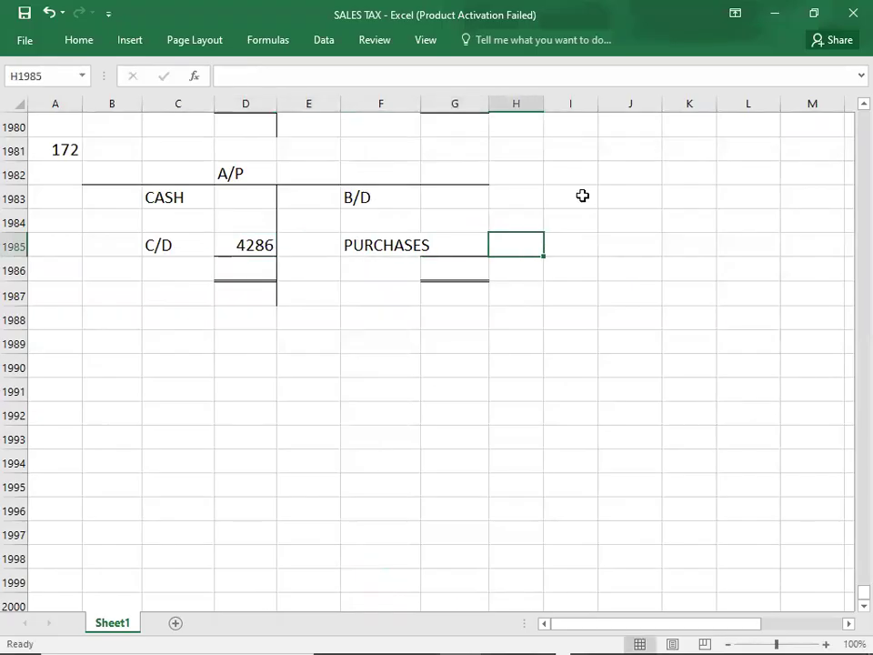
pyautogui.click(612, 190)
pyautogui.write('25640')
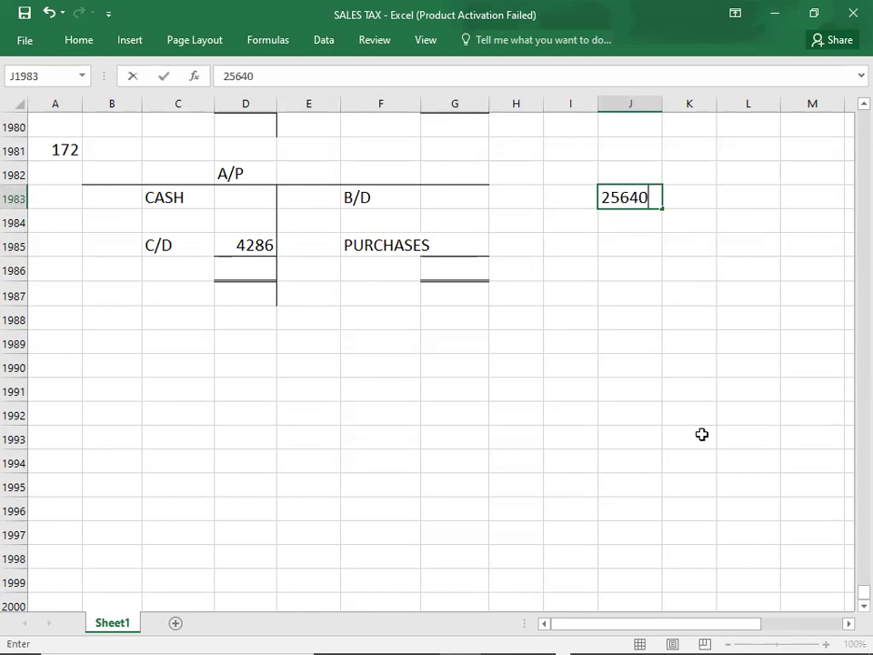
pyautogui.press('Return')
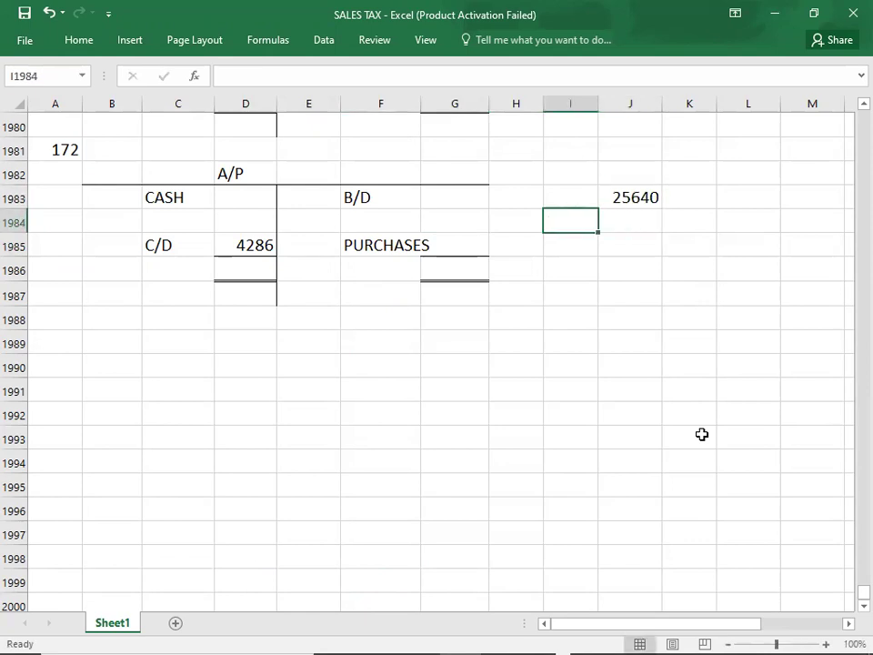
# Enter the 17.5% sales tax rate in I1984 and the tax amount 4487 in J1984
pyautogui.write('17.5%')
pyautogui.press('Tab')
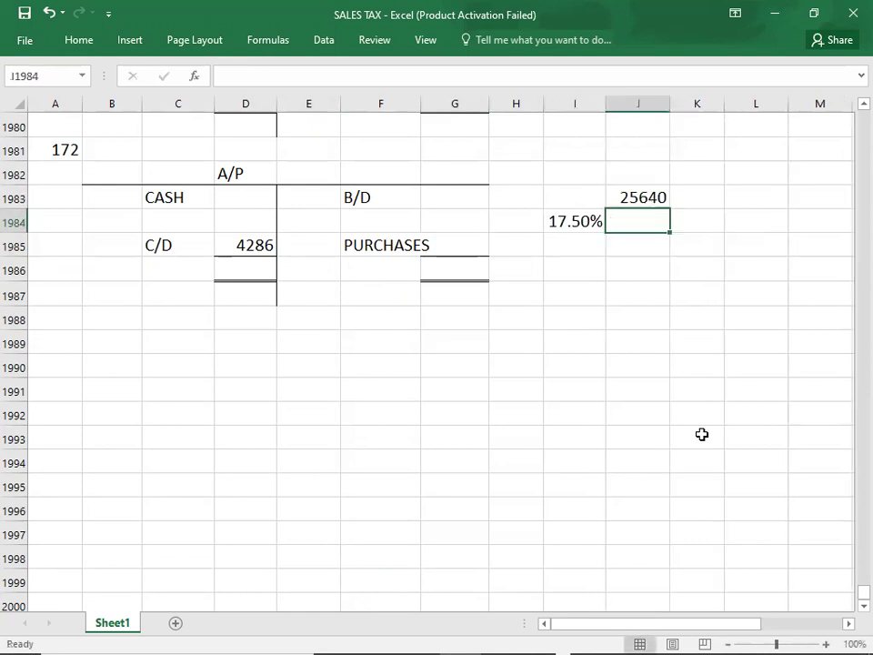
pyautogui.write('7')
pyautogui.press('BackSpace')
pyautogui.write('4487')
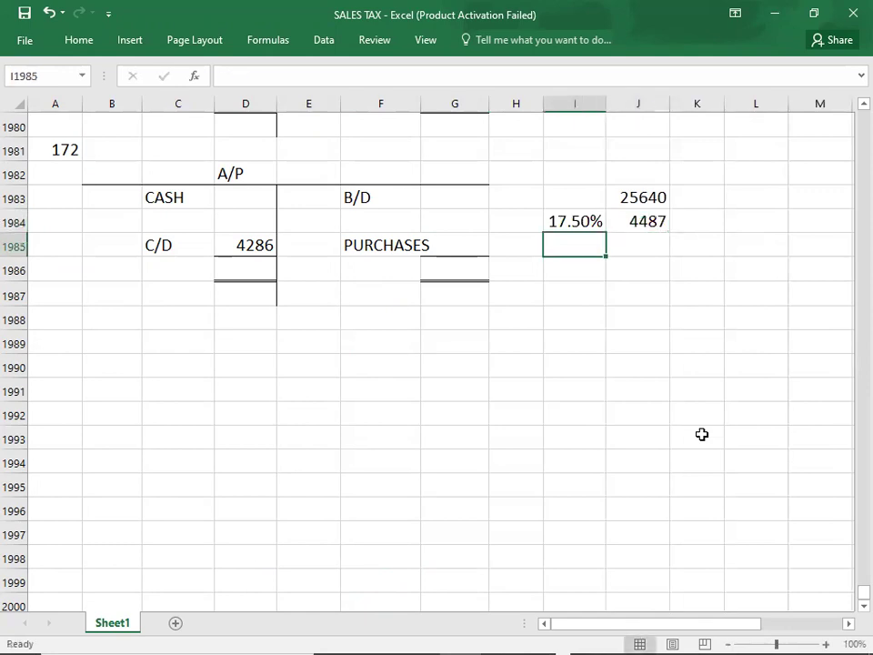
# Add up the net purchases and sales tax and enter the gross figure 30127 in J1985
pyautogui.press('Right')
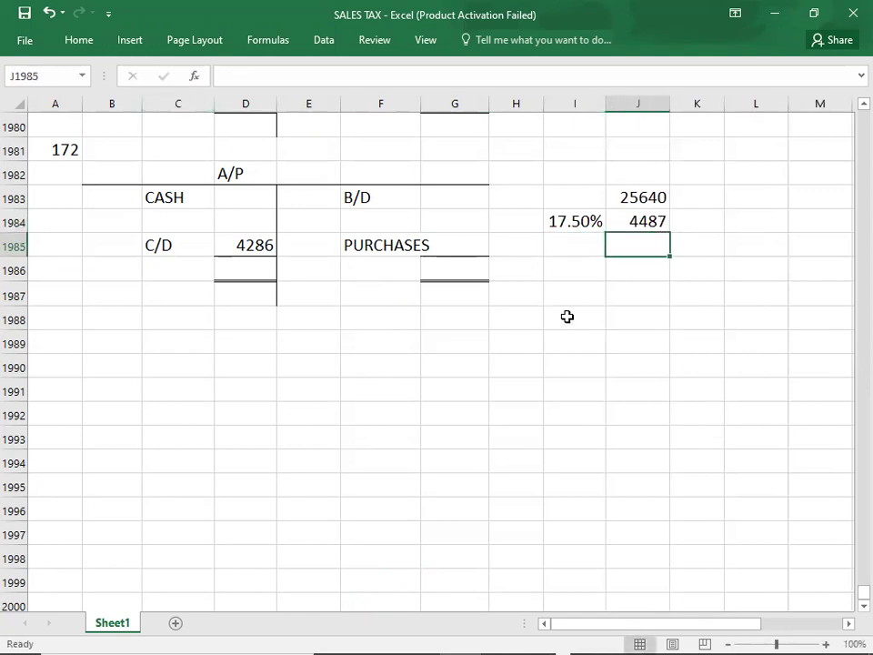
pyautogui.press('Up')
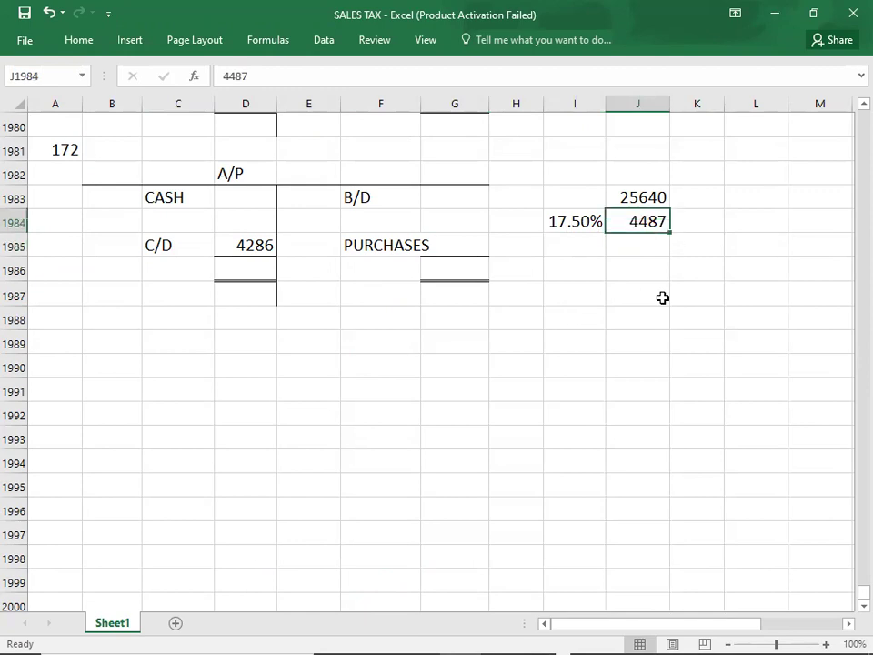
pyautogui.hotkey('shift', 'Up')
pyautogui.press('Down')
pyautogui.press('Down')
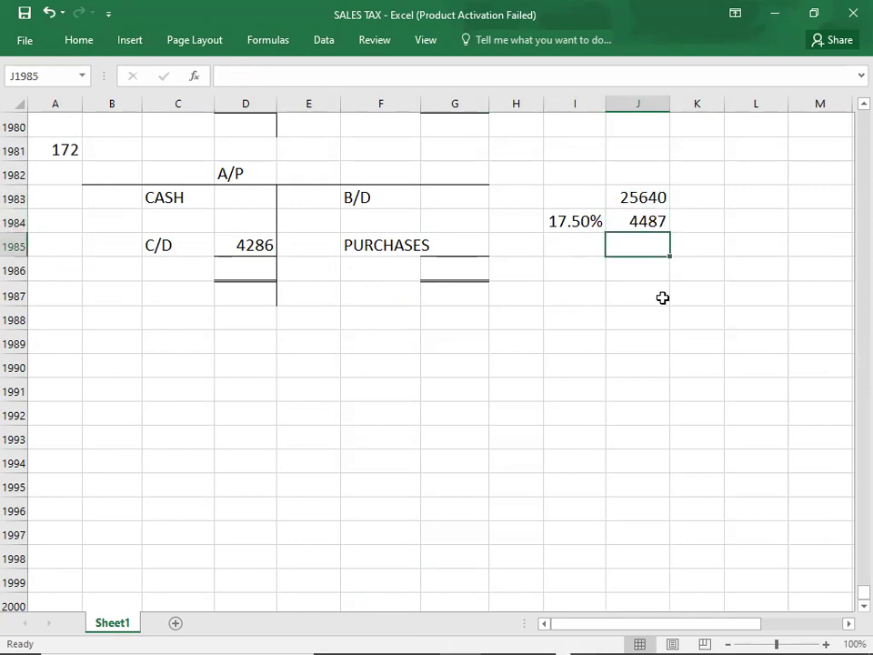
pyautogui.press('Up')
pyautogui.write('30127')
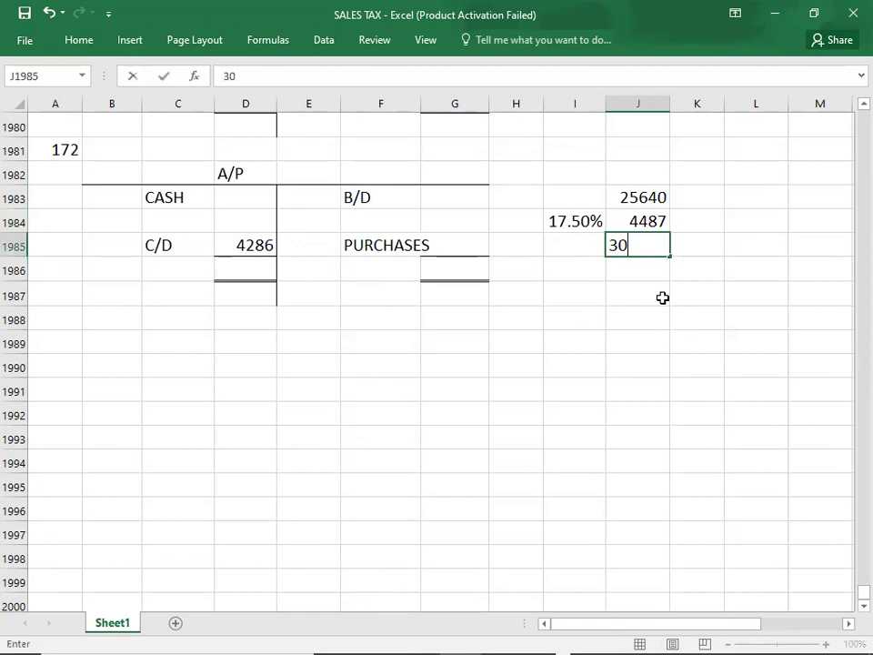
pyautogui.press('Return')
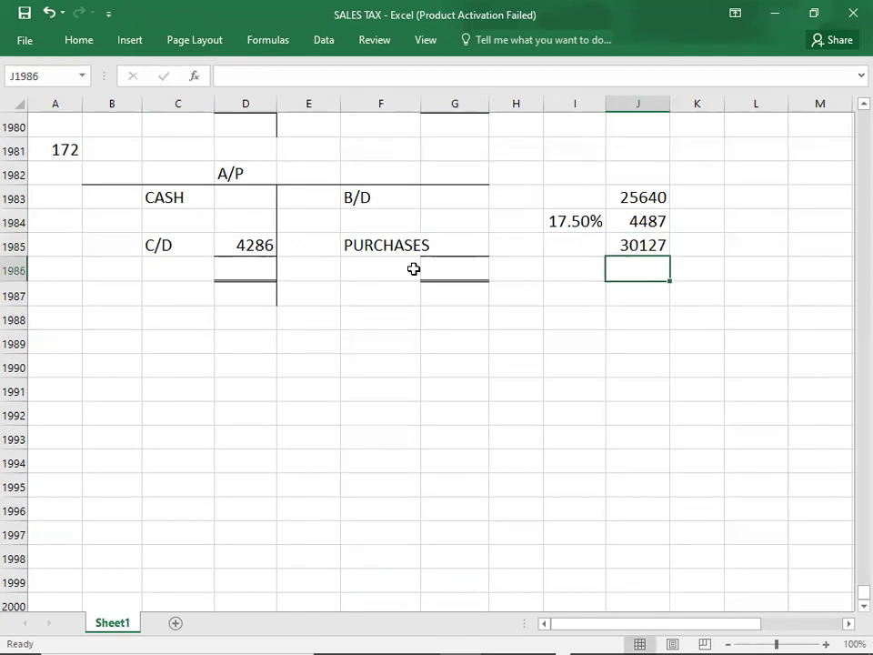
# Enter 30127 as the purchases amount in G1985 of question 172's A/P account
pyautogui.click(448, 246)
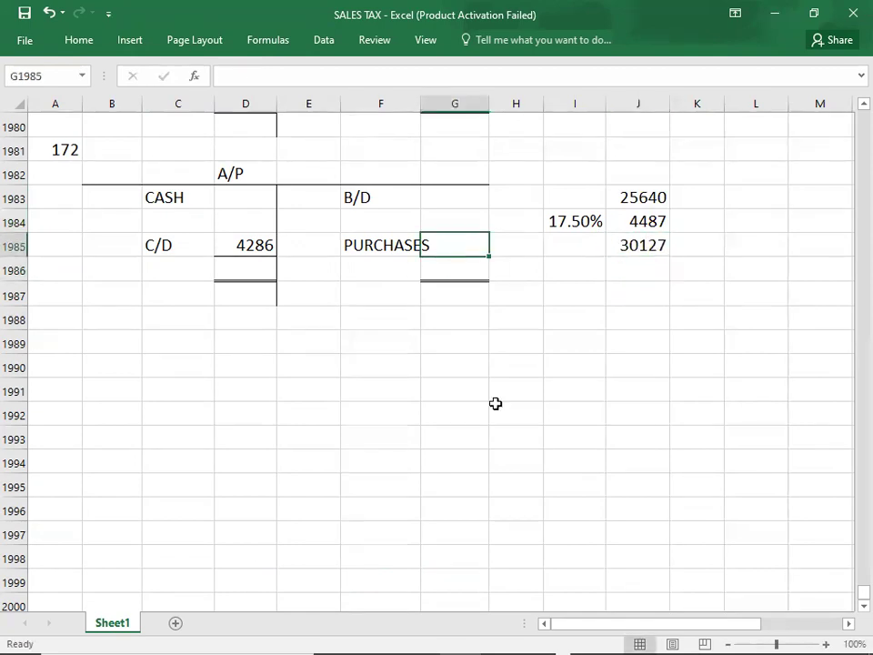
pyautogui.write('30127')
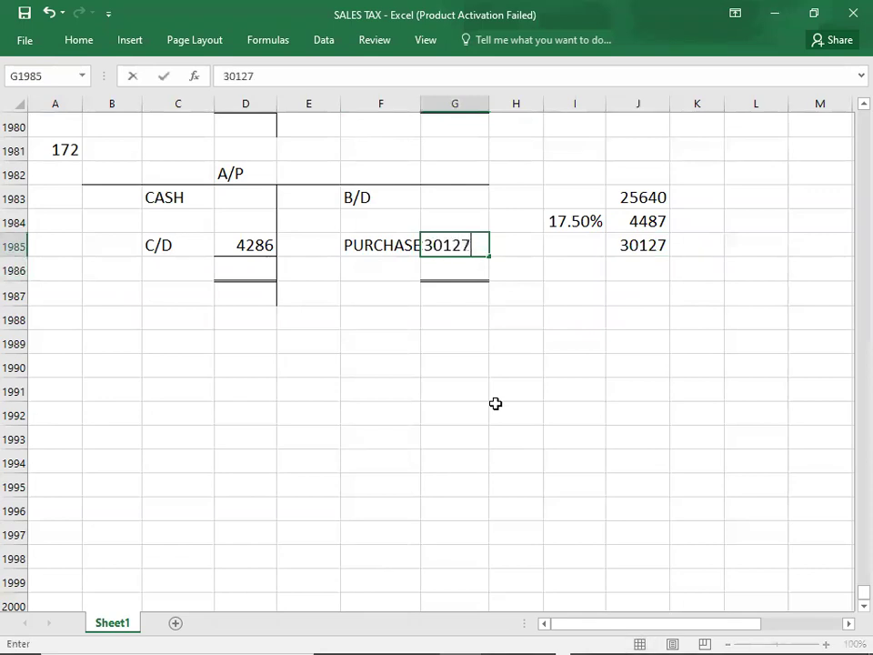
pyautogui.press('Return')
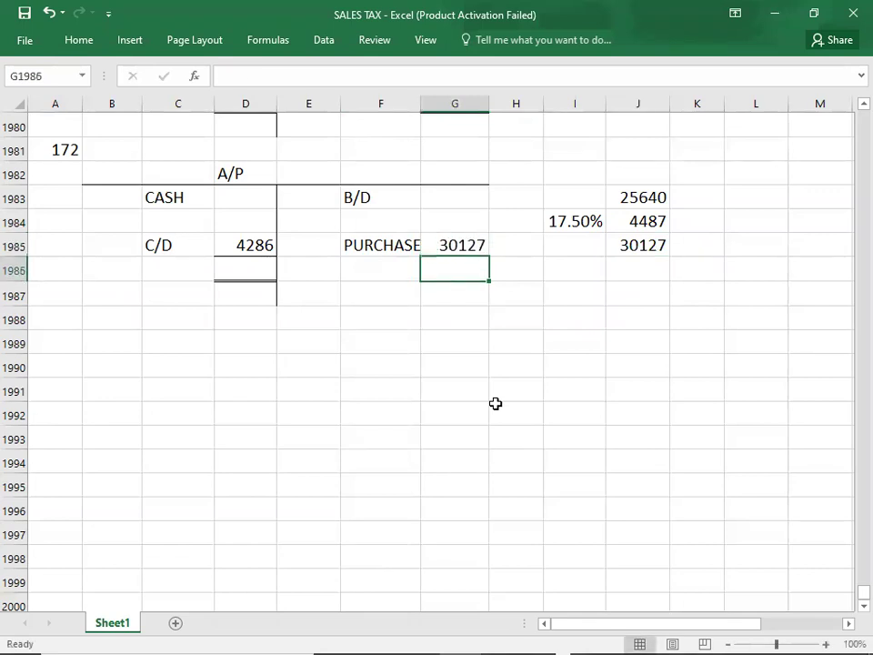
# Look up the payments to payables in the PDF and enter 29660 as the cash amount in D1983
pyautogui.press('Left')
pyautogui.press('Left')
pyautogui.press('Left')
pyautogui.press('Up')
pyautogui.press('Up')
pyautogui.press('Up')
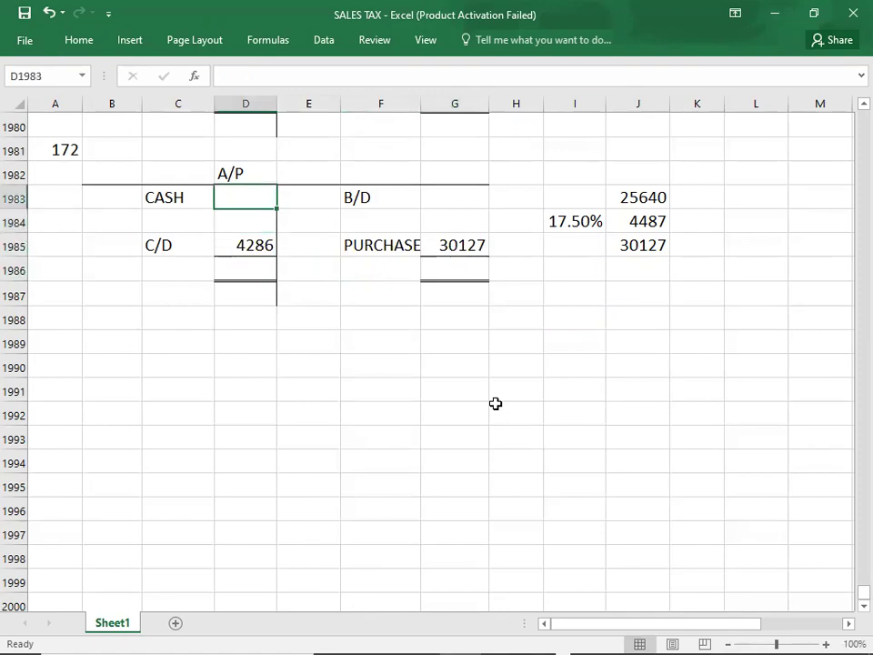
pyautogui.hotkey('alt', 'Tab')
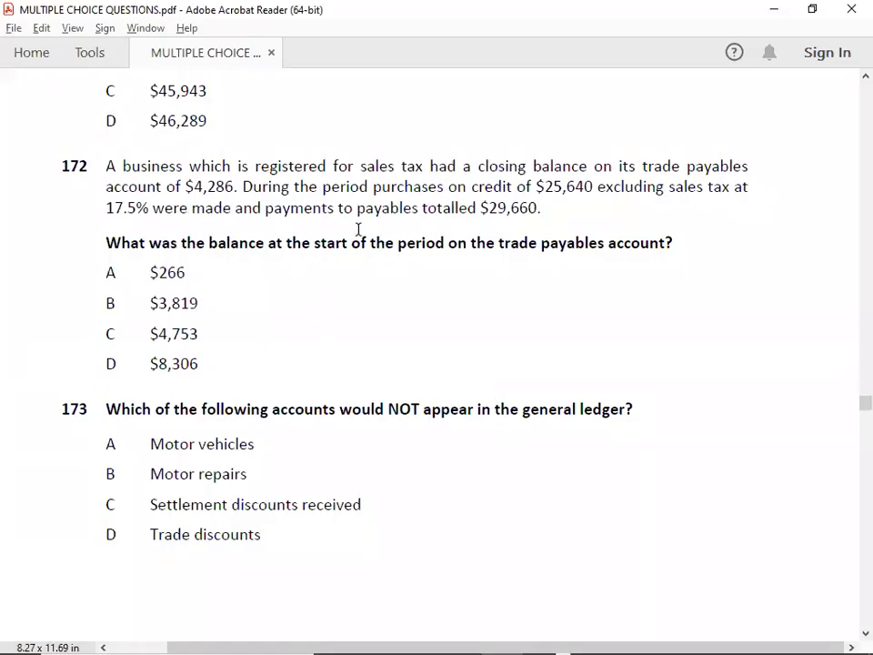
pyautogui.hotkey('alt', 'Tab')
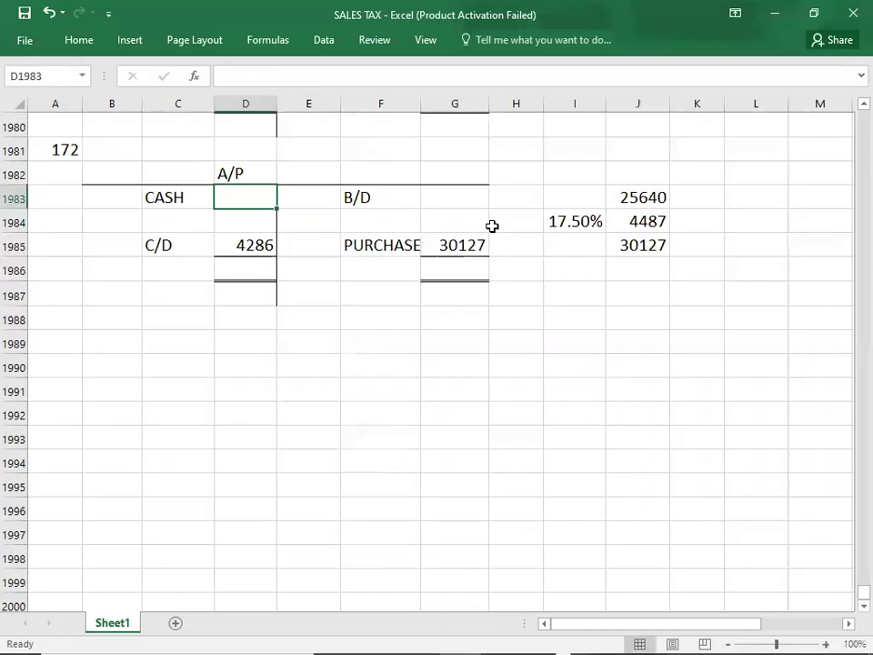
pyautogui.write('29660')
pyautogui.press('Return')
# Sum the debit entries in D1983:D1985 and enter 33946 as the account total in both D1986 and G1986
pyautogui.press('Up')
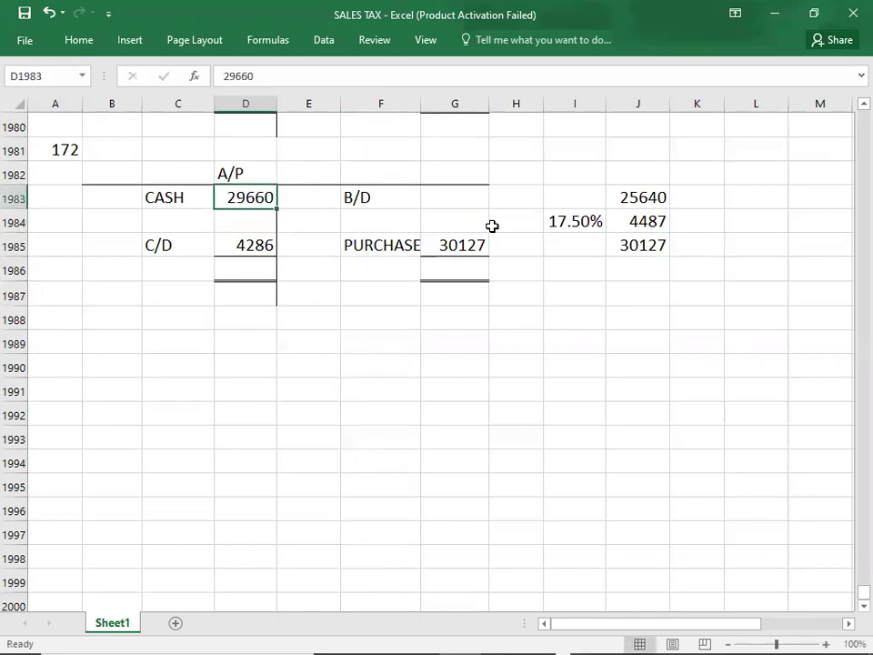
pyautogui.hotkey('shift', 'Down')
pyautogui.hotkey('shift', 'Down')
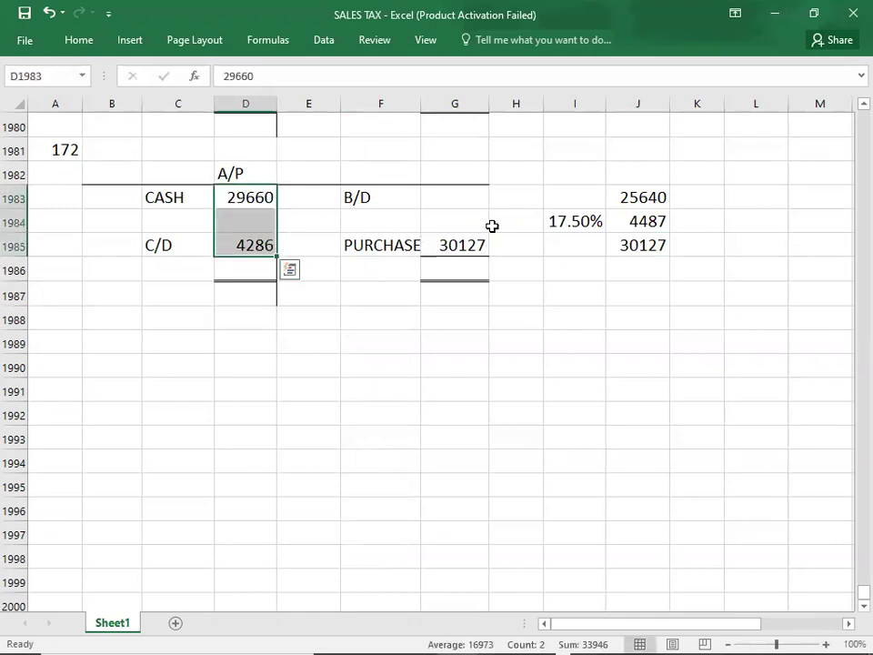
pyautogui.press('Down')
pyautogui.press('Down')
pyautogui.press('Down')
pyautogui.write('33946')
pyautogui.press('Right')
pyautogui.press('Right')
pyautogui.press('Right')
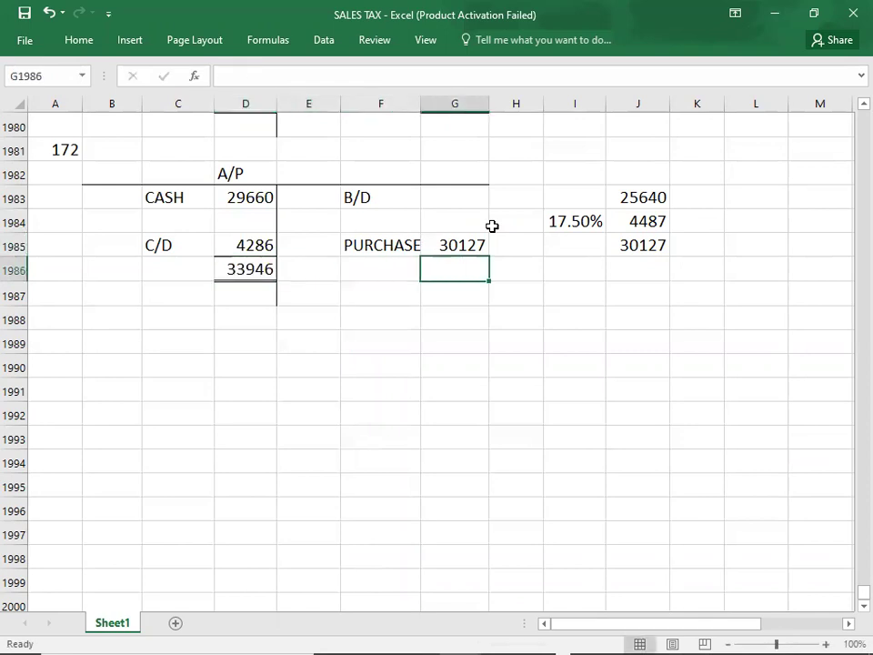
pyautogui.write('33946')
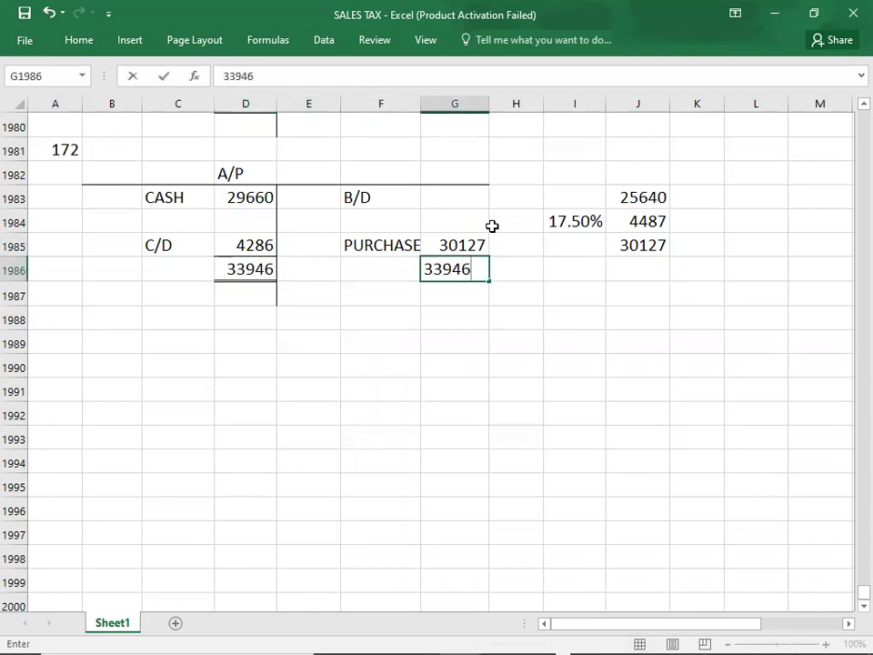
# Work out the opening balance from the credit total and purchases, and enter 3819 as B/D in G1983
pyautogui.press('Up')
pyautogui.press('Down')
pyautogui.hotkey('shift', 'Up')
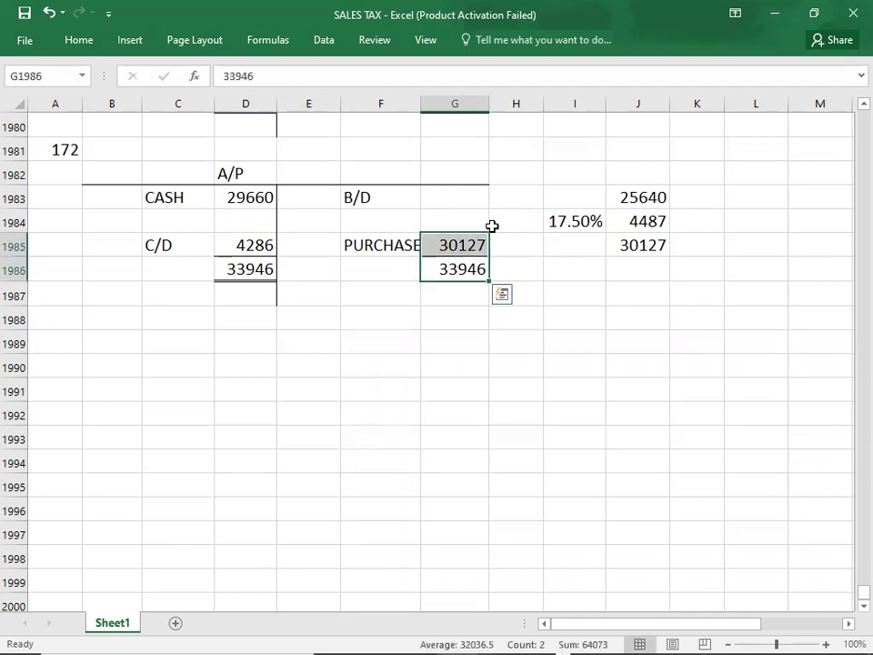
pyautogui.press('Up')
pyautogui.press('Up')
pyautogui.press('Up')
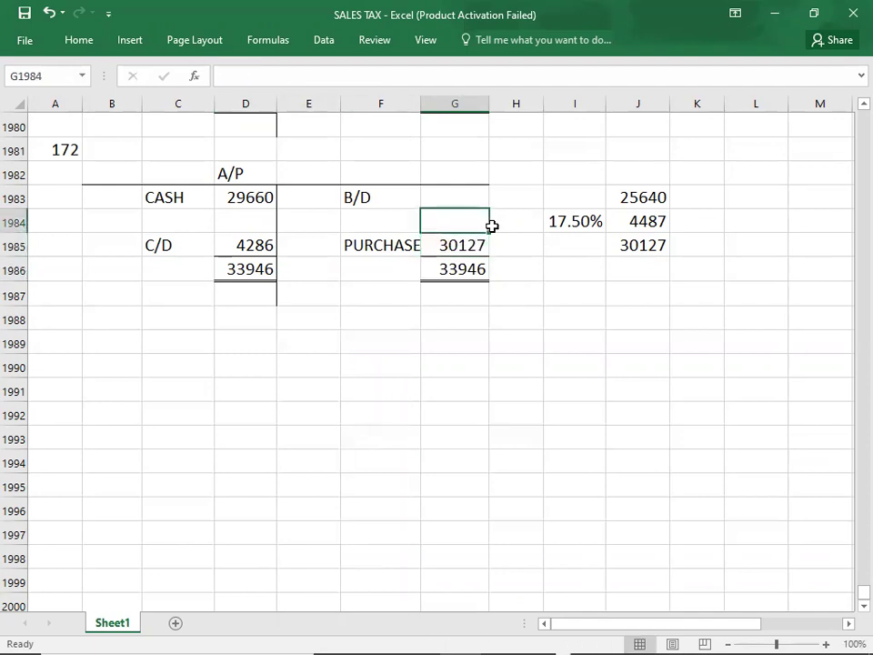
pyautogui.write('3819')
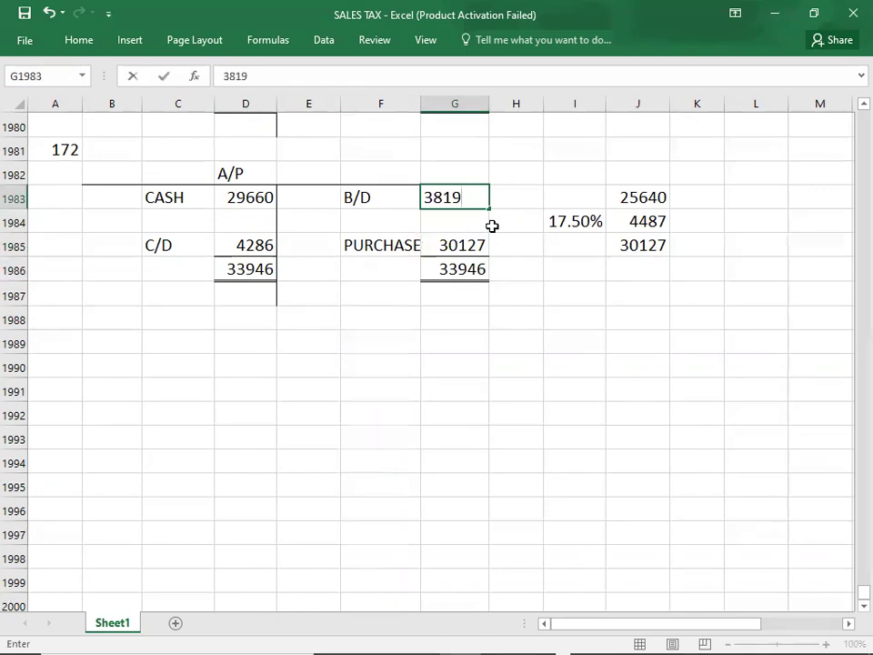
pyautogui.press('Return')
pyautogui.press('Up')
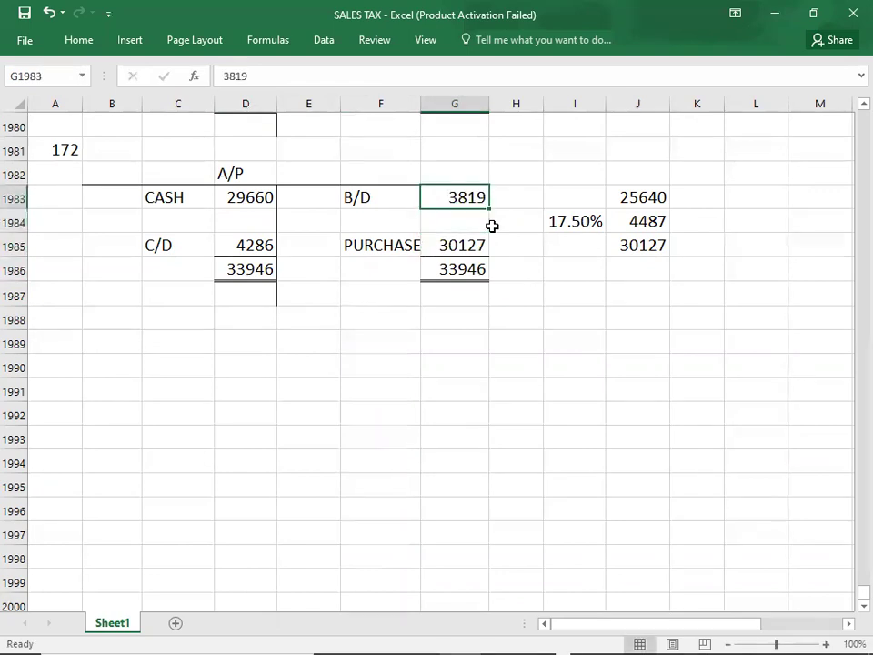
# Compare the opening balance with question 172's options in the PDF and record answer B in A1982
pyautogui.hotkey('alt', 'Tab')
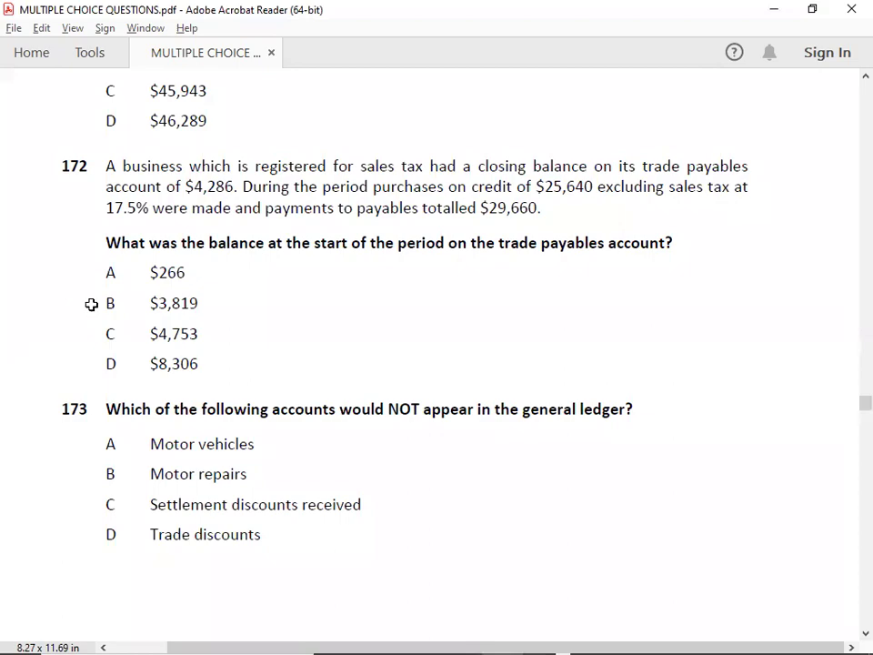
pyautogui.hotkey('alt', 'Tab')
pyautogui.click(54, 173)
pyautogui.write('B')
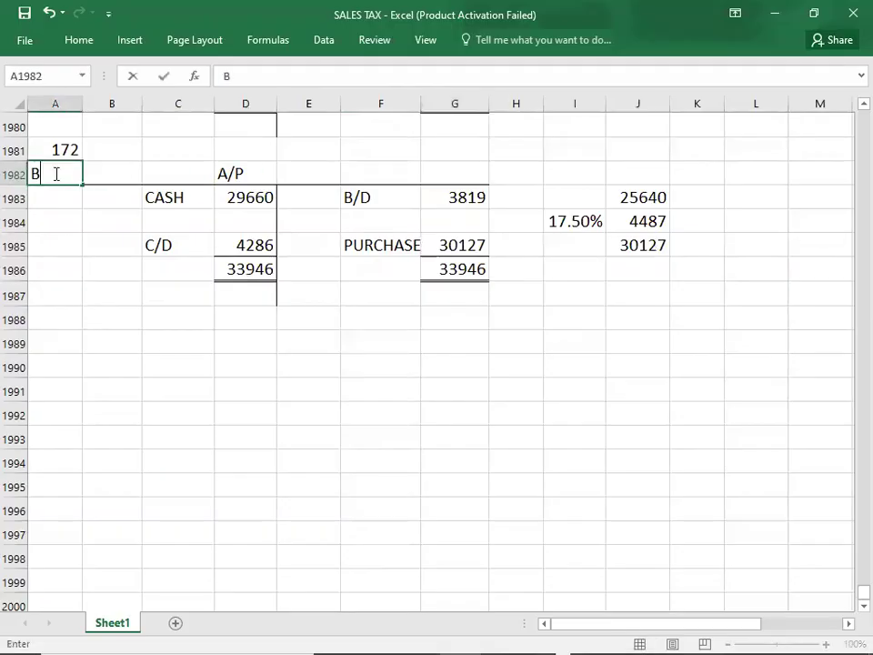
pyautogui.click(62, 350)
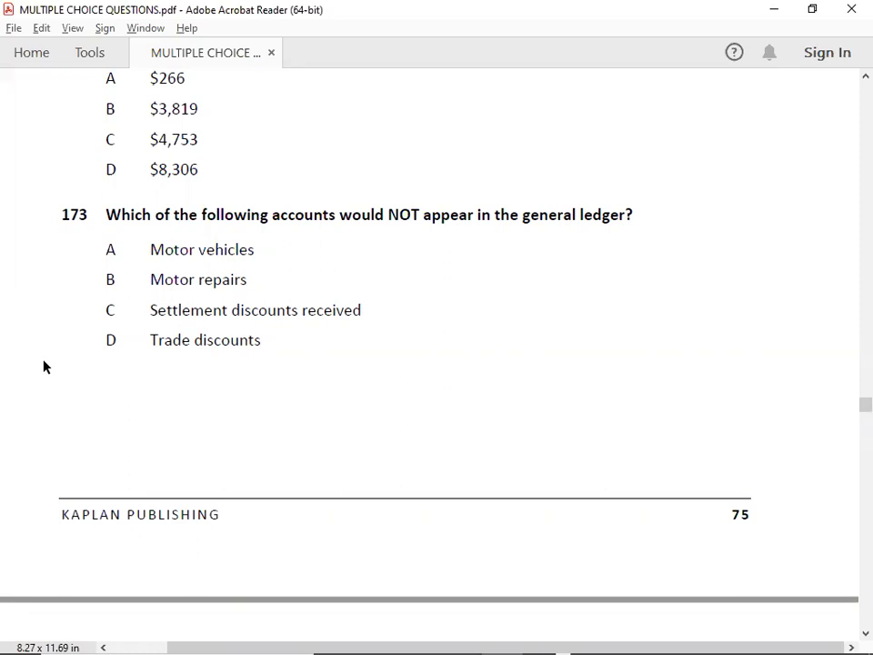
# Move on from question 173 in the PDF to read questions 174 and 175
pyautogui.scroll(-6, 43, 367)
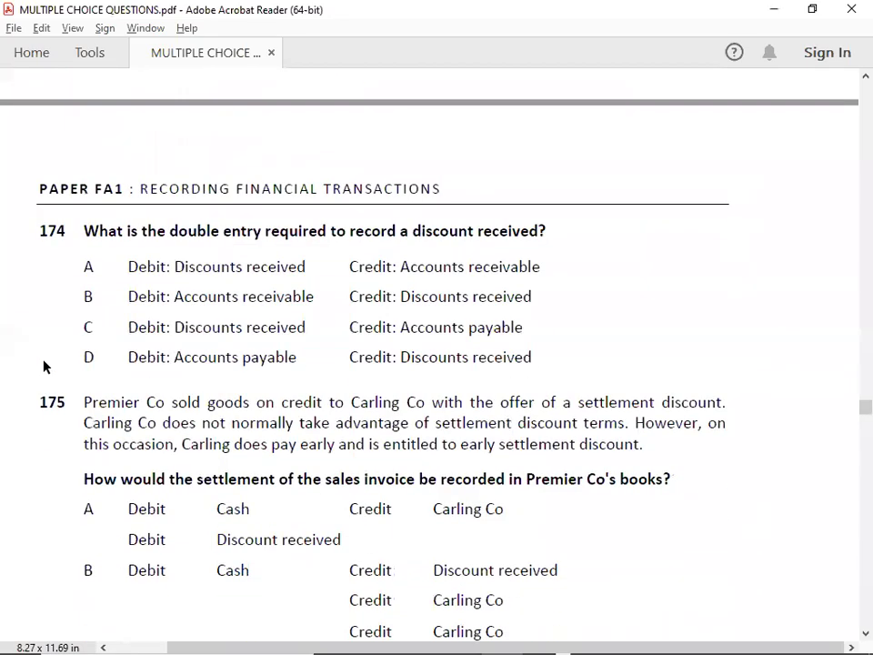
# Read through questions 174 to 177 in the PDF, comparing the double-entry options for discounts and coded purchases
pyautogui.scroll(-3, 43, 366)
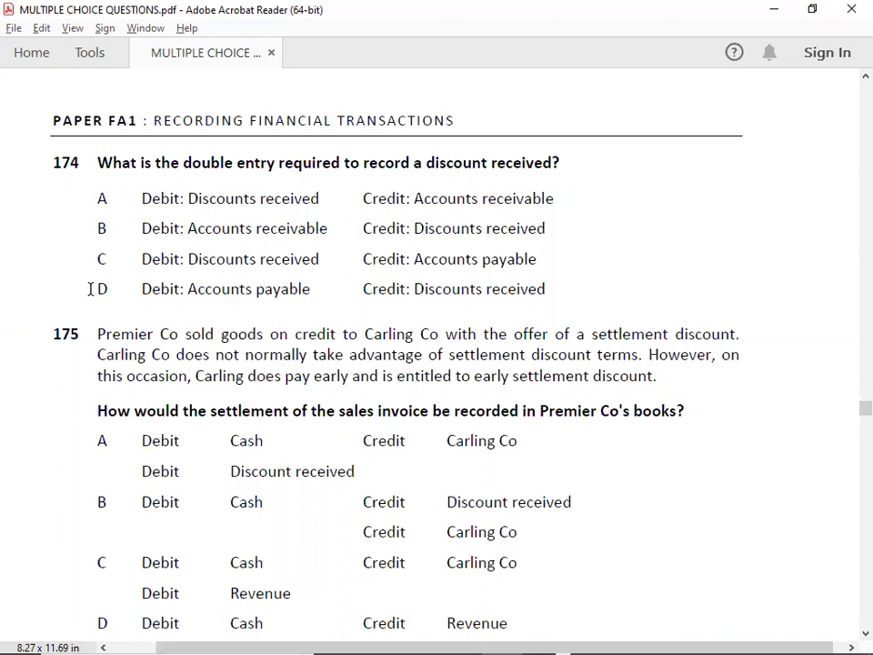
pyautogui.scroll(-3, 90, 288)
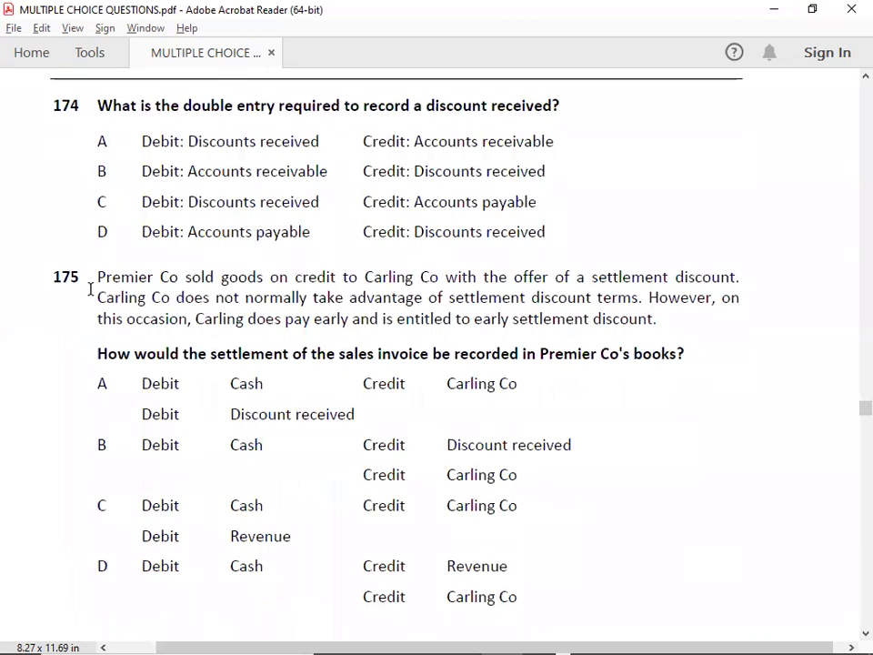
pyautogui.scroll(-2, 90, 289)
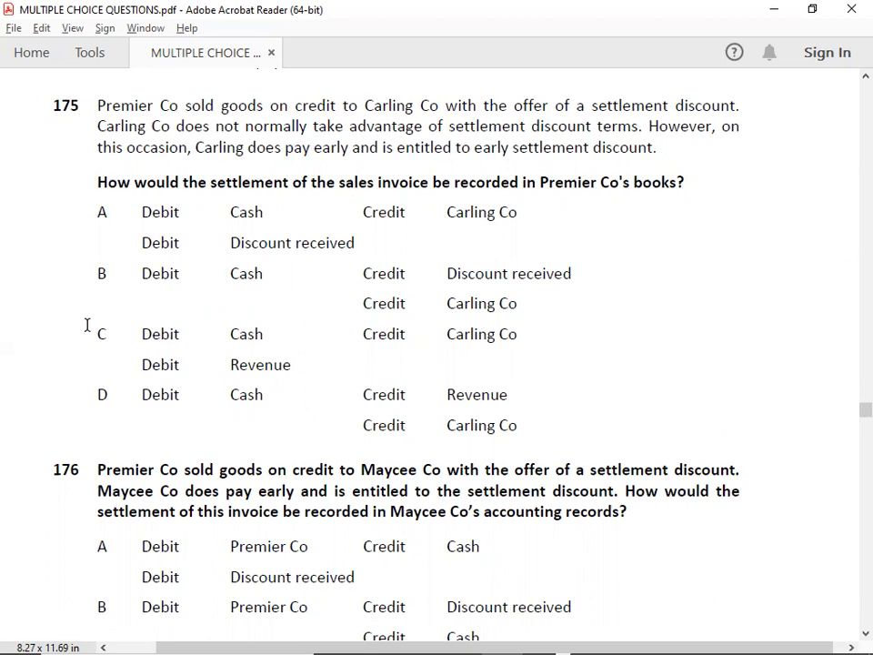
pyautogui.scroll(-5, 87, 325)
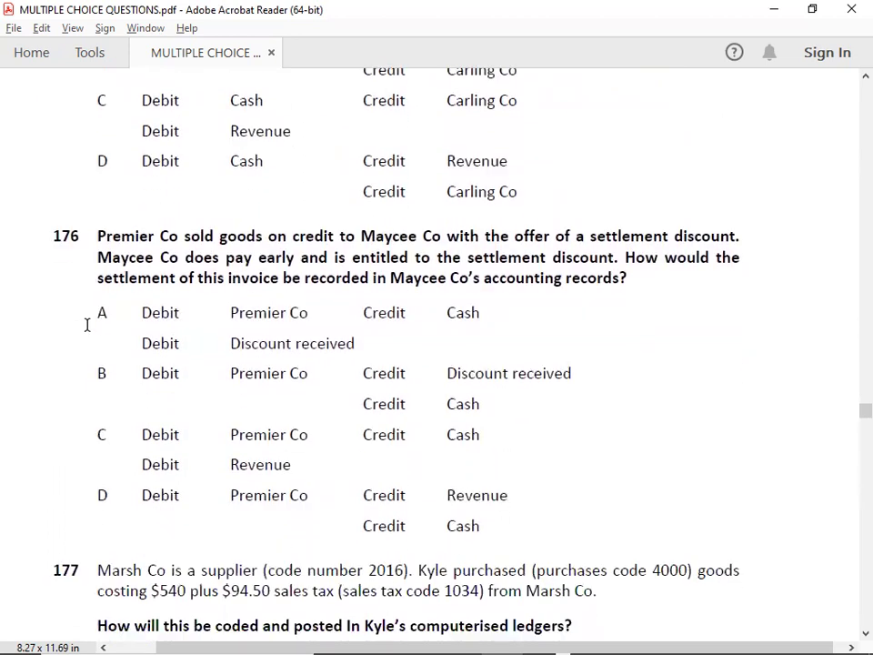
pyautogui.scroll(-2, 87, 325)
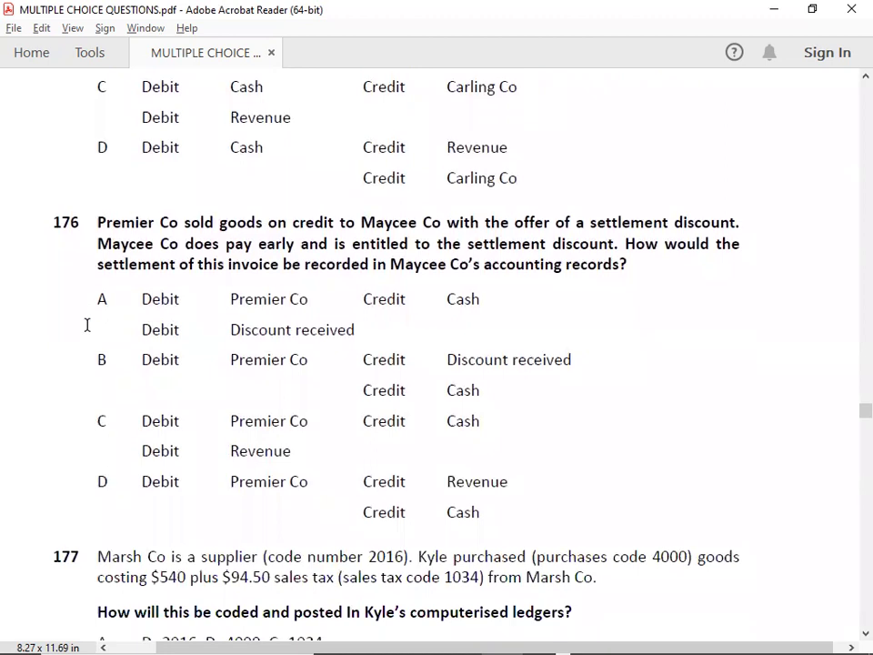
pyautogui.scroll(-1, 86, 325)
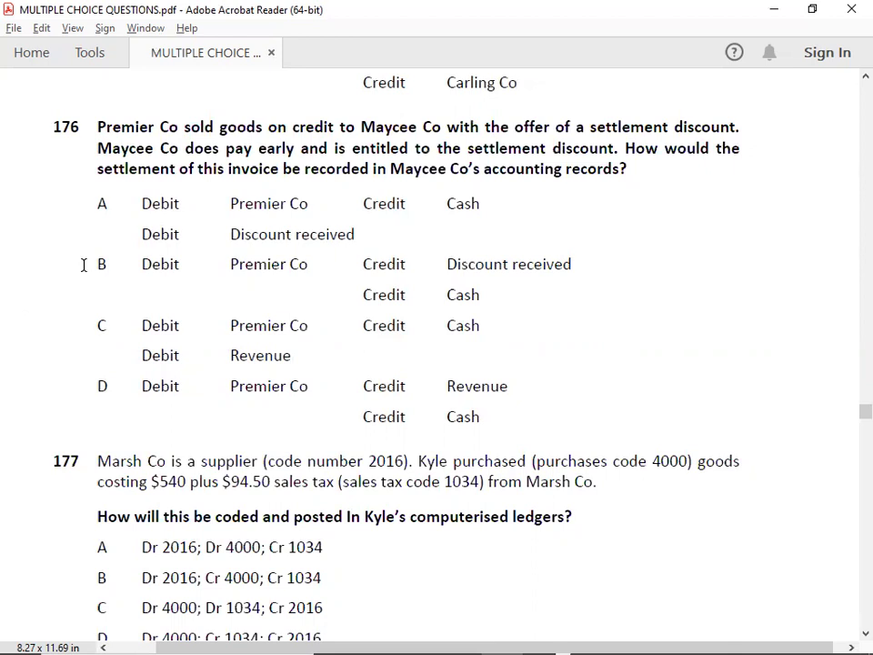
pyautogui.scroll(-2, 83, 265)
pyautogui.scroll(-5, 82, 264)
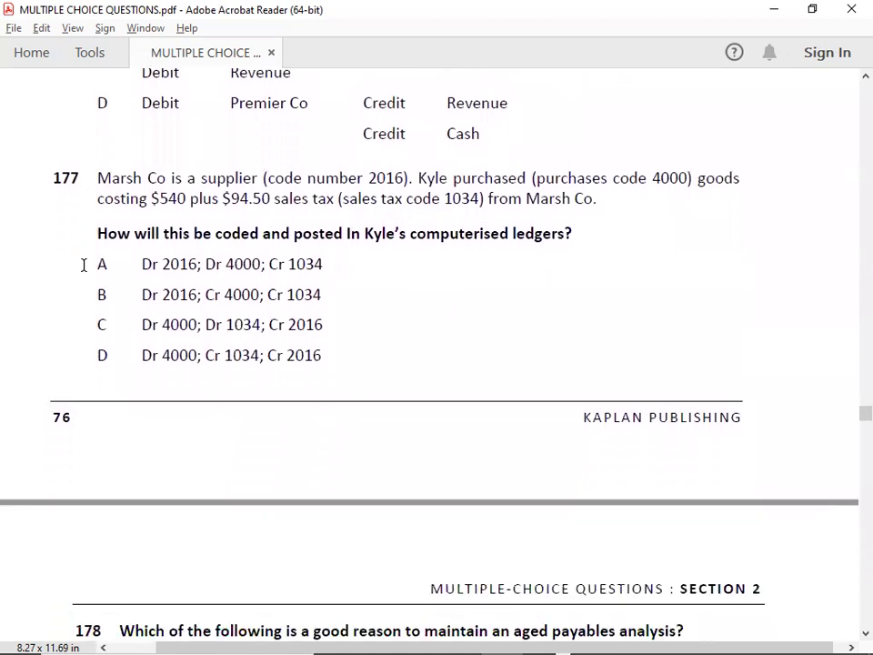
pyautogui.scroll(-1, 83, 265)
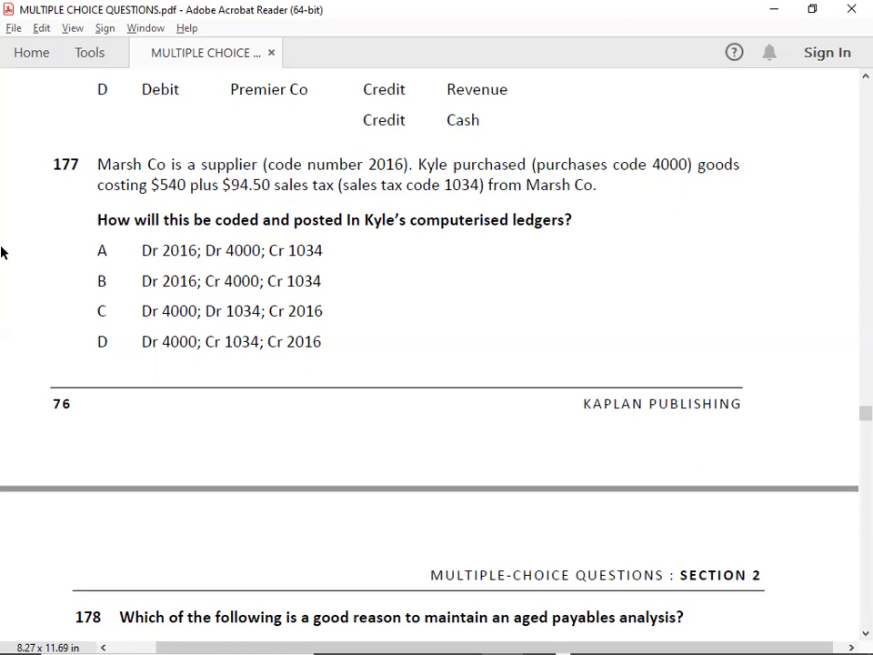
# Continue through the PDF and review questions 178 to 182 on payables analysis, supplier statements, transaction coding and sales tax
pyautogui.scroll(-8, 2, 252)
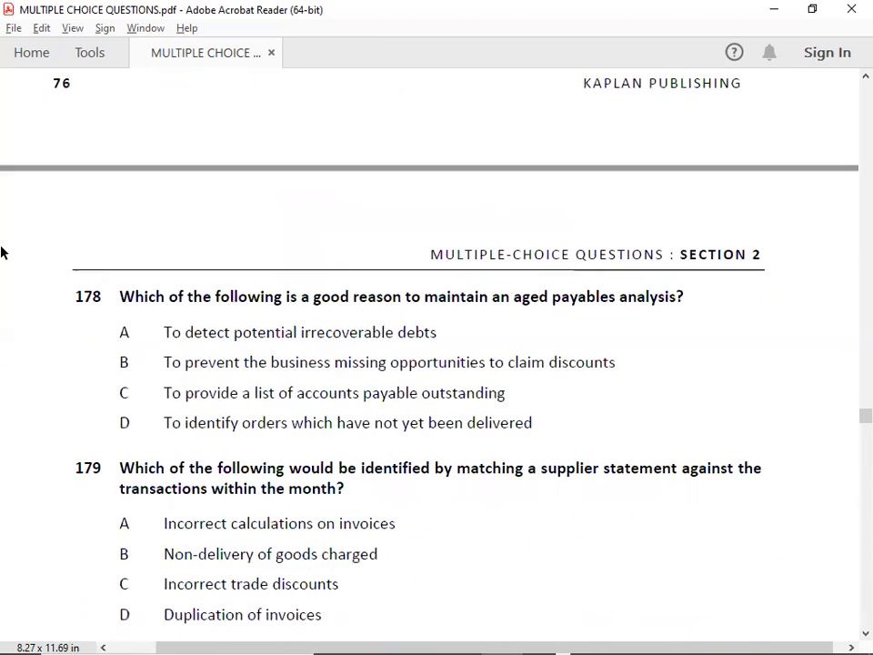
pyautogui.scroll(-1, 2, 252)
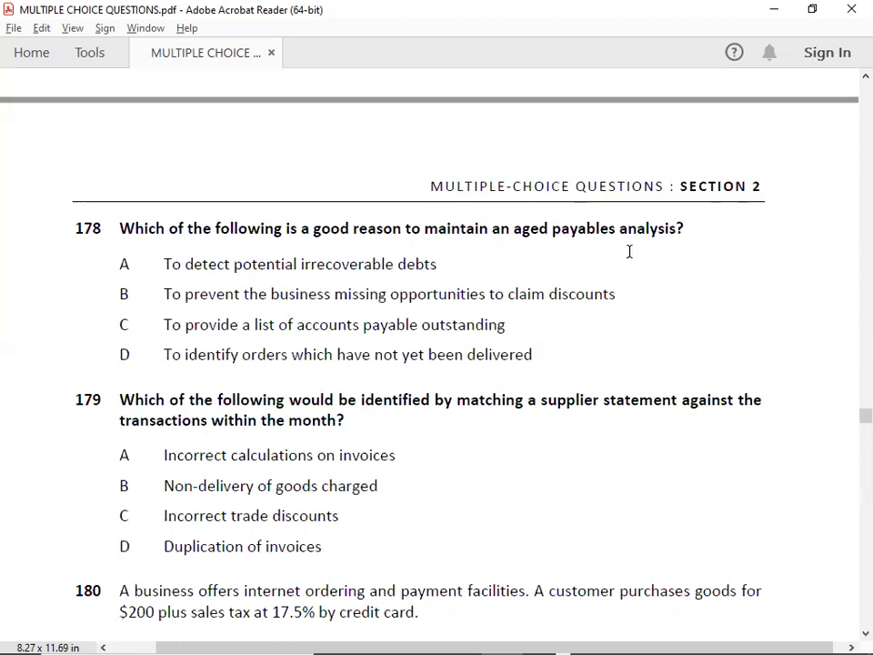
pyautogui.scroll(-3, 628, 252)
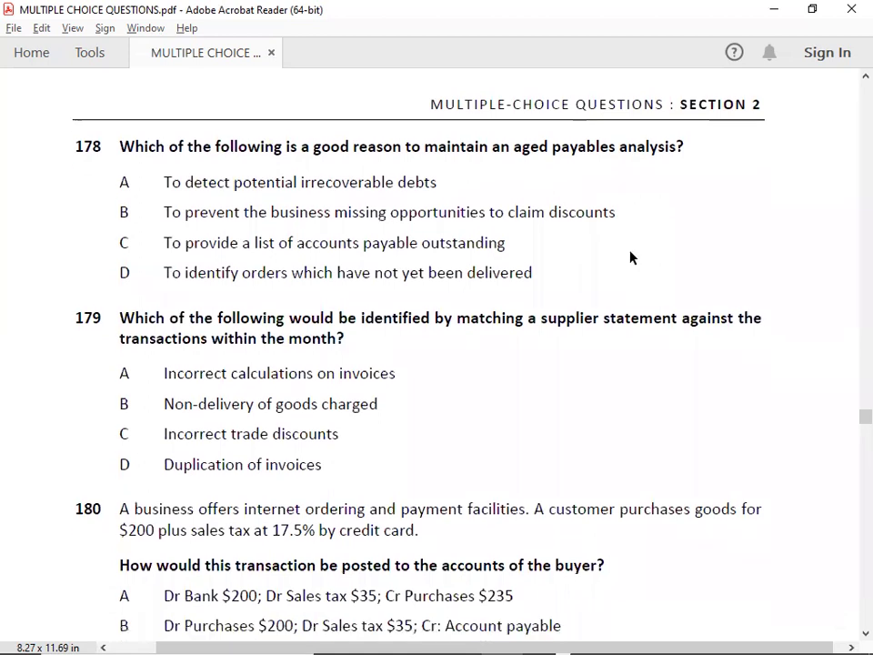
pyautogui.scroll(-1, 629, 254)
pyautogui.scroll(-2, 629, 251)
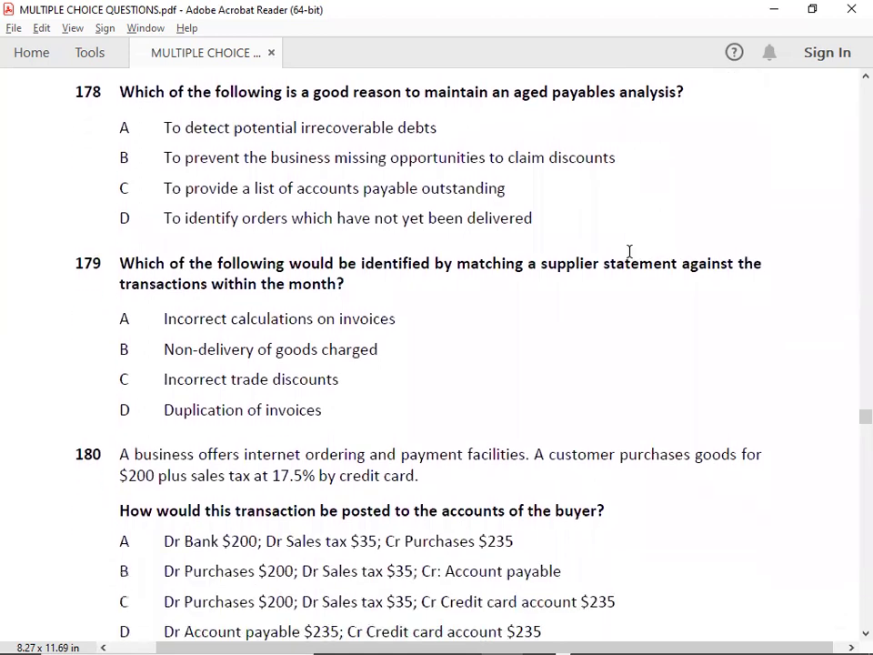
pyautogui.scroll(-1, 631, 259)
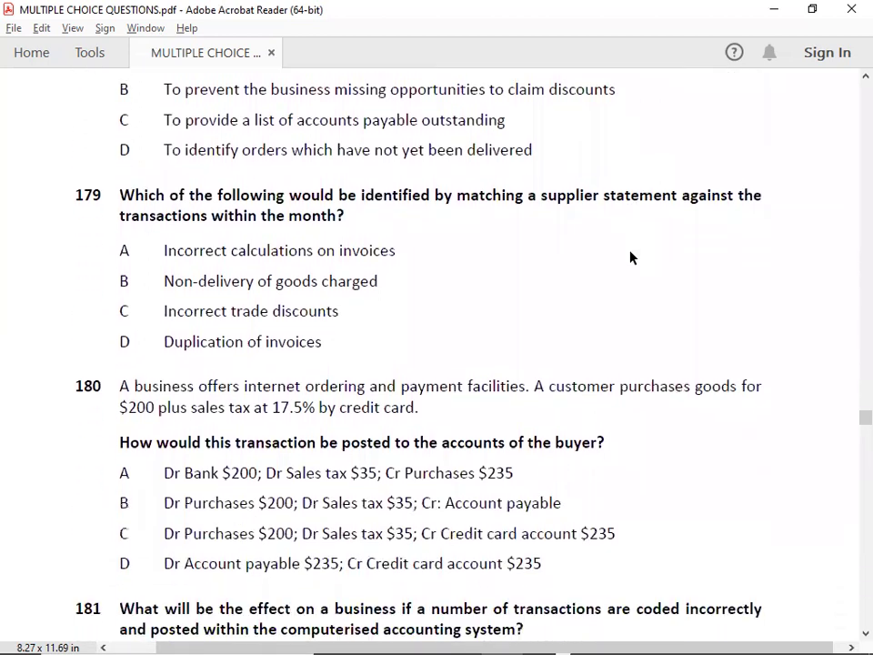
pyautogui.scroll(-3, 631, 258)
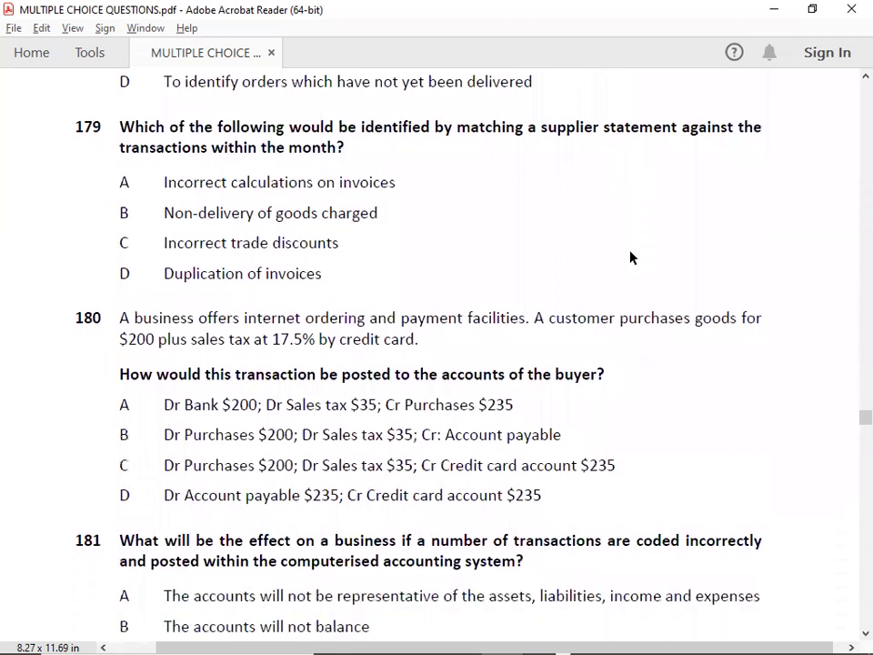
pyautogui.scroll(-3, 632, 258)
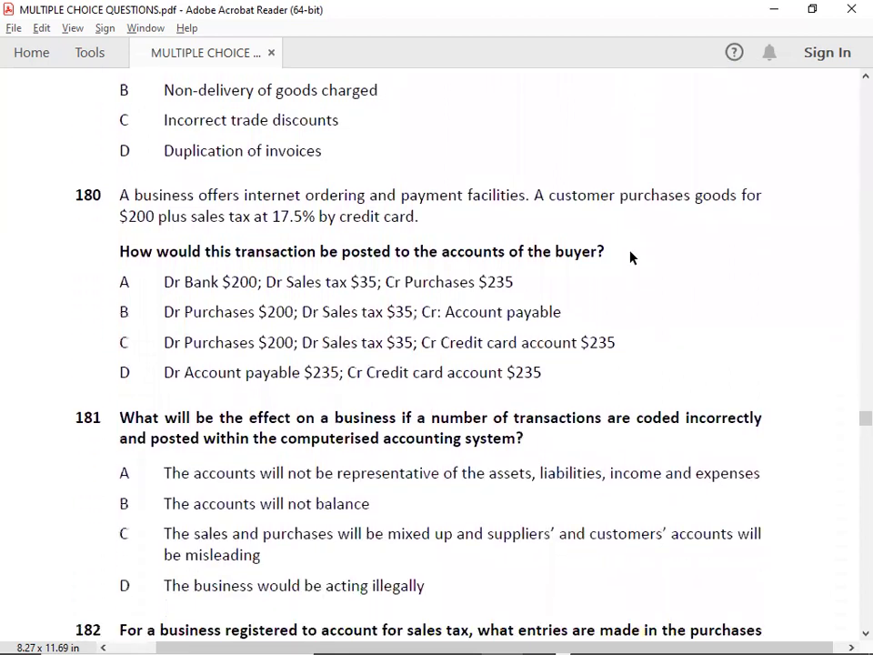
pyautogui.scroll(-1, 631, 258)
pyautogui.scroll(-2, 631, 259)
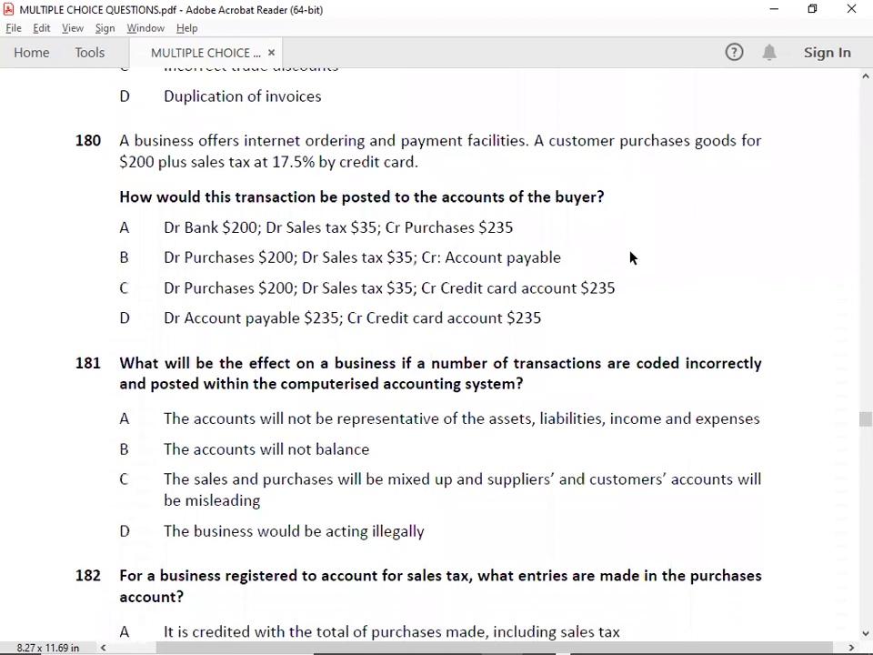
pyautogui.scroll(-5, 629, 251)
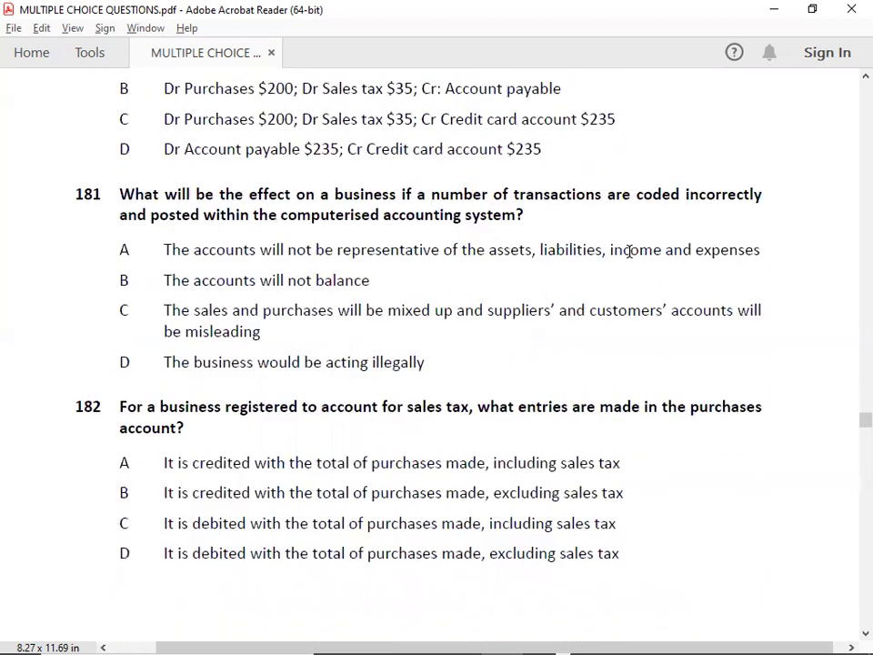
pyautogui.scroll(-7, 629, 251)
pyautogui.scroll(-1, 629, 251)
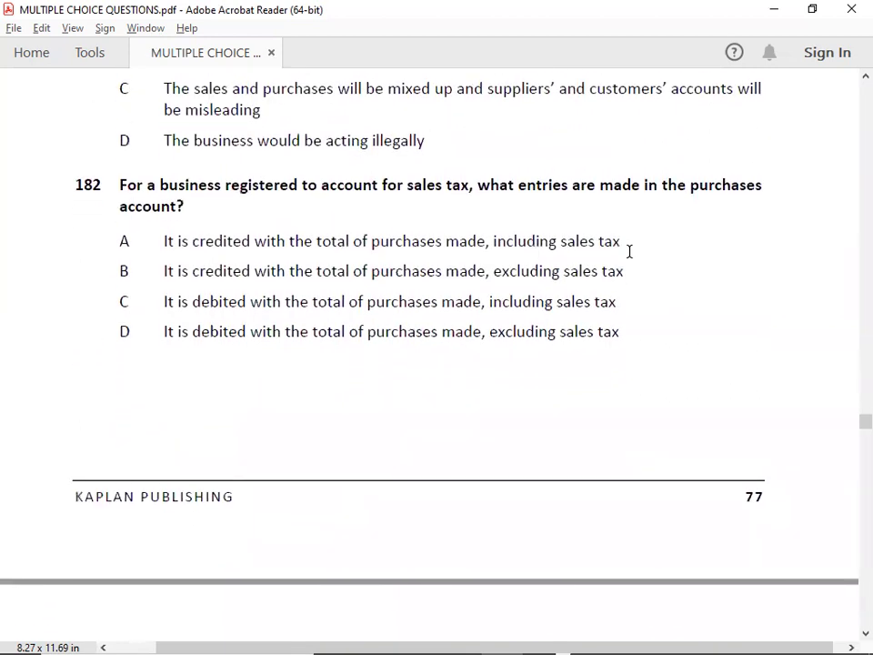
# Go on through questions 183 and 184 and examine question 185 on the trade and settlement discounts
pyautogui.scroll(-12, 629, 251)
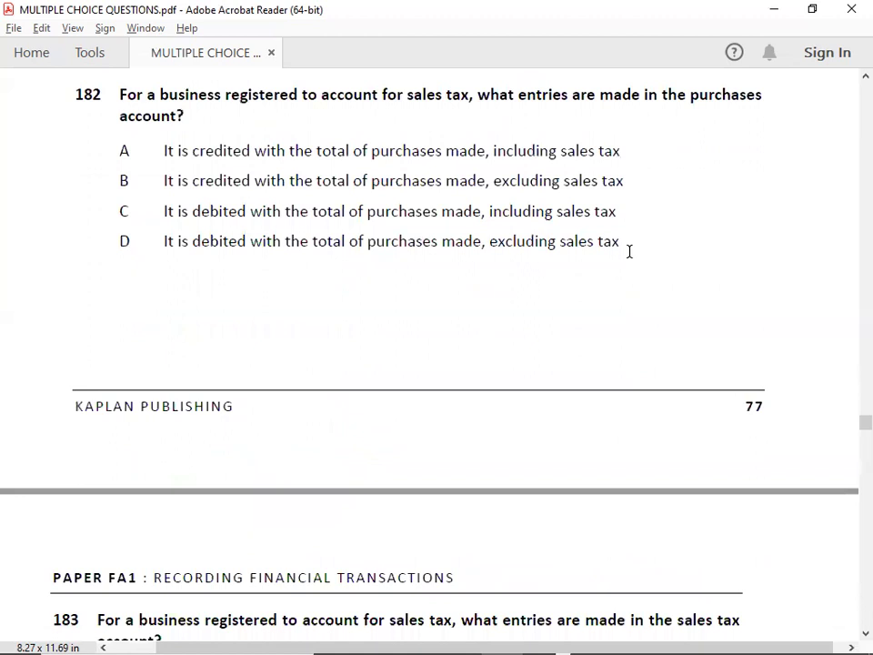
pyautogui.scroll(-8, 629, 254)
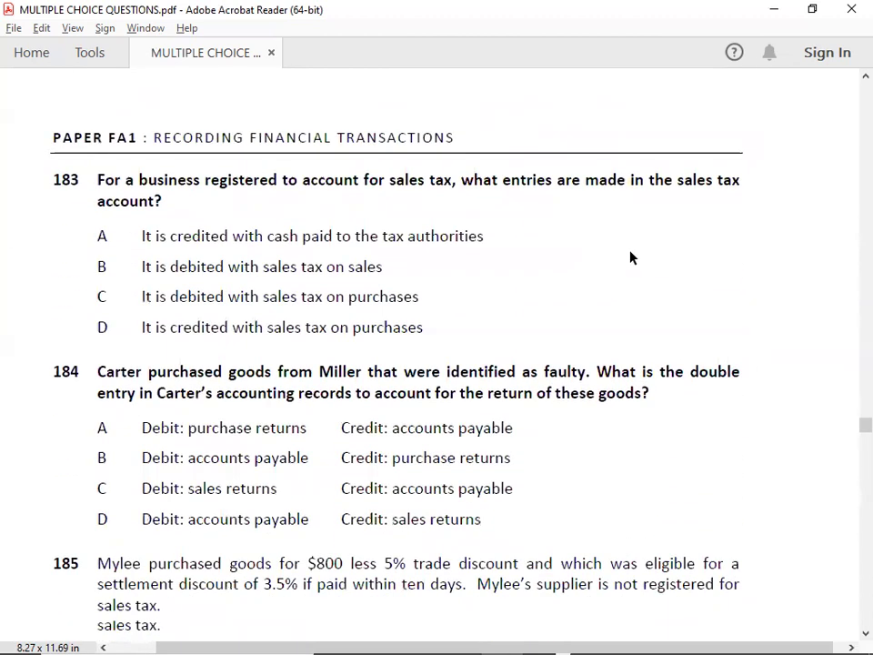
pyautogui.scroll(-2, 631, 257)
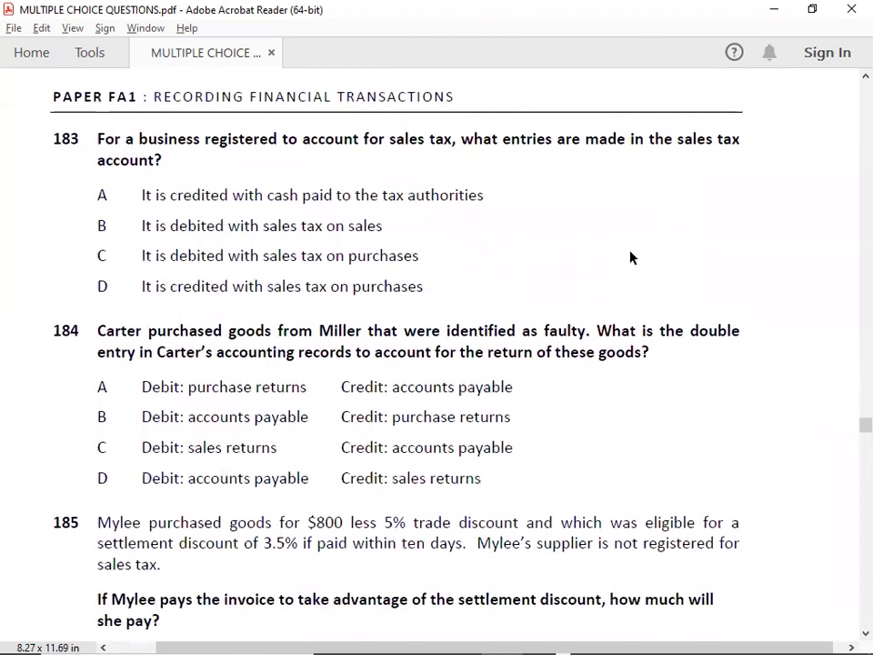
pyautogui.scroll(-5, 631, 257)
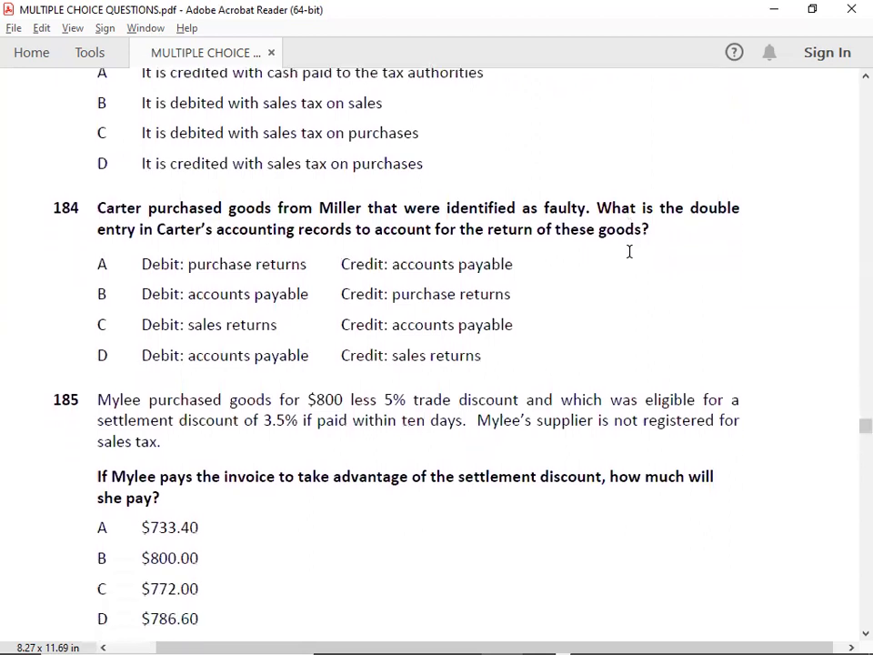
pyautogui.scroll(-1, 631, 257)
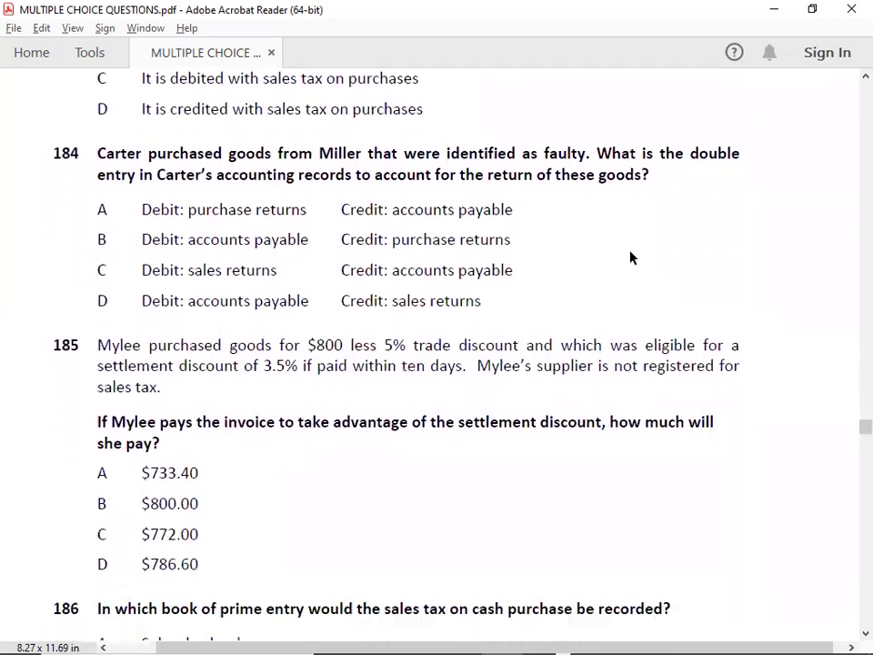
pyautogui.scroll(-2, 631, 257)
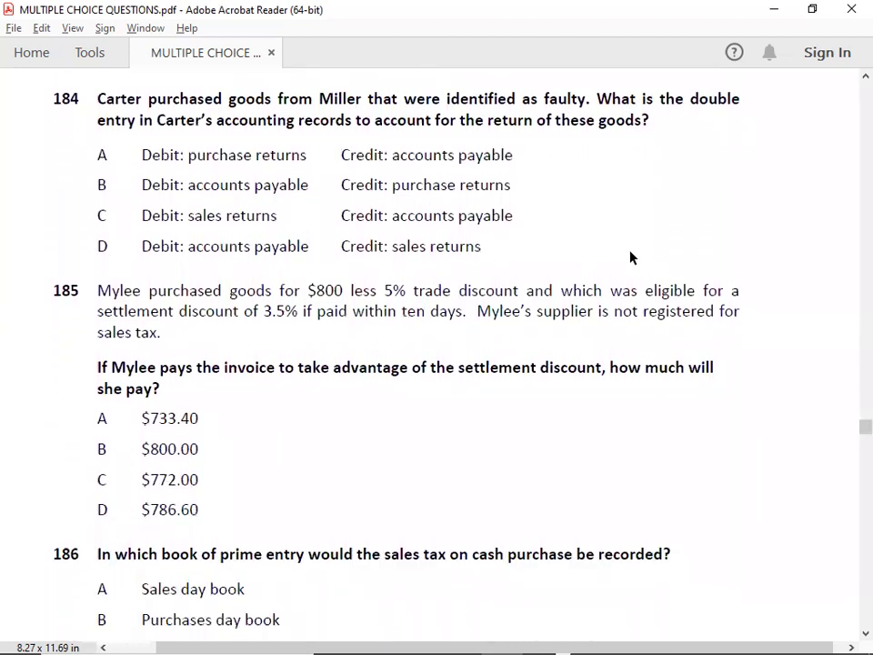
pyautogui.scroll(-3, 630, 257)
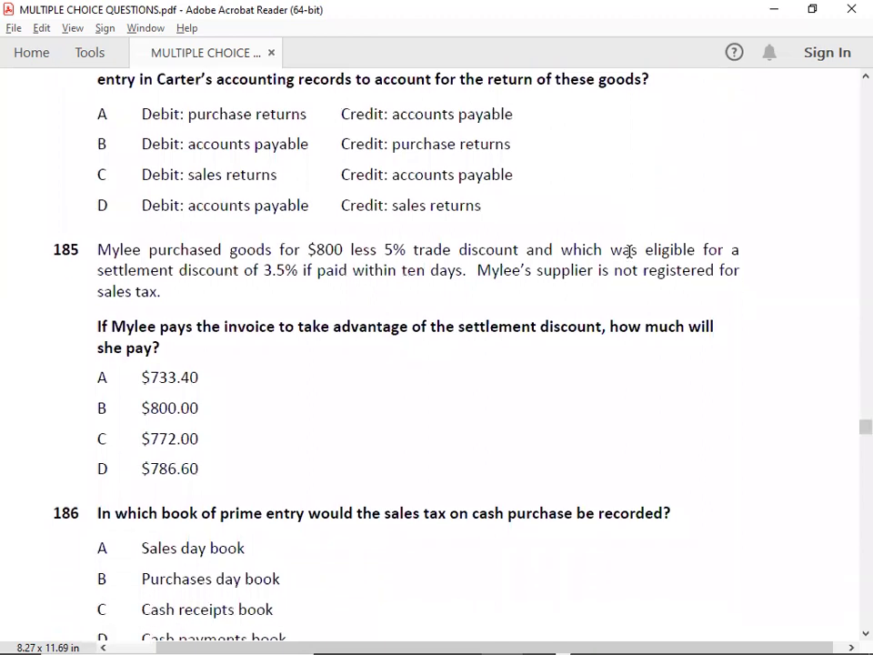
pyautogui.scroll(-3, 631, 255)
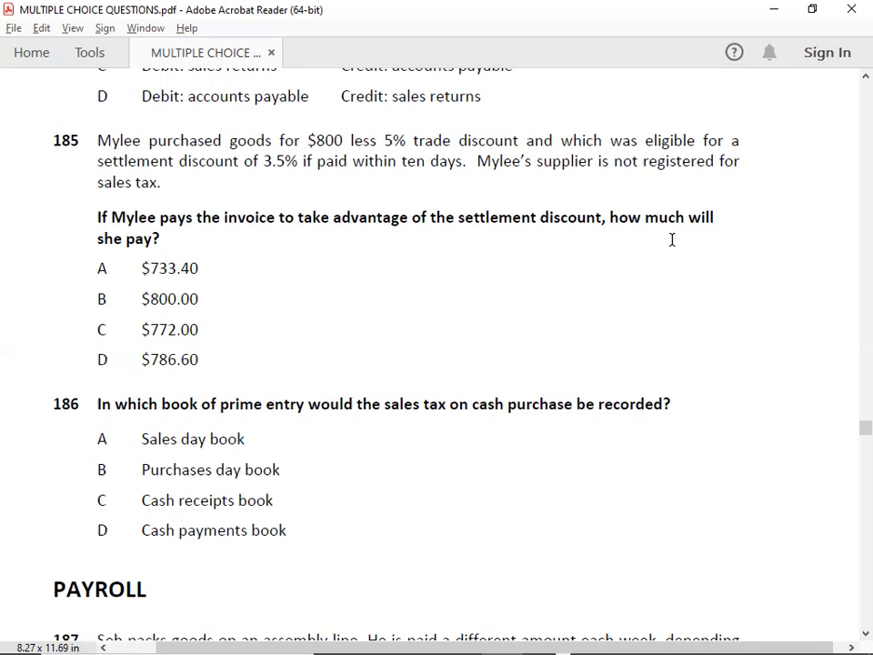
# Switch to the SALES TAX workbook in Excel and enter question 185's goods price of 800 in E1990
pyautogui.hotkey('alt', 'Tab')
pyautogui.press('Tab')
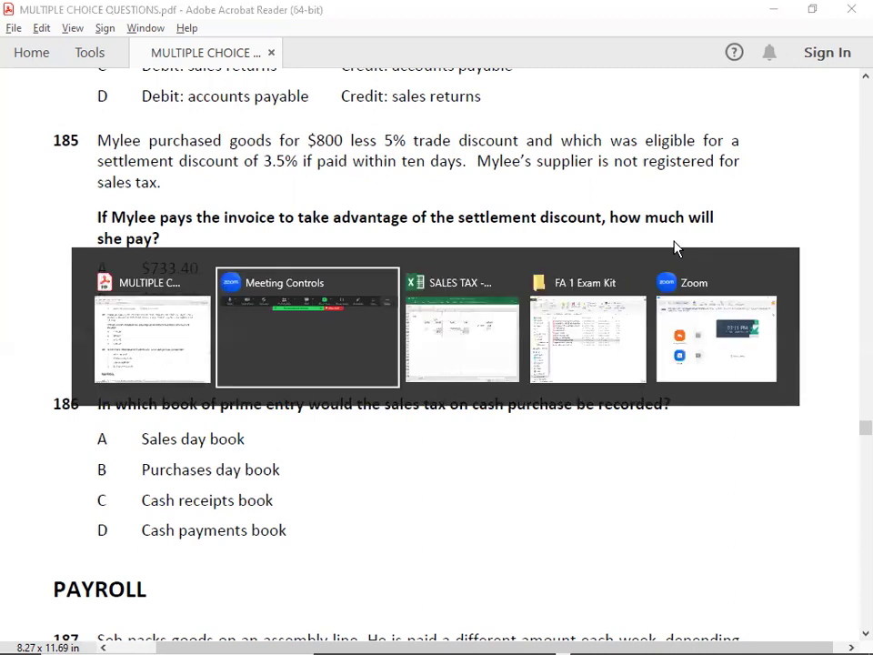
pyautogui.press('Down')
pyautogui.press('Right')
pyautogui.press('Right')
pyautogui.press('Right')
pyautogui.press('Right')
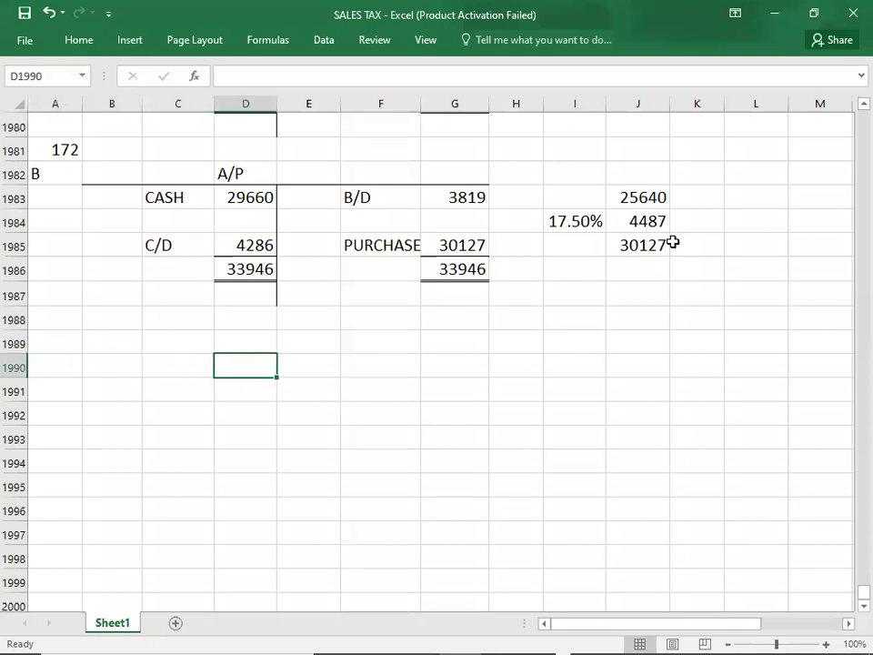
pyautogui.write('8000')
pyautogui.press('Return')
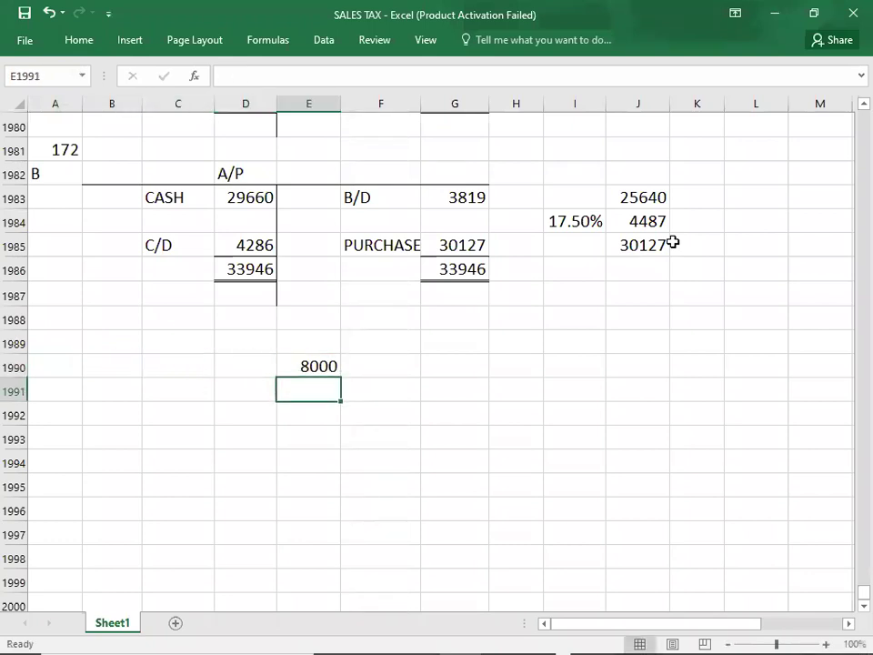
pyautogui.press('Up')
pyautogui.write('800')
pyautogui.press('Return')
# Record the 5% trade discount rate in D1991, the deduction of -40 in E1991 and the net price 760 in E1992
pyautogui.press('Left')
pyautogui.write('5%')
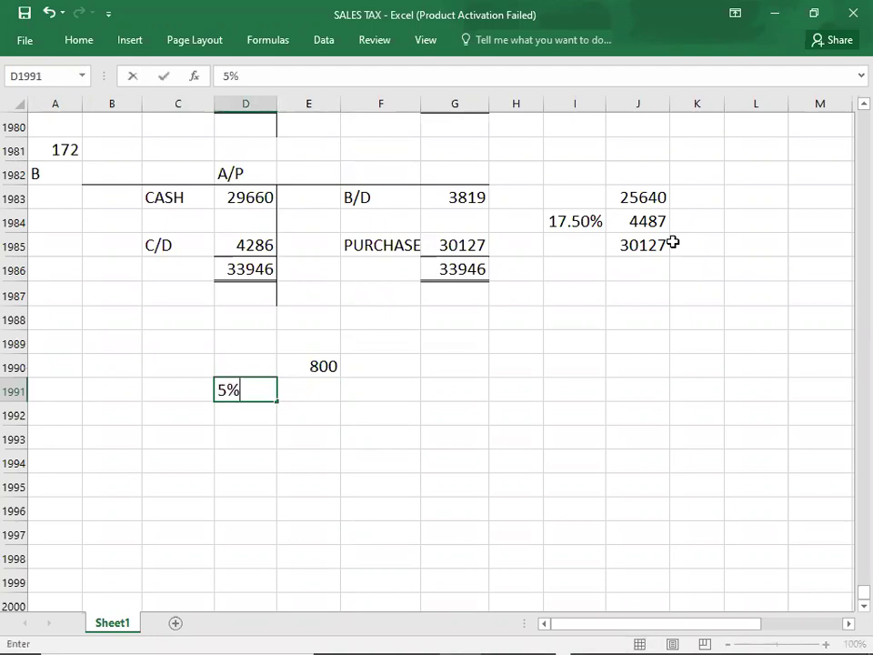
pyautogui.press('Right')
pyautogui.write('-')
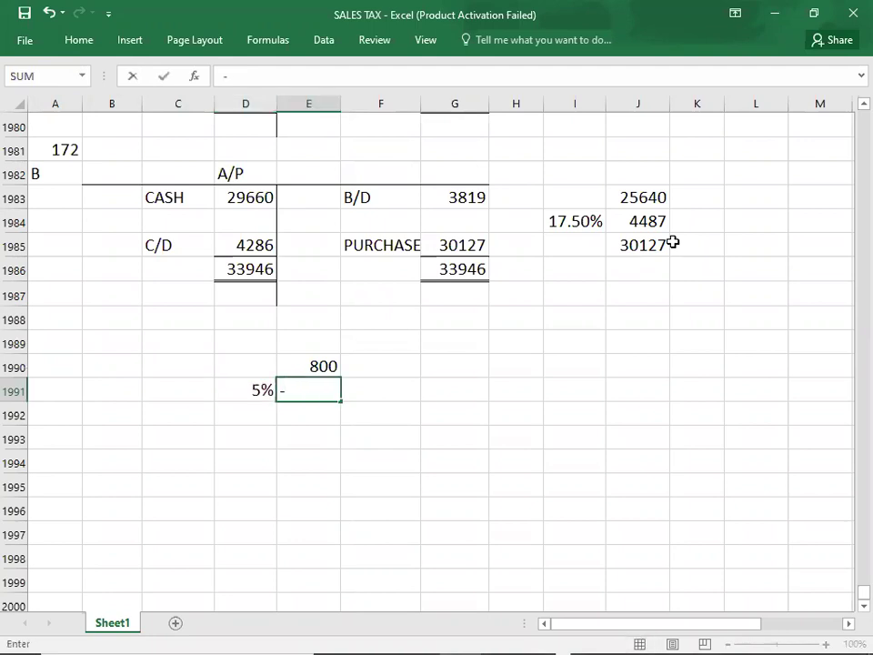
pyautogui.write('40')
pyautogui.press('Return')
pyautogui.press('Right')
pyautogui.write('760')
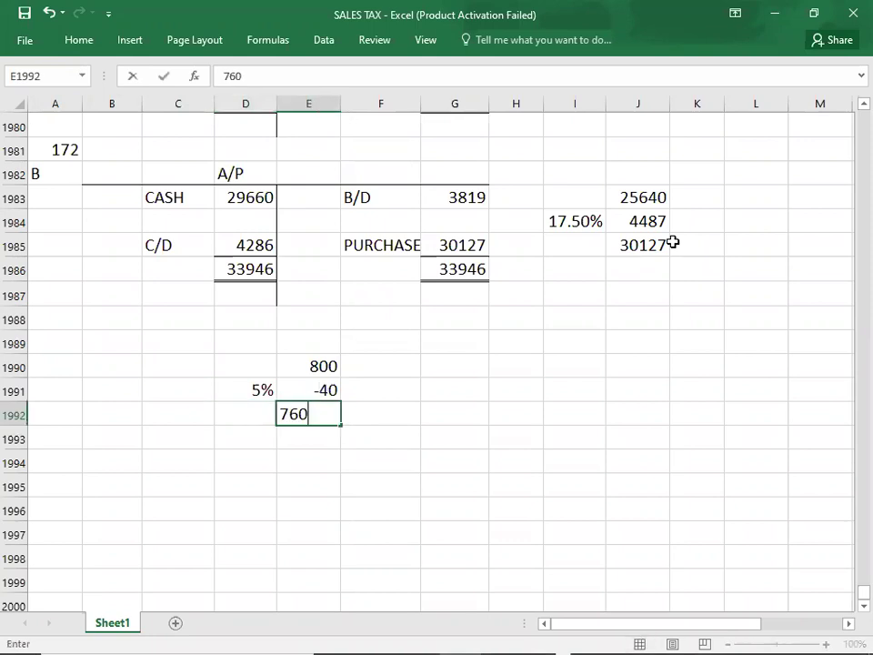
pyautogui.press('Return')
# Check question 185's settlement discount in the PDF, return to the SALES TAX workbook and enter 3.5% in D1993
pyautogui.hotkey('alt', 'Tab')
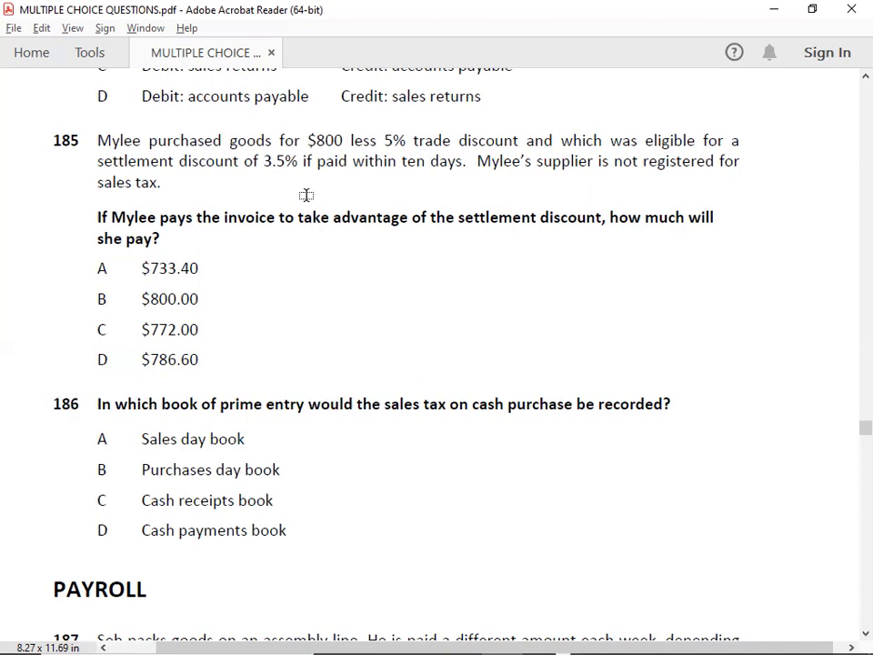
pyautogui.hotkey('alt', 'Tab')
pyautogui.write('3.5%')
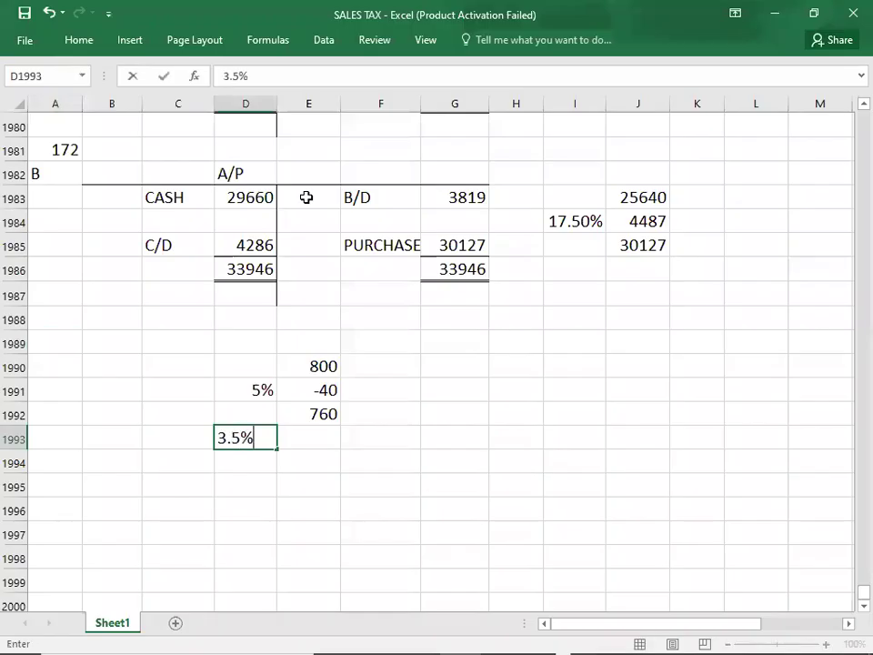
pyautogui.press('Tab')
# Record the settlement discount deduction of -26.6 in E1993, beside the 3.5% rate
pyautogui.press('Down')
pyautogui.press('Down')
pyautogui.press('Down')
pyautogui.press('Down')
pyautogui.press('Down')
pyautogui.press('Down')
pyautogui.press('Down')
pyautogui.press('Down')
pyautogui.press('Down')
pyautogui.press('Down')
pyautogui.press('Down')
pyautogui.press('Down')
pyautogui.press('Down')
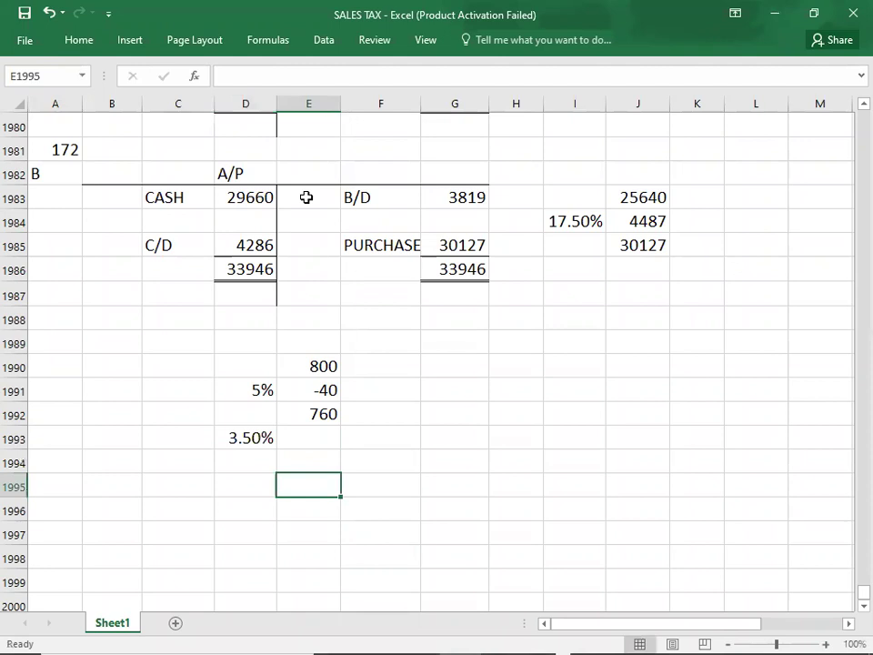
pyautogui.press('Up')
pyautogui.press('Up')
pyautogui.press('Up')
pyautogui.press('Up')
pyautogui.press('Up')
pyautogui.press('Up')
pyautogui.press('Up')
pyautogui.press('Up')
pyautogui.press('Up')
pyautogui.press('Up')
pyautogui.press('Up')
pyautogui.press('Up')
pyautogui.press('Up')
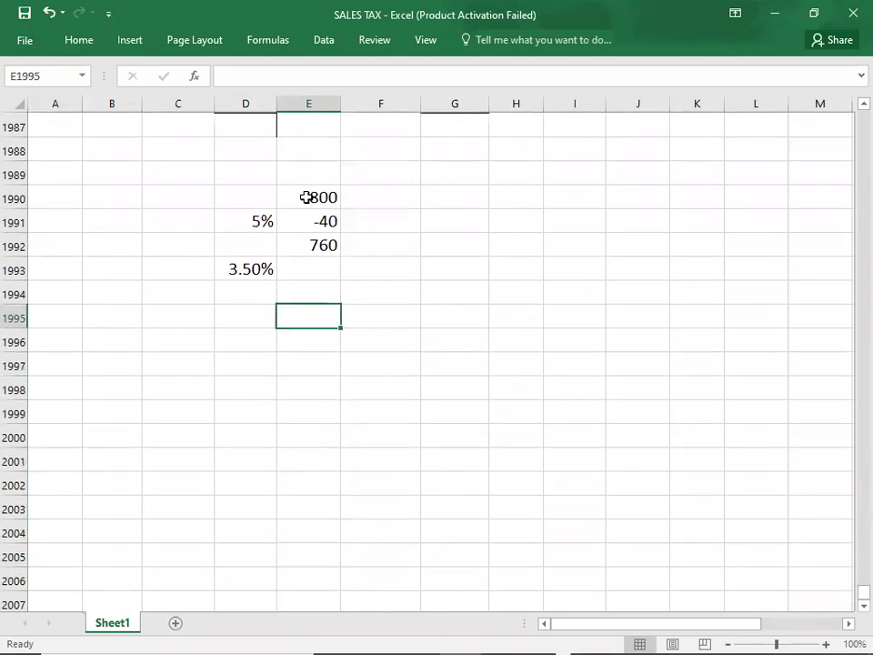
pyautogui.write('26.6')
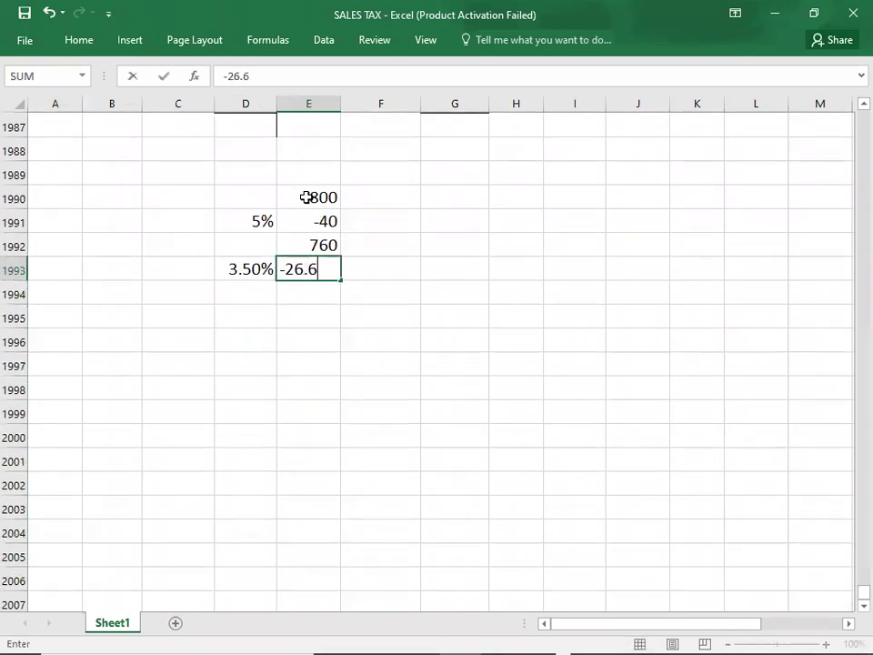
pyautogui.press('Return')
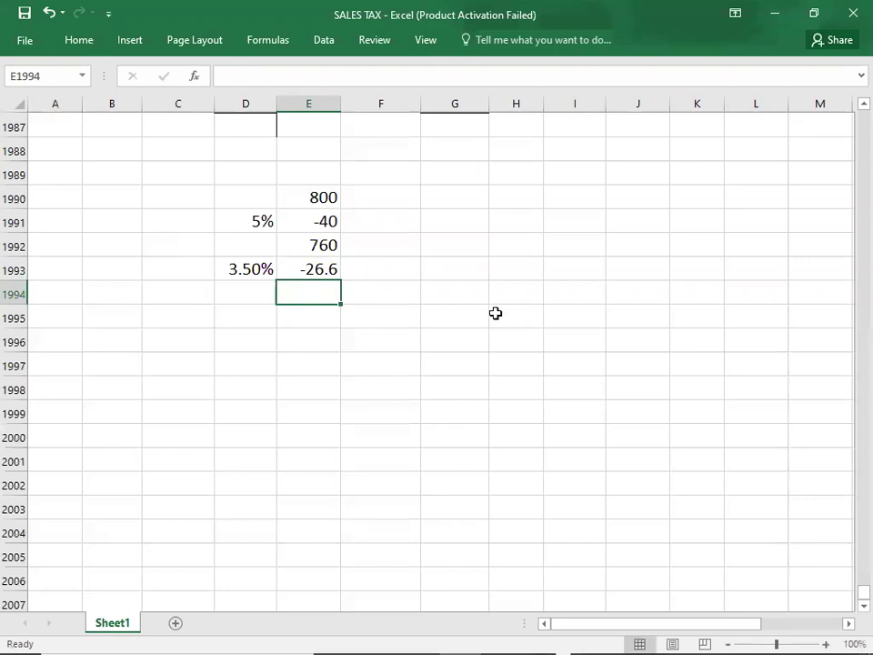
# Total the net price and settlement discount in E1992:E1993 and enter the payment of 733.4 in E1994
pyautogui.press('Up')
pyautogui.press('Up')
pyautogui.hotkey('shift', 'Down')
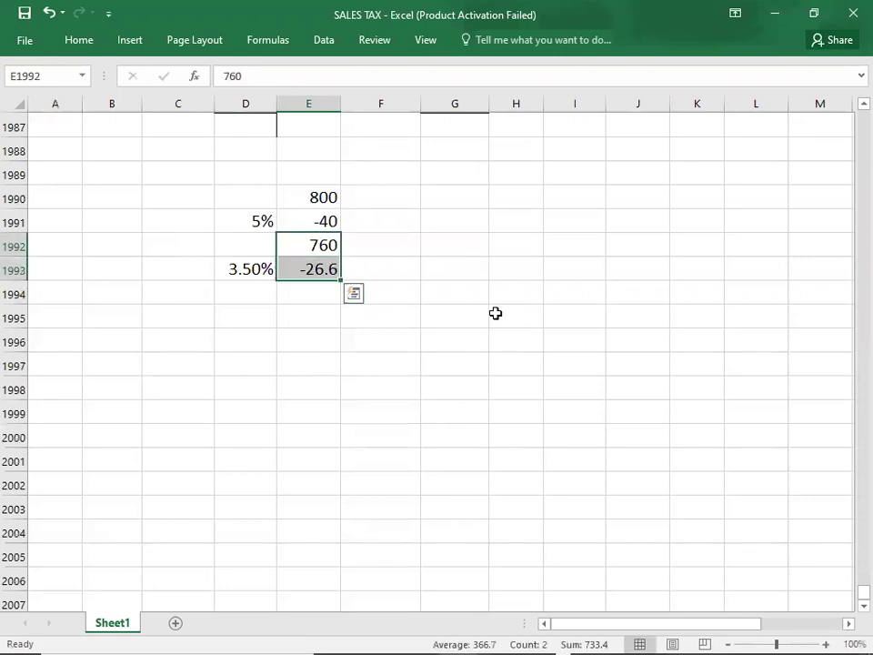
pyautogui.press('Down')
pyautogui.press('Down')
pyautogui.write('733')
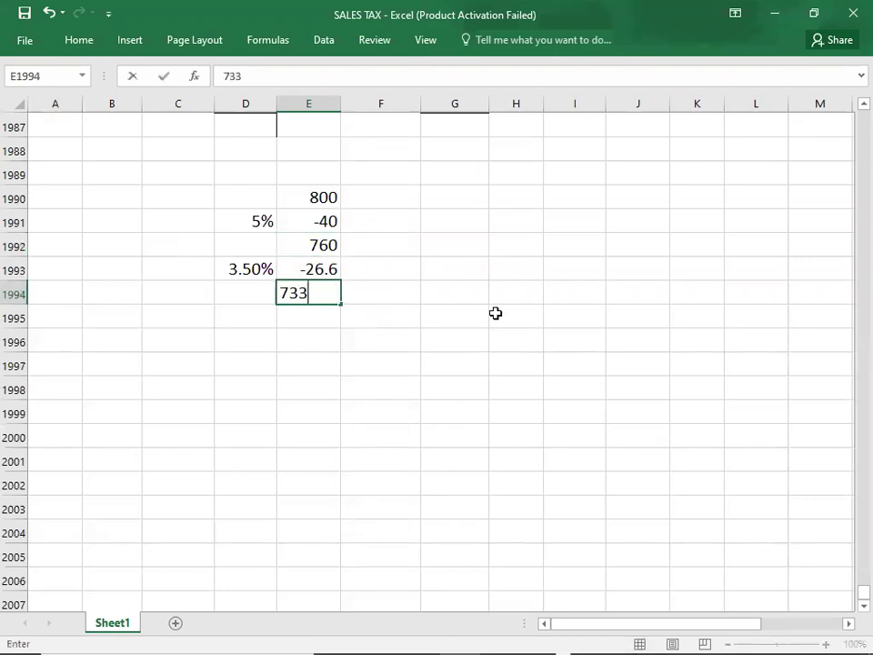
pyautogui.write('.4')
pyautogui.press('Return')
pyautogui.press('Down')
pyautogui.press('Up')
pyautogui.press('Up')
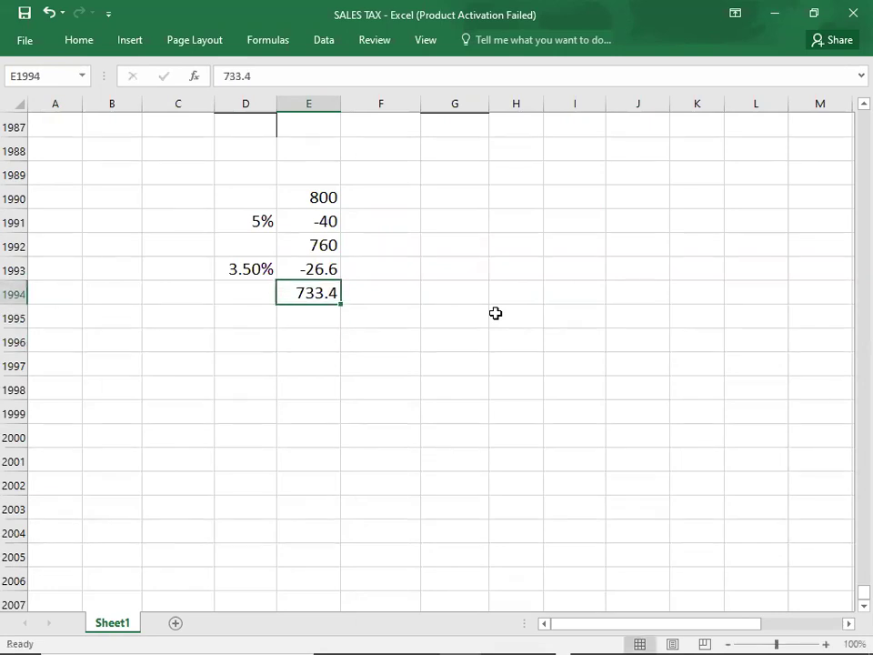
# Compare the calculated payment with question 185's answer options in the PDF, and review the two discount rates in the worksheet
pyautogui.hotkey('alt', 'Tab')
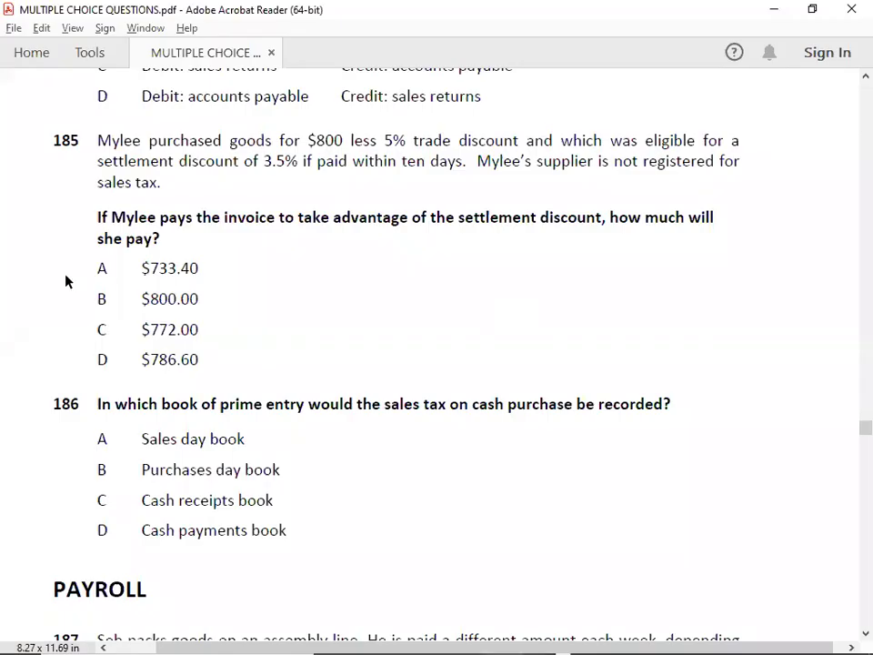
pyautogui.hotkey('alt', 'Tab')
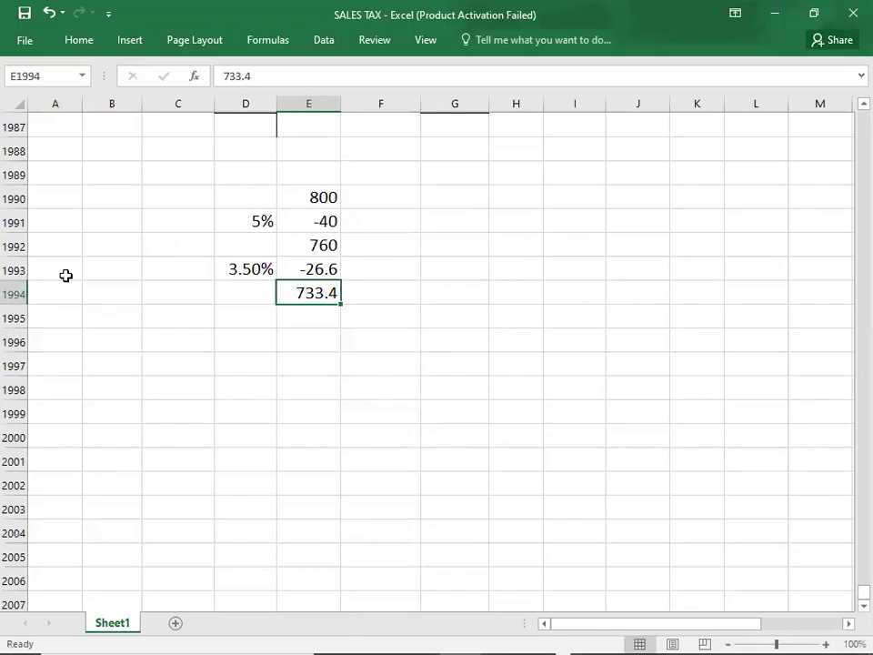
pyautogui.click(242, 230)
pyautogui.click(241, 271)
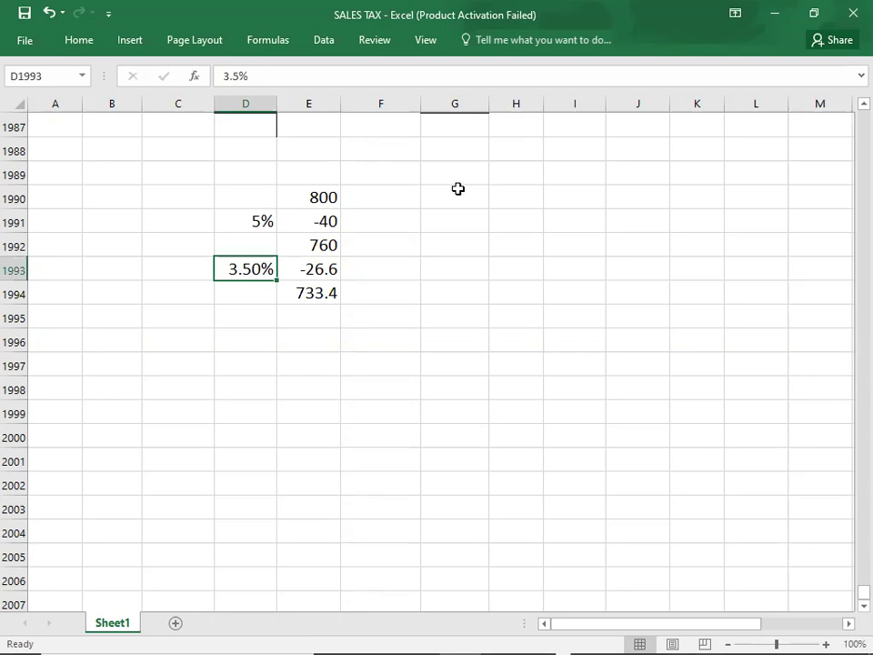
pyautogui.click(567, 195)
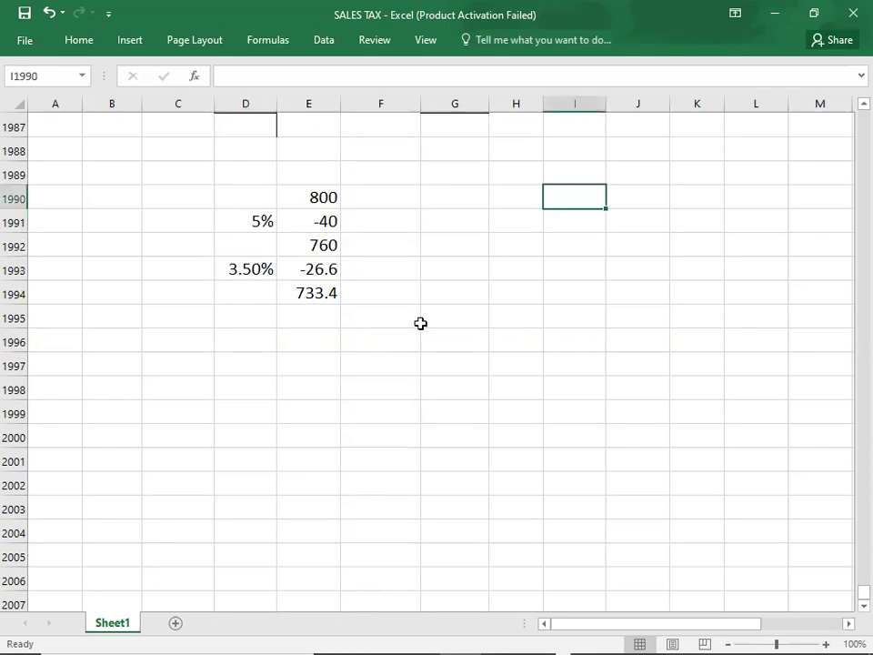
# Switch back to the PDF in Acrobat Reader and go on to question 186 on sales tax for cash purchases
pyautogui.hotkey('alt', 'Tab')
pyautogui.scroll(-3, 421, 329)
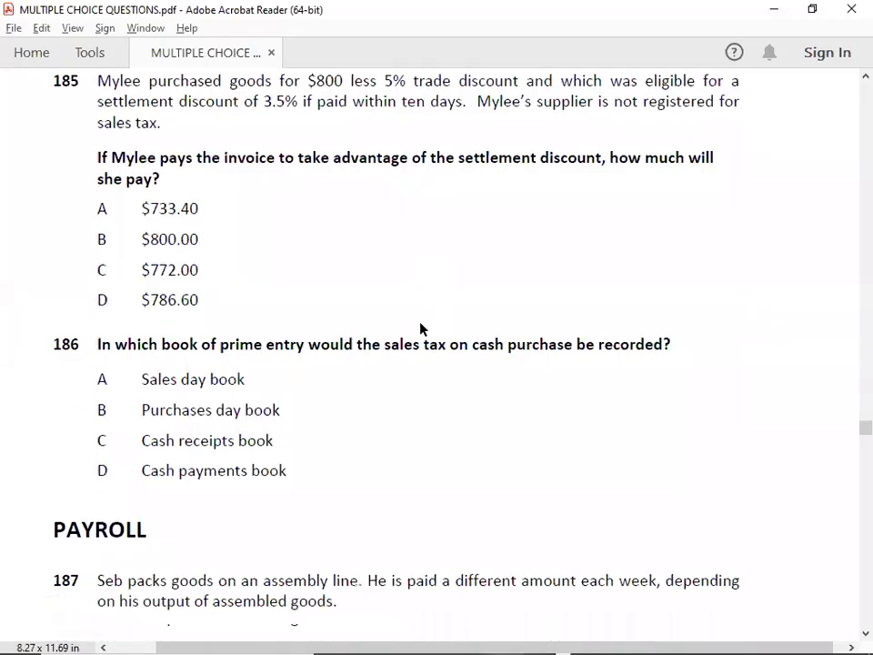
pyautogui.scroll(-1, 421, 330)
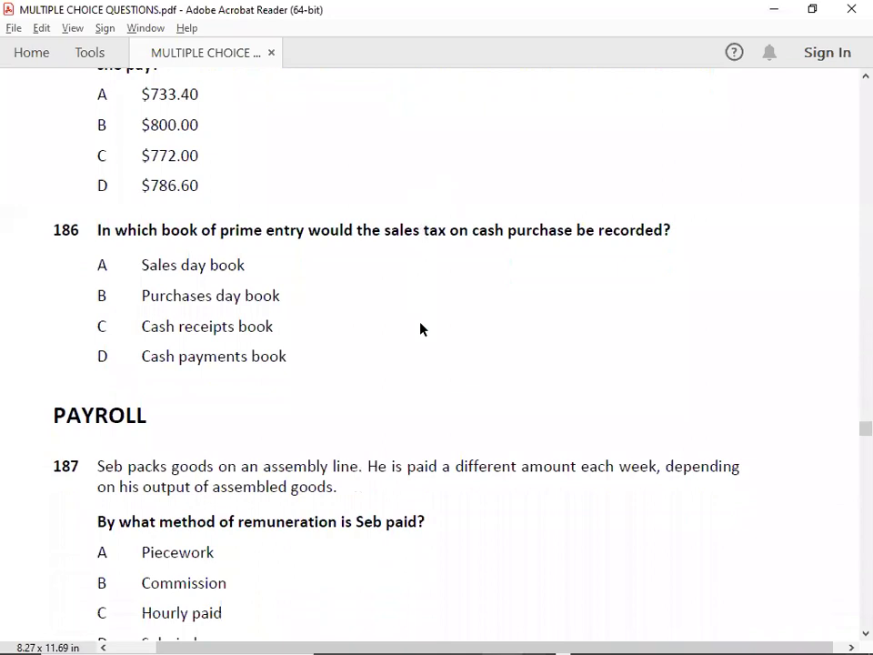